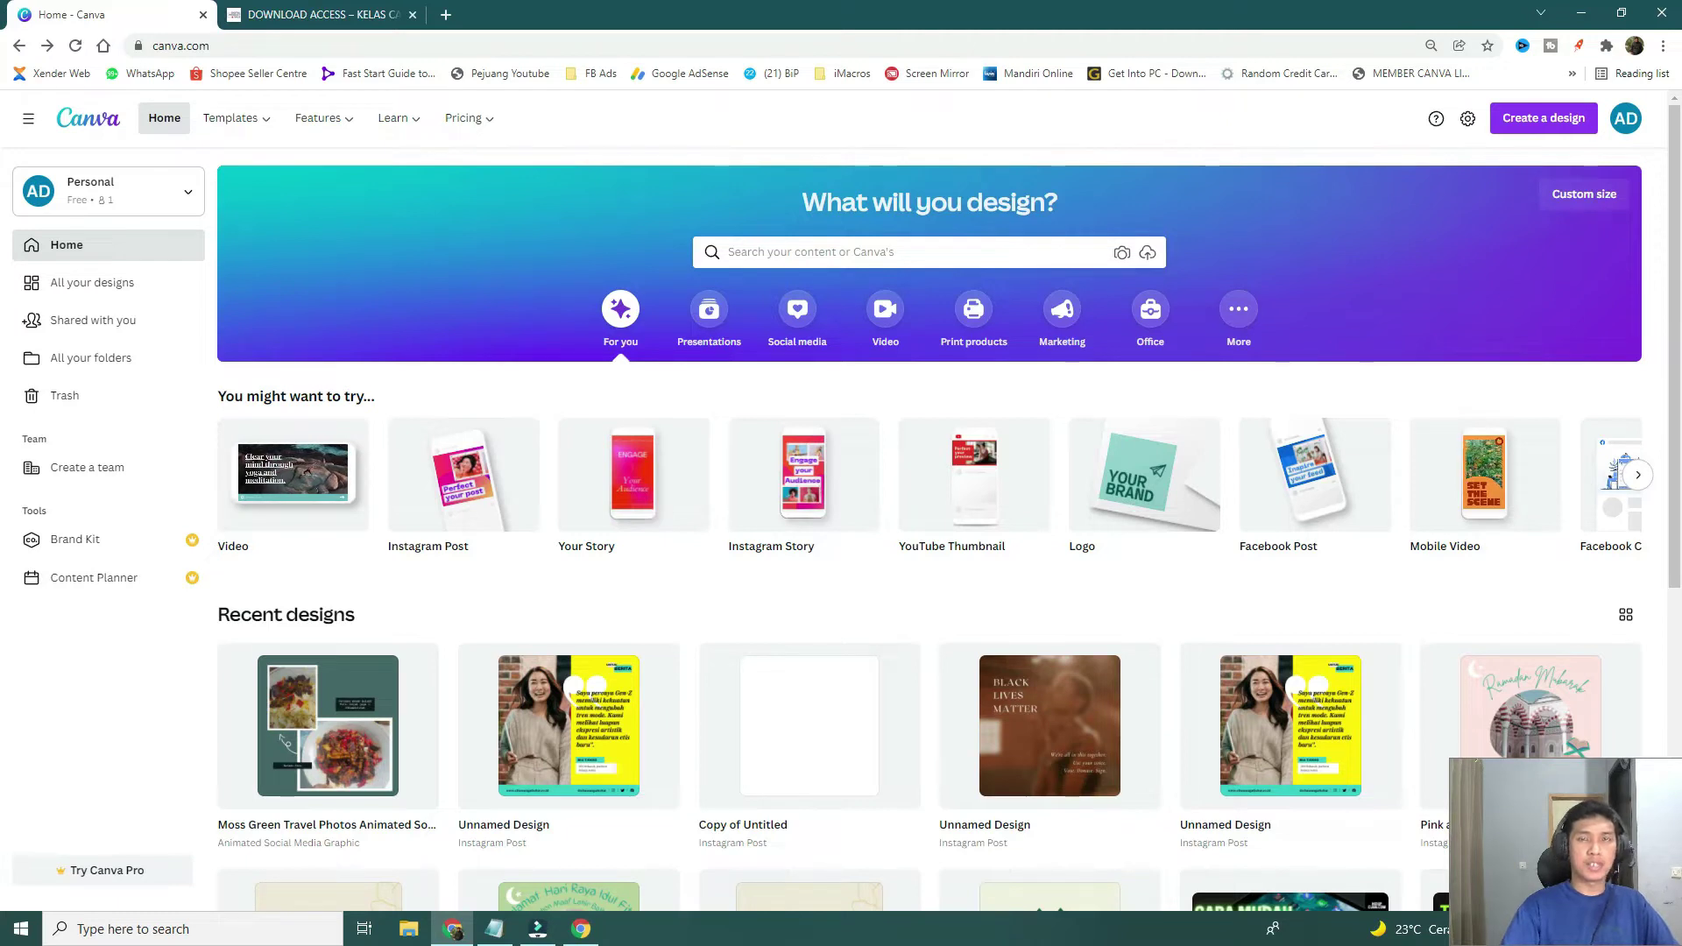
# Search the templates for "biolink" and open the suggested Bio Link Website category.
pyautogui.click(956, 258)
pyautogui.write('bio')
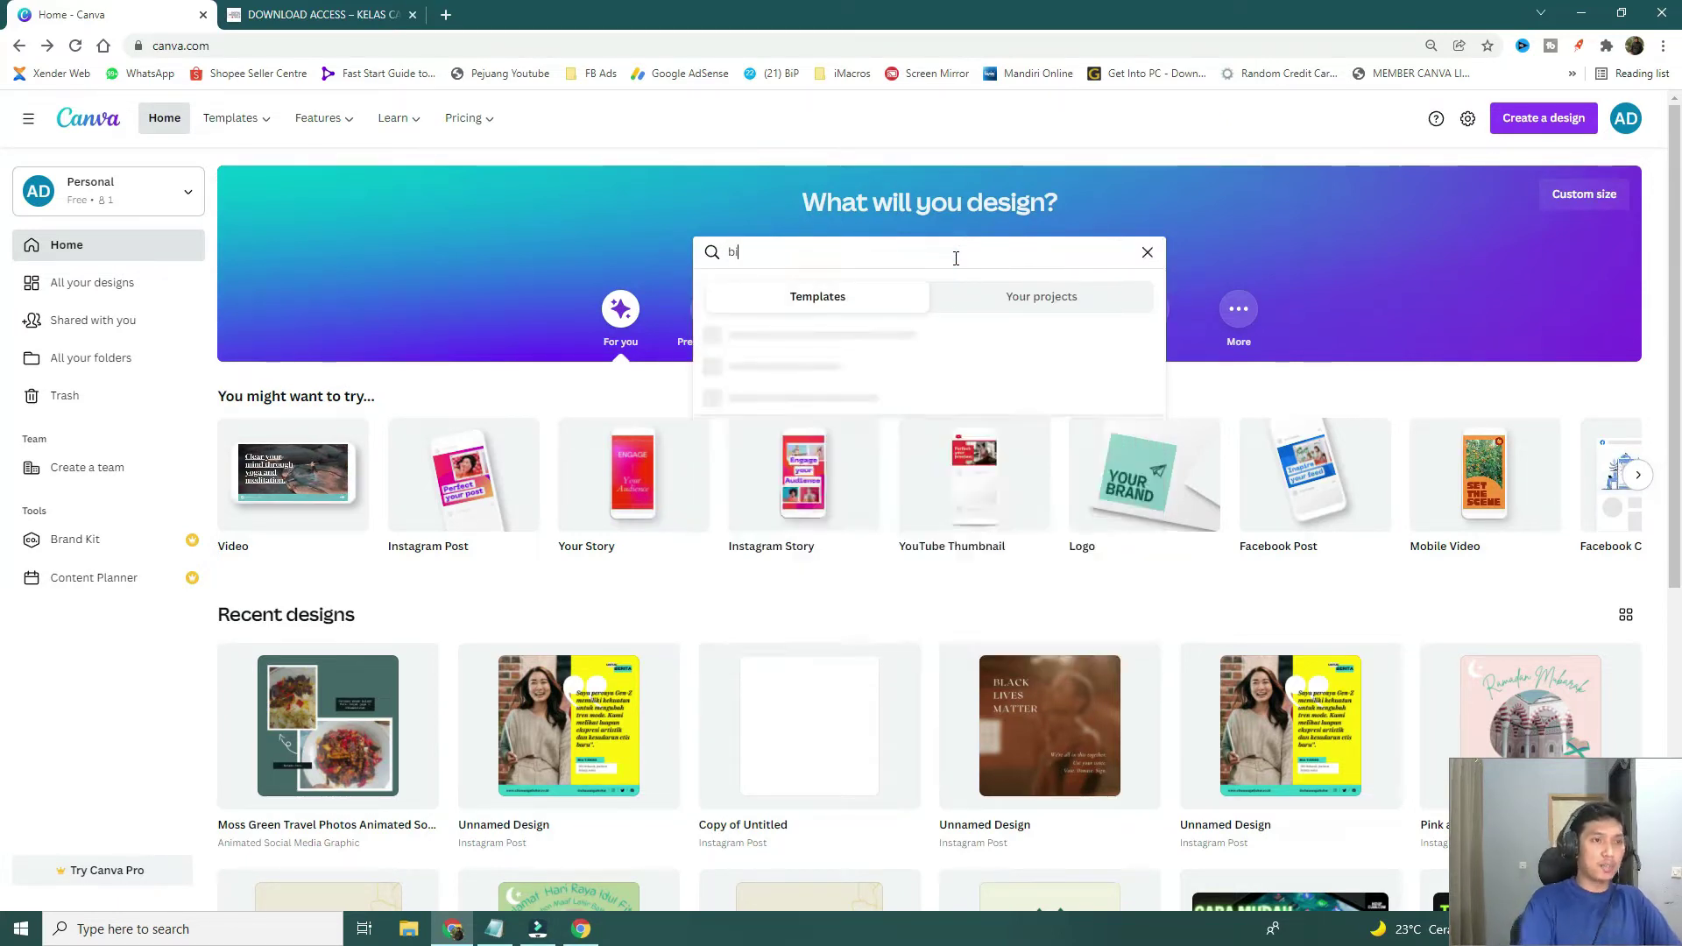
pyautogui.write('link')
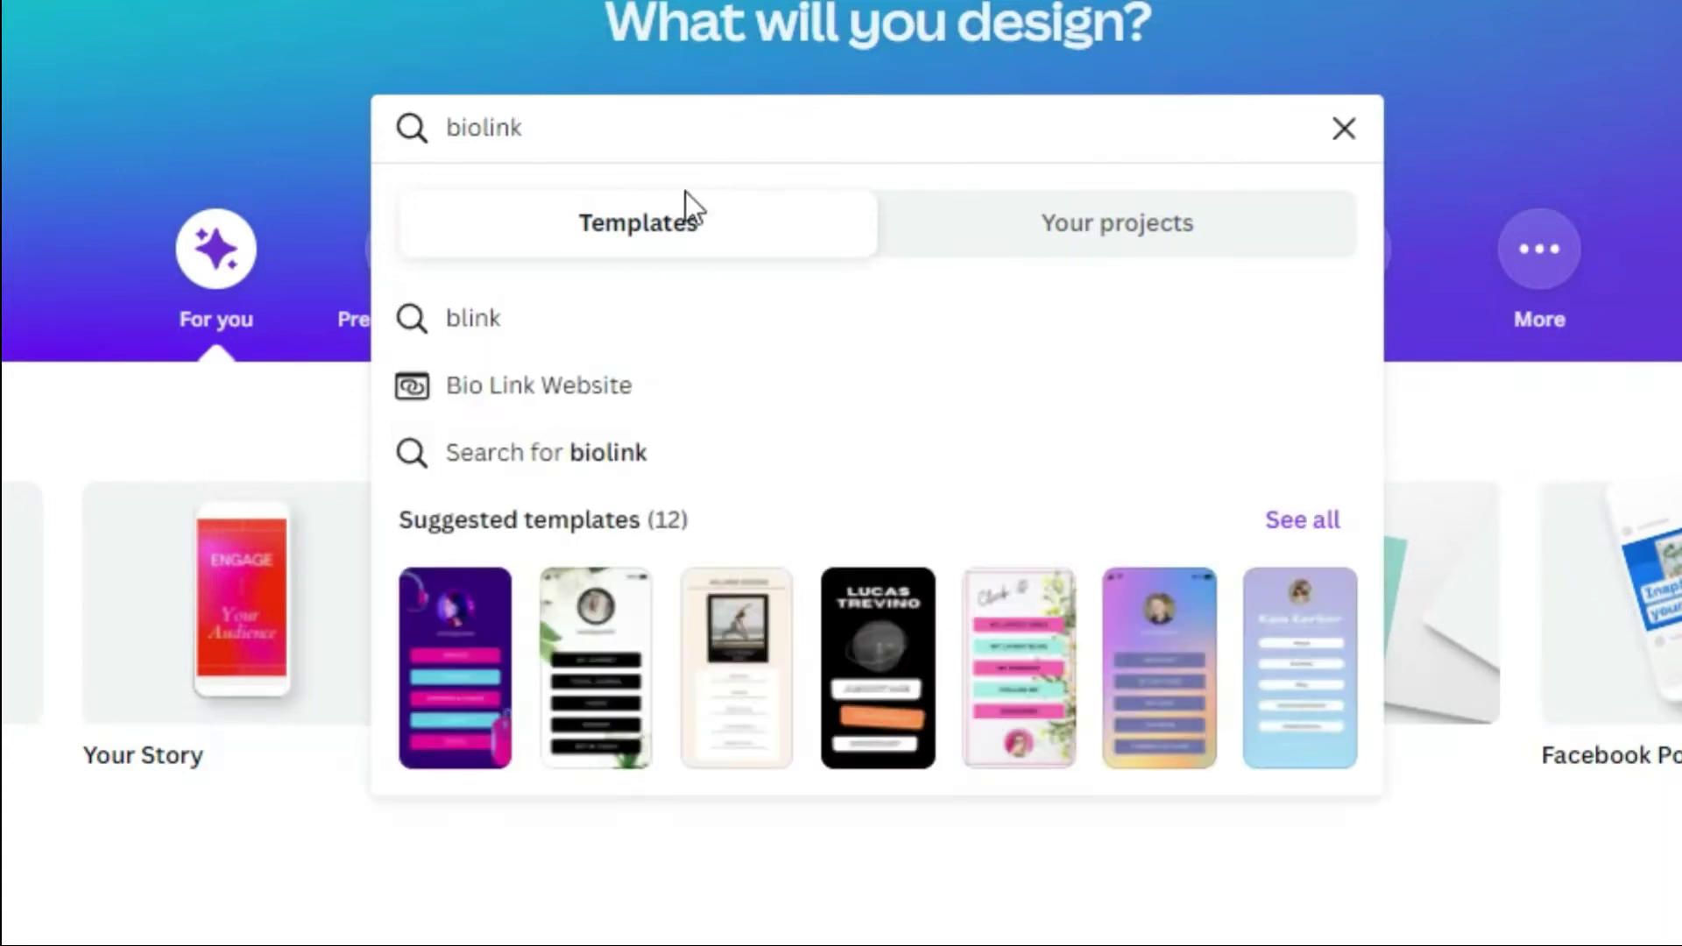
pyautogui.click(517, 392)
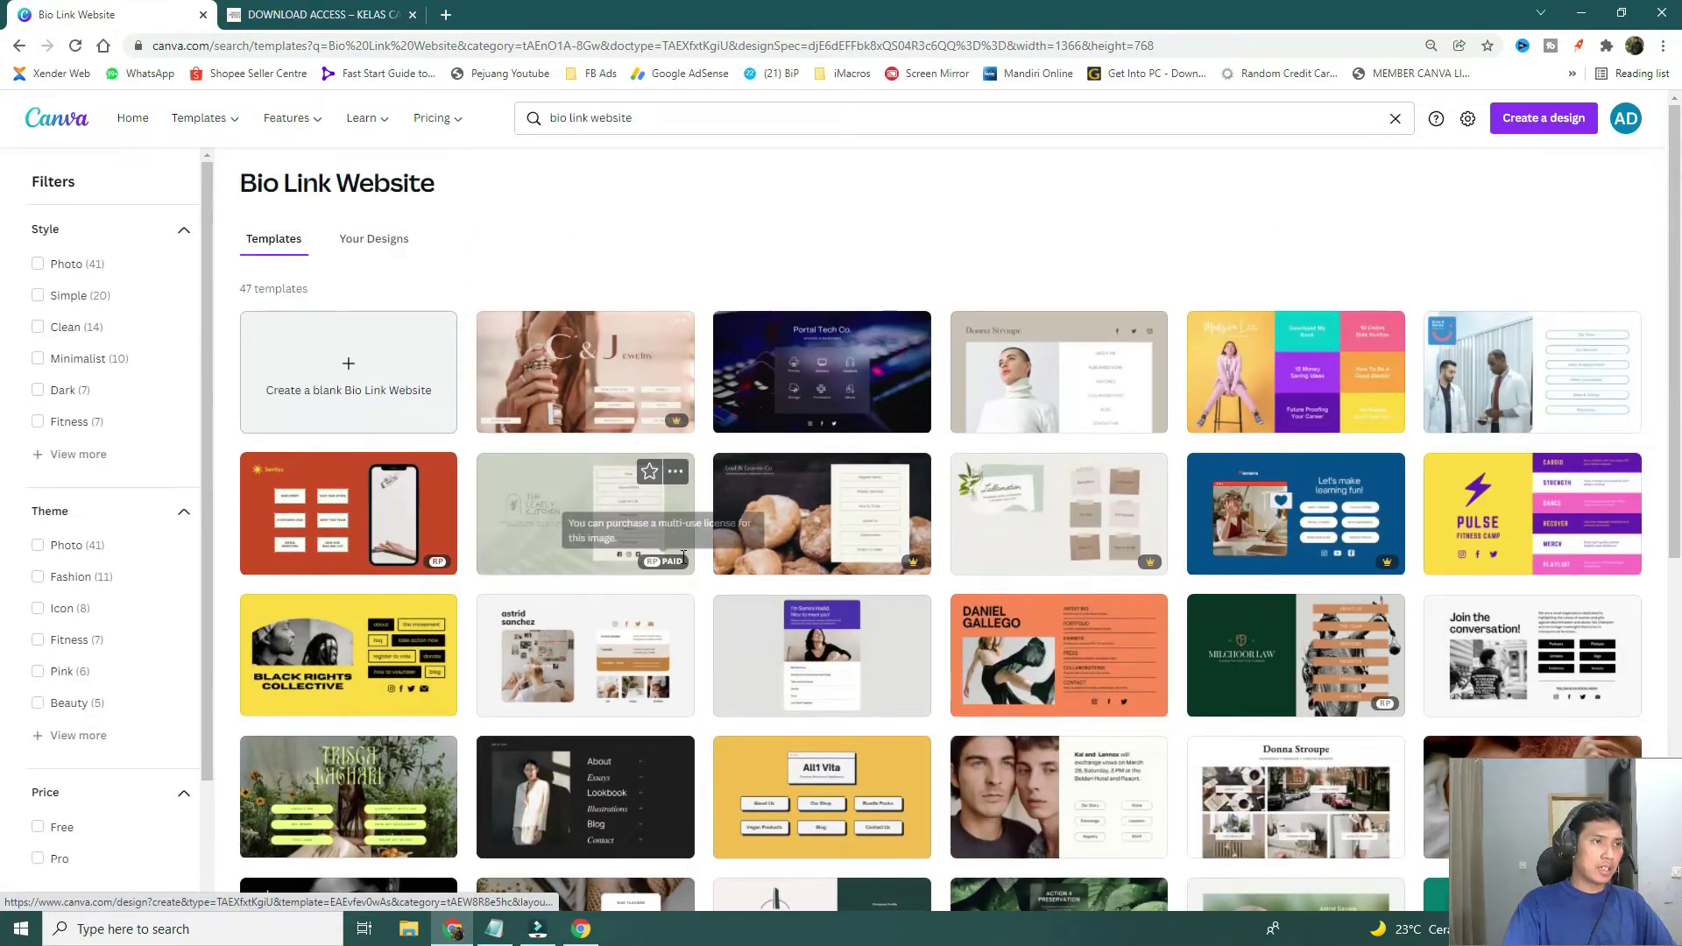
# Browse the Bio Link Website templates and open the Blue, Pink, and Yellow Colorful Blocks Blogger one for editing.
pyautogui.moveTo(308, 289); pyautogui.dragTo(238, 294)
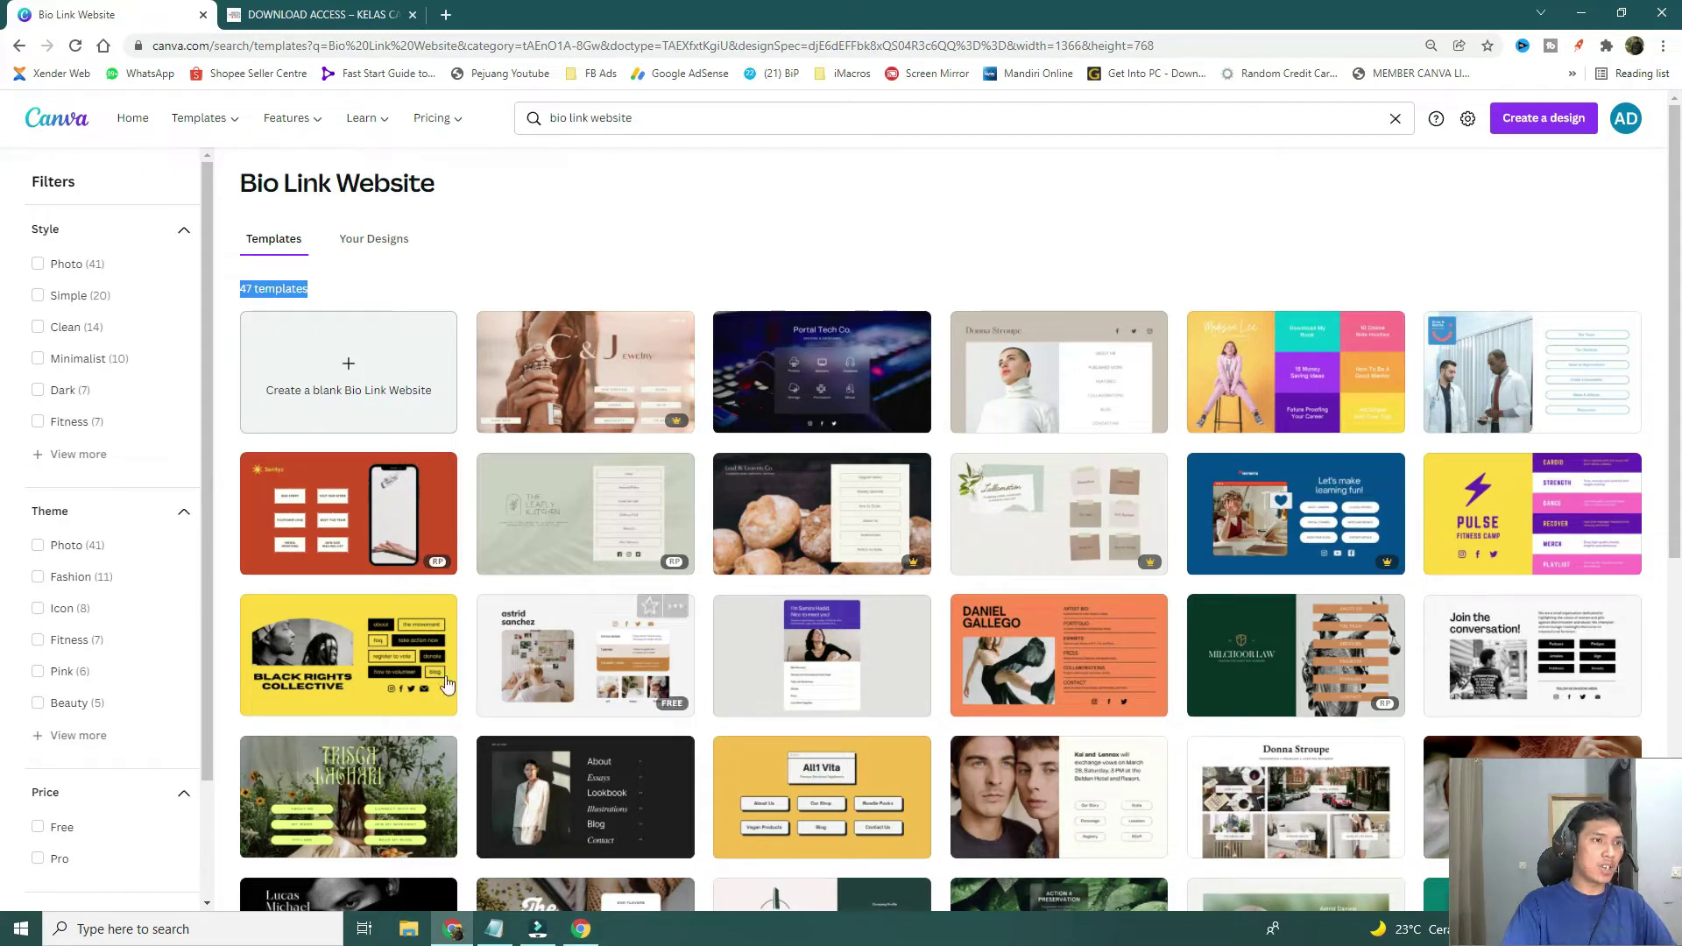
pyautogui.scroll(-3, 537, 707)
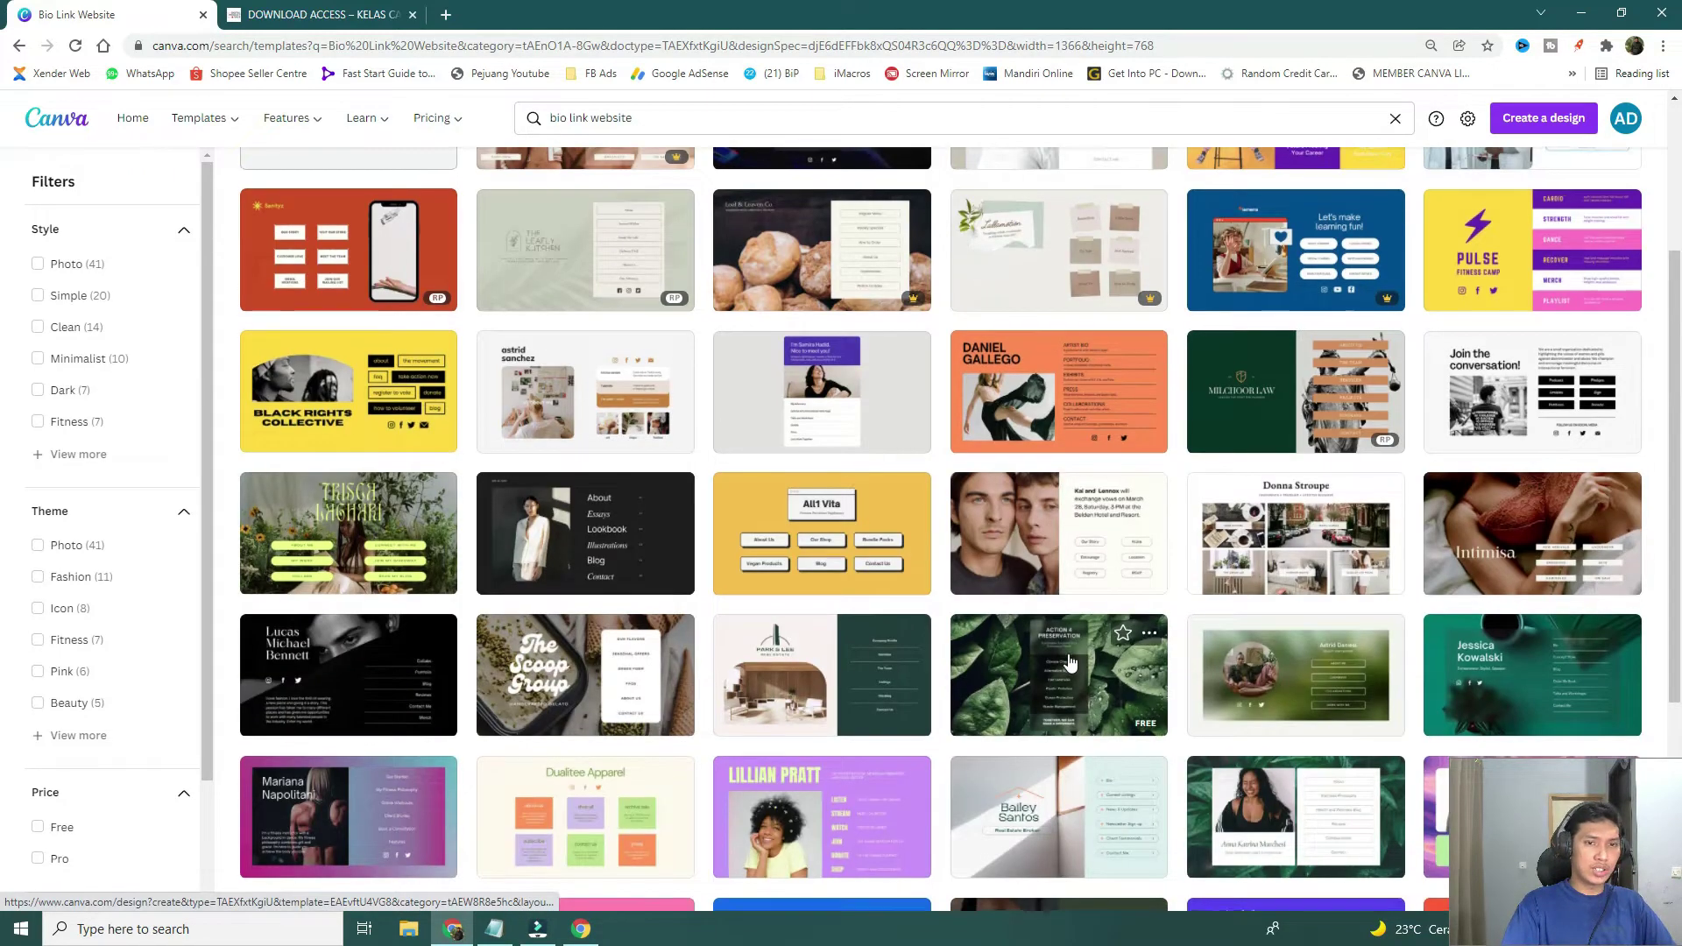
pyautogui.scroll(-1, 1290, 674)
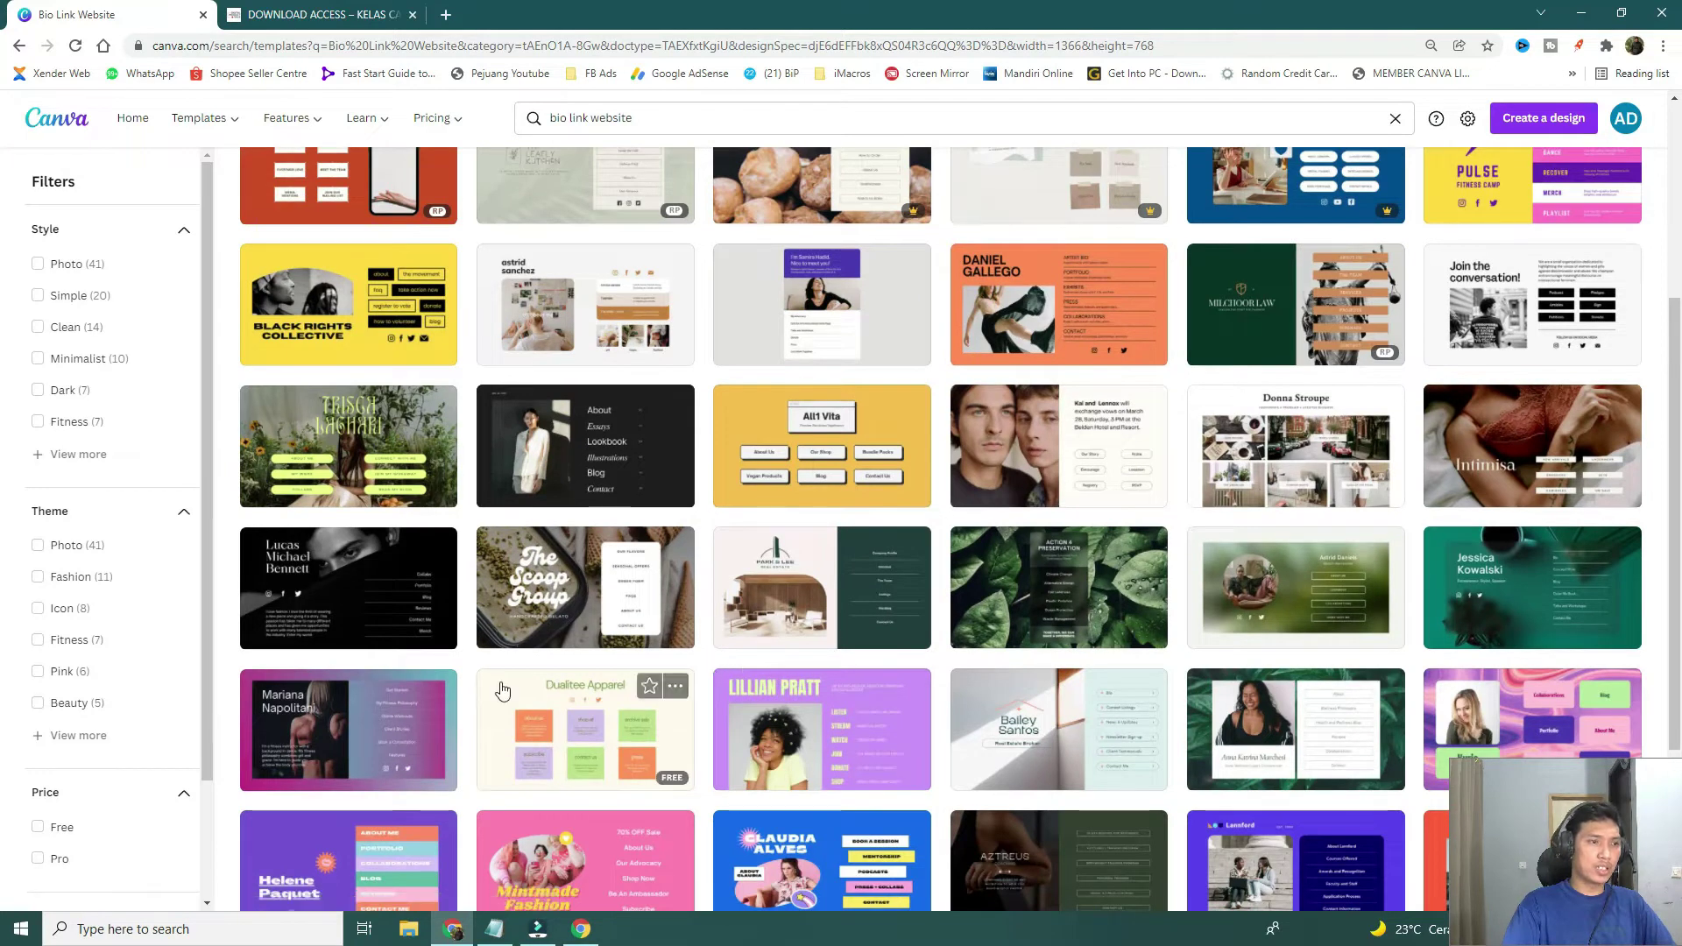
pyautogui.scroll(-3, 799, 606)
pyautogui.click(799, 607)
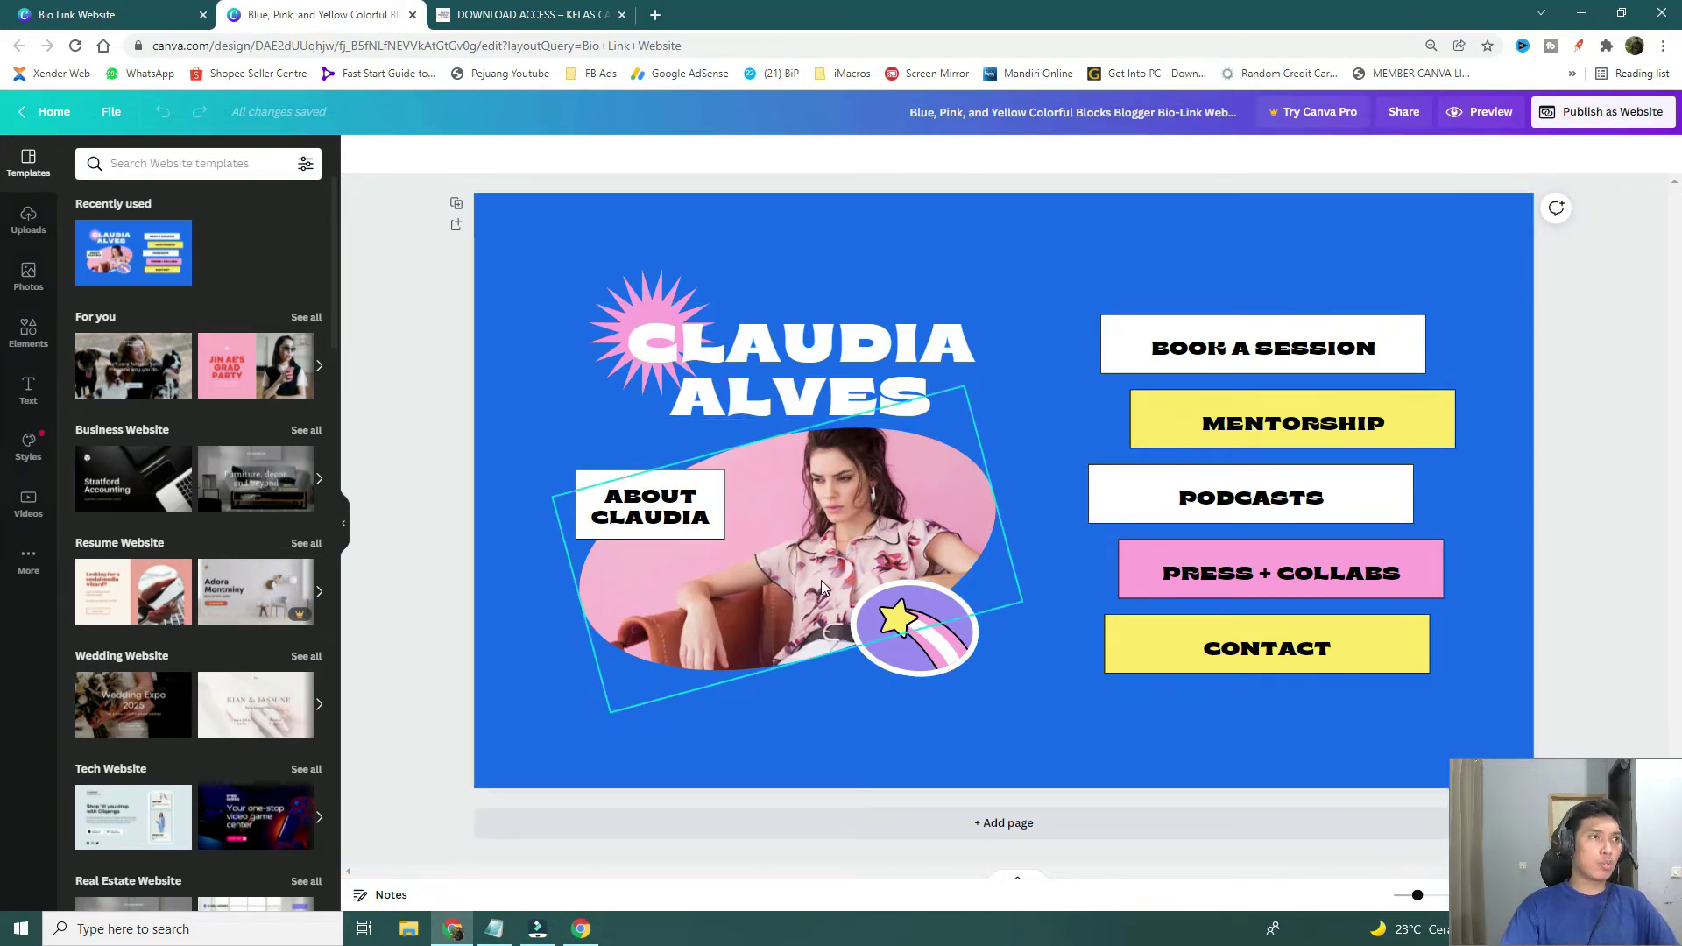
# Revisit the Bio Link Website template results and examine the numbered biolink designs on the Kelas Canva download page.
pyautogui.click(130, 13)
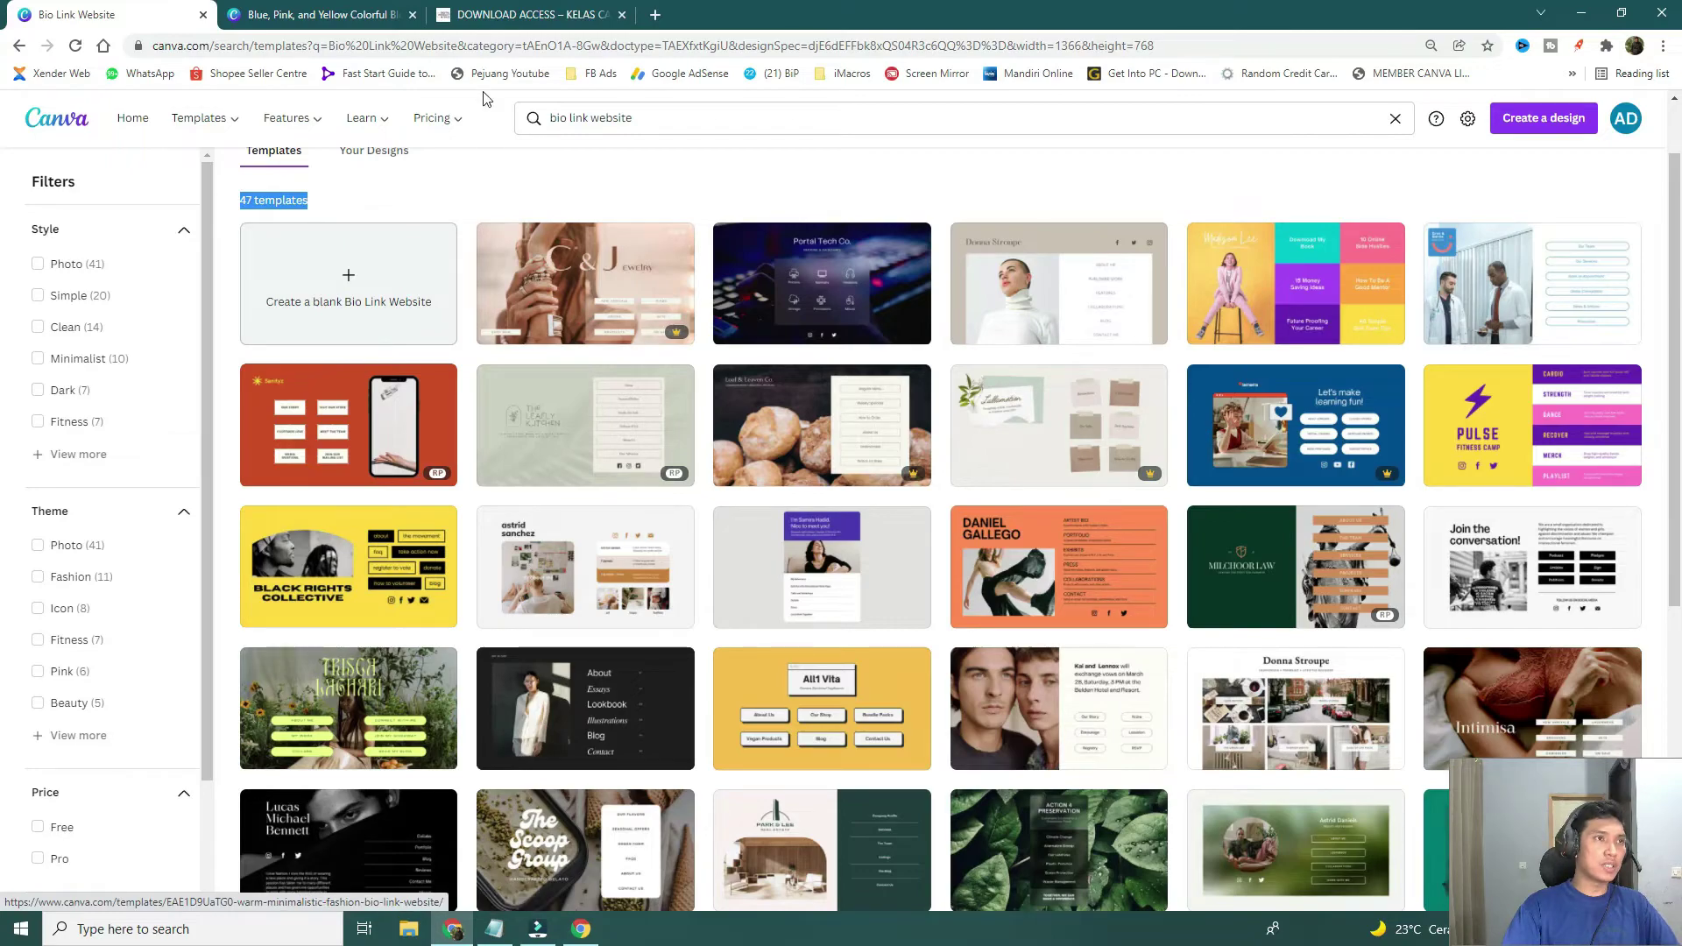
pyautogui.click(505, 17)
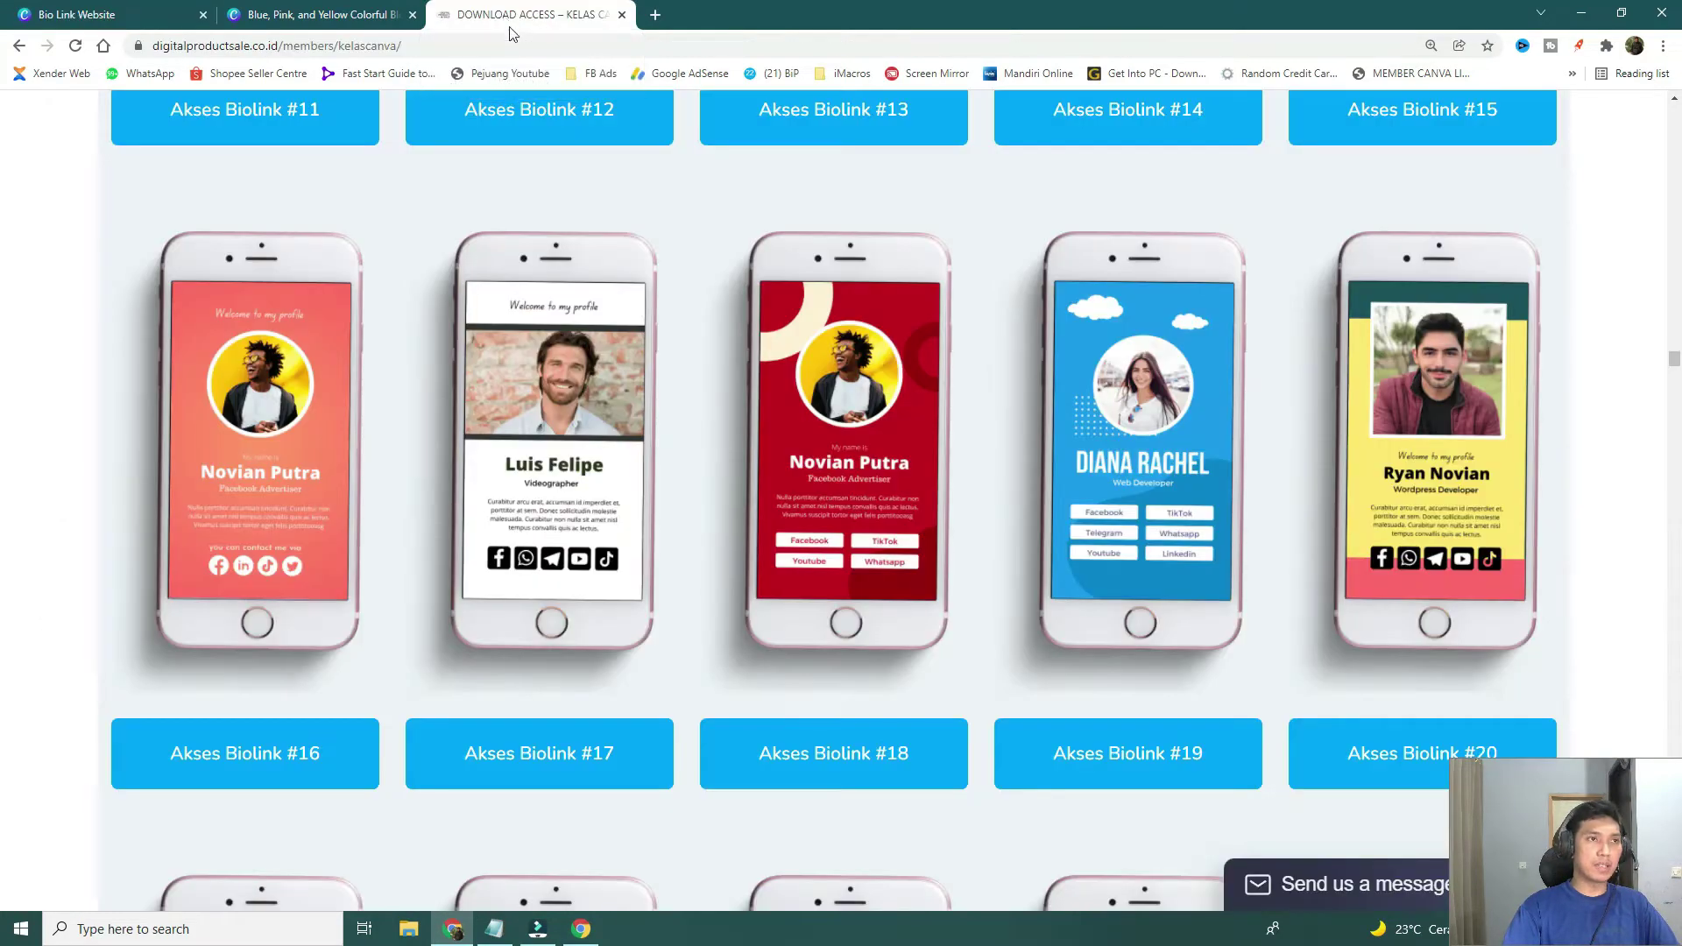
pyautogui.scroll(20, 895, 413)
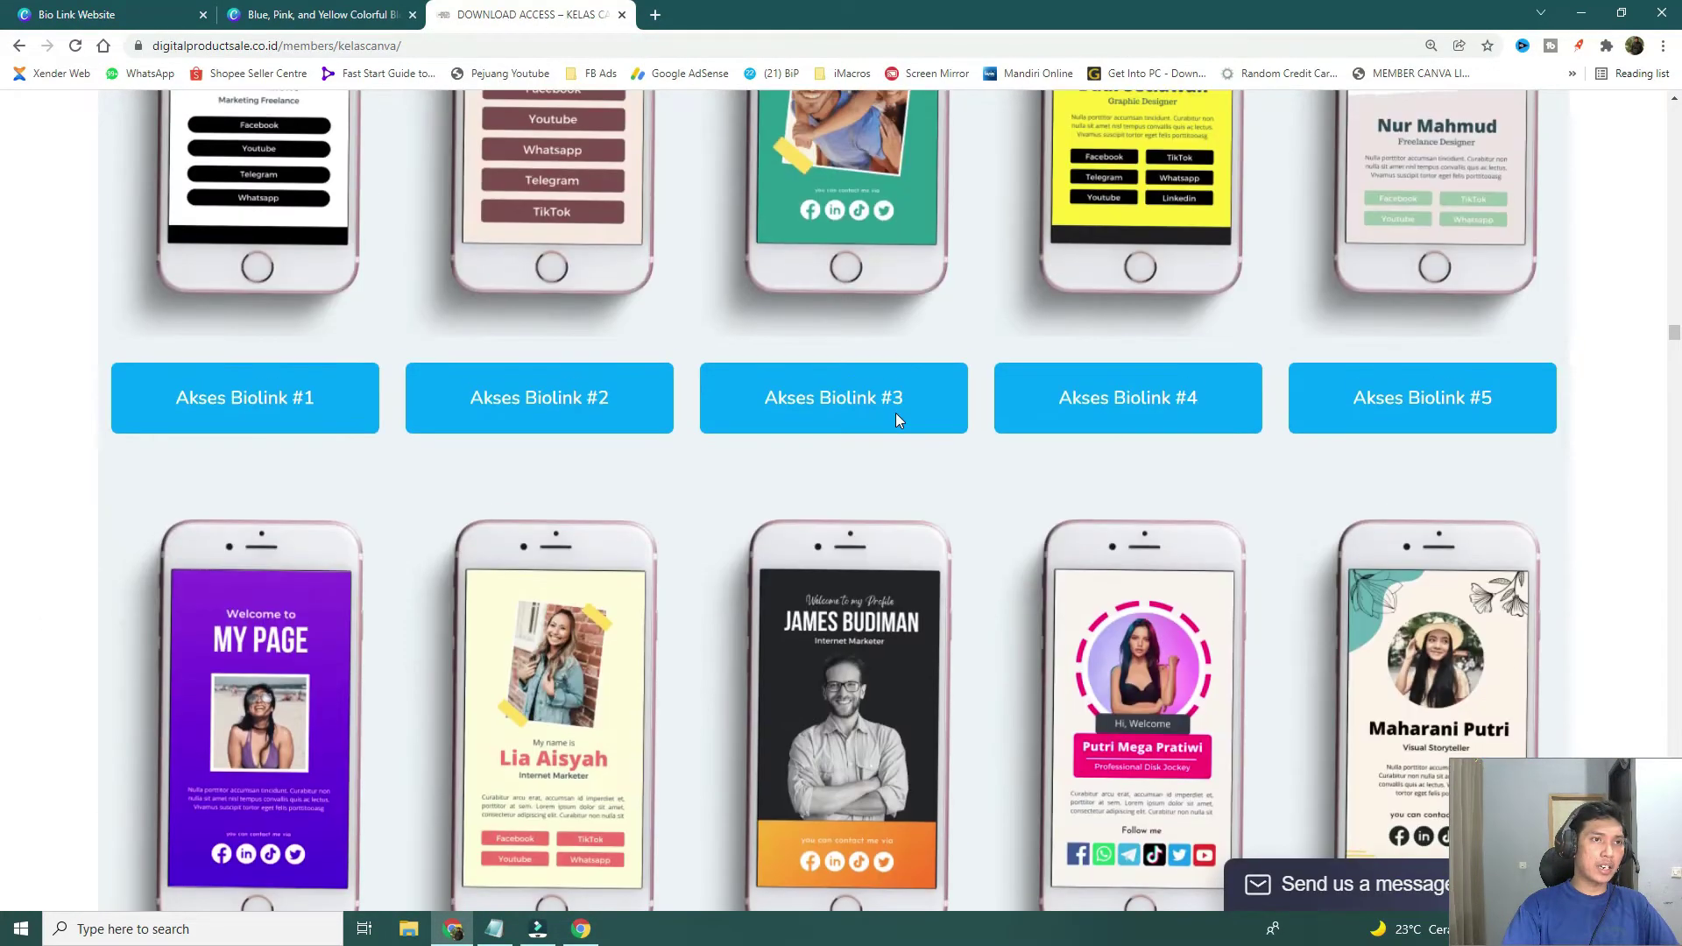
pyautogui.scroll(-4, 893, 413)
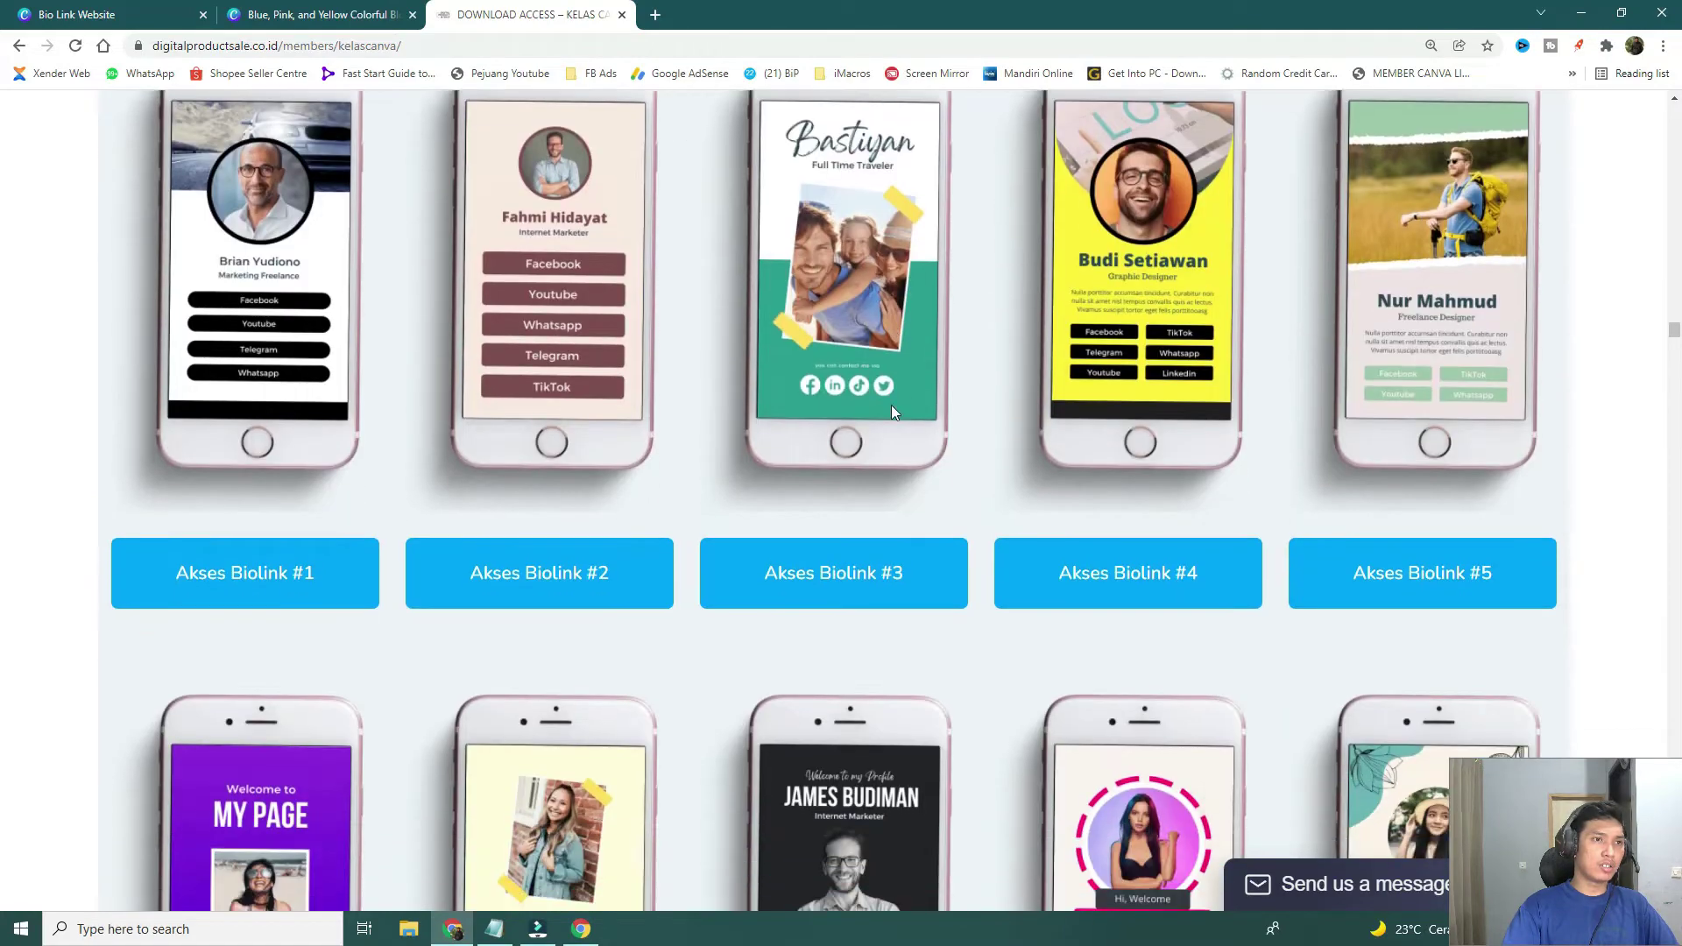
pyautogui.scroll(2, 890, 401)
pyautogui.scroll(-7, 890, 400)
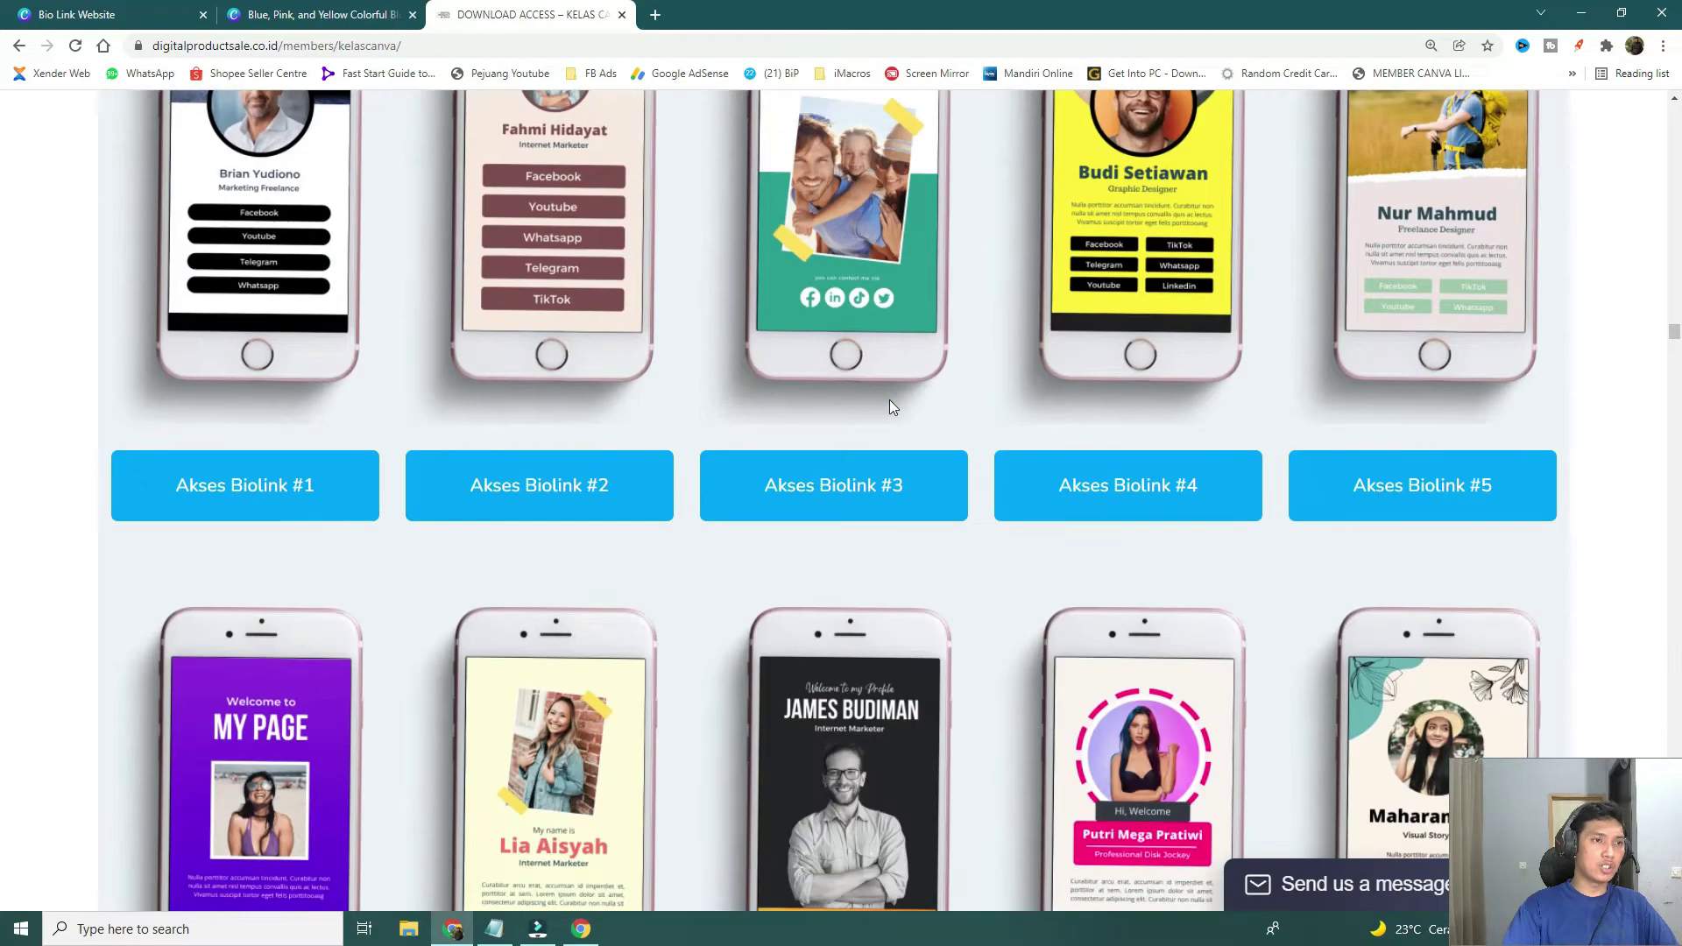
pyautogui.scroll(-5, 891, 391)
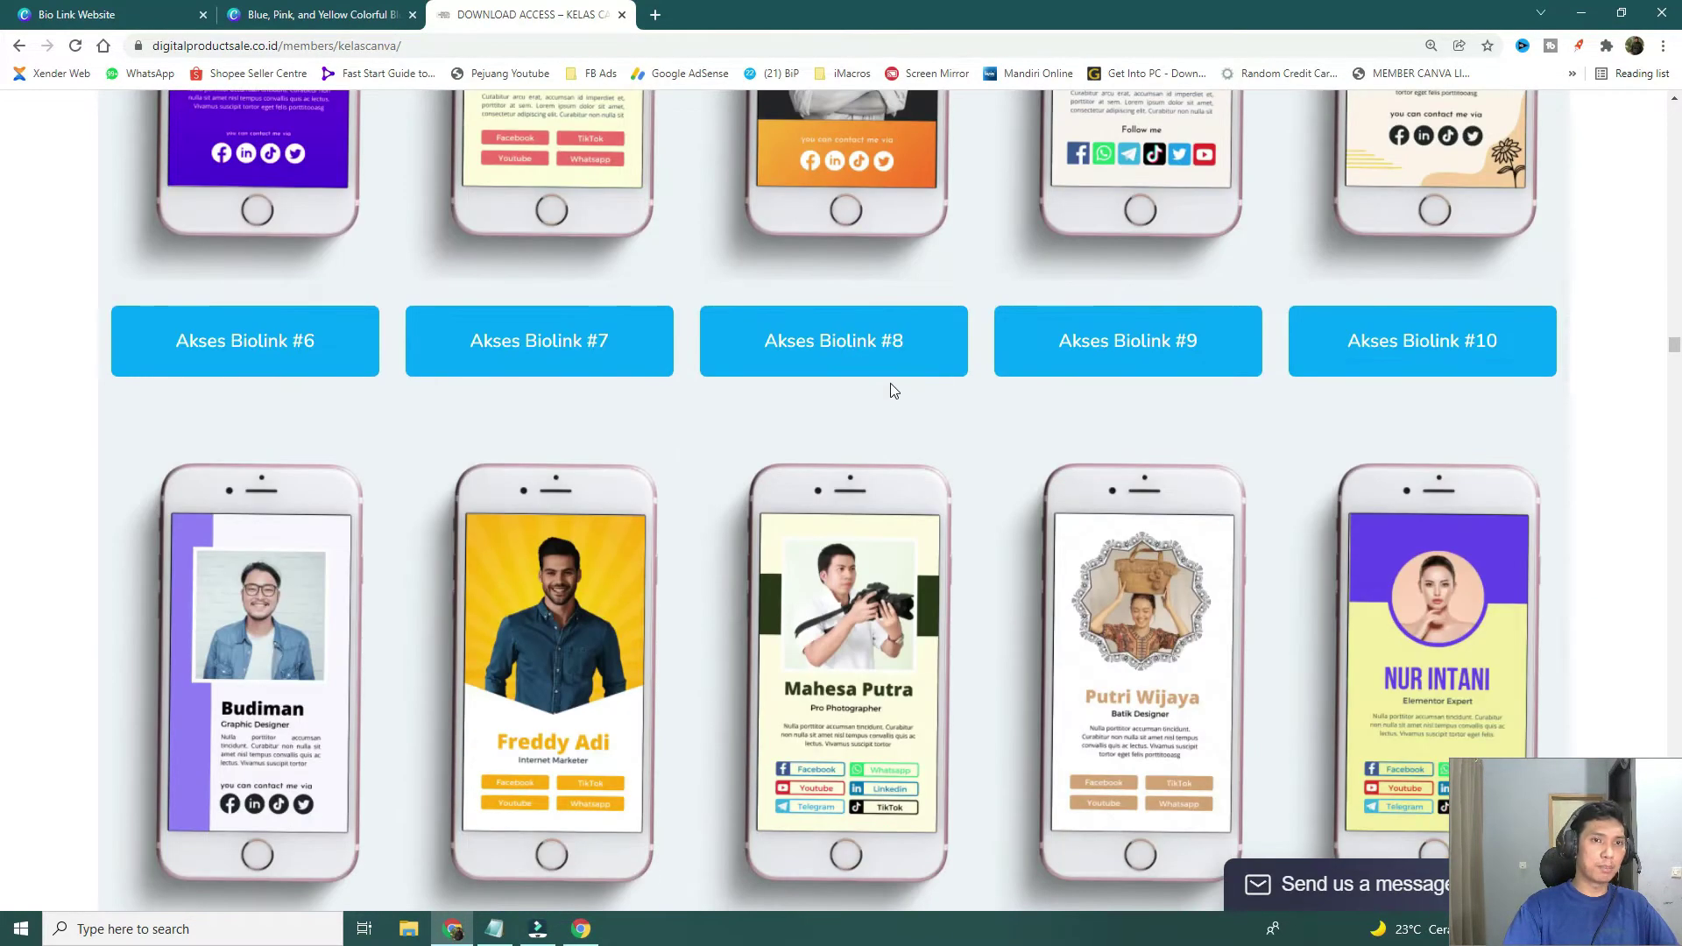
pyautogui.scroll(-4, 934, 447)
pyautogui.scroll(-7, 940, 434)
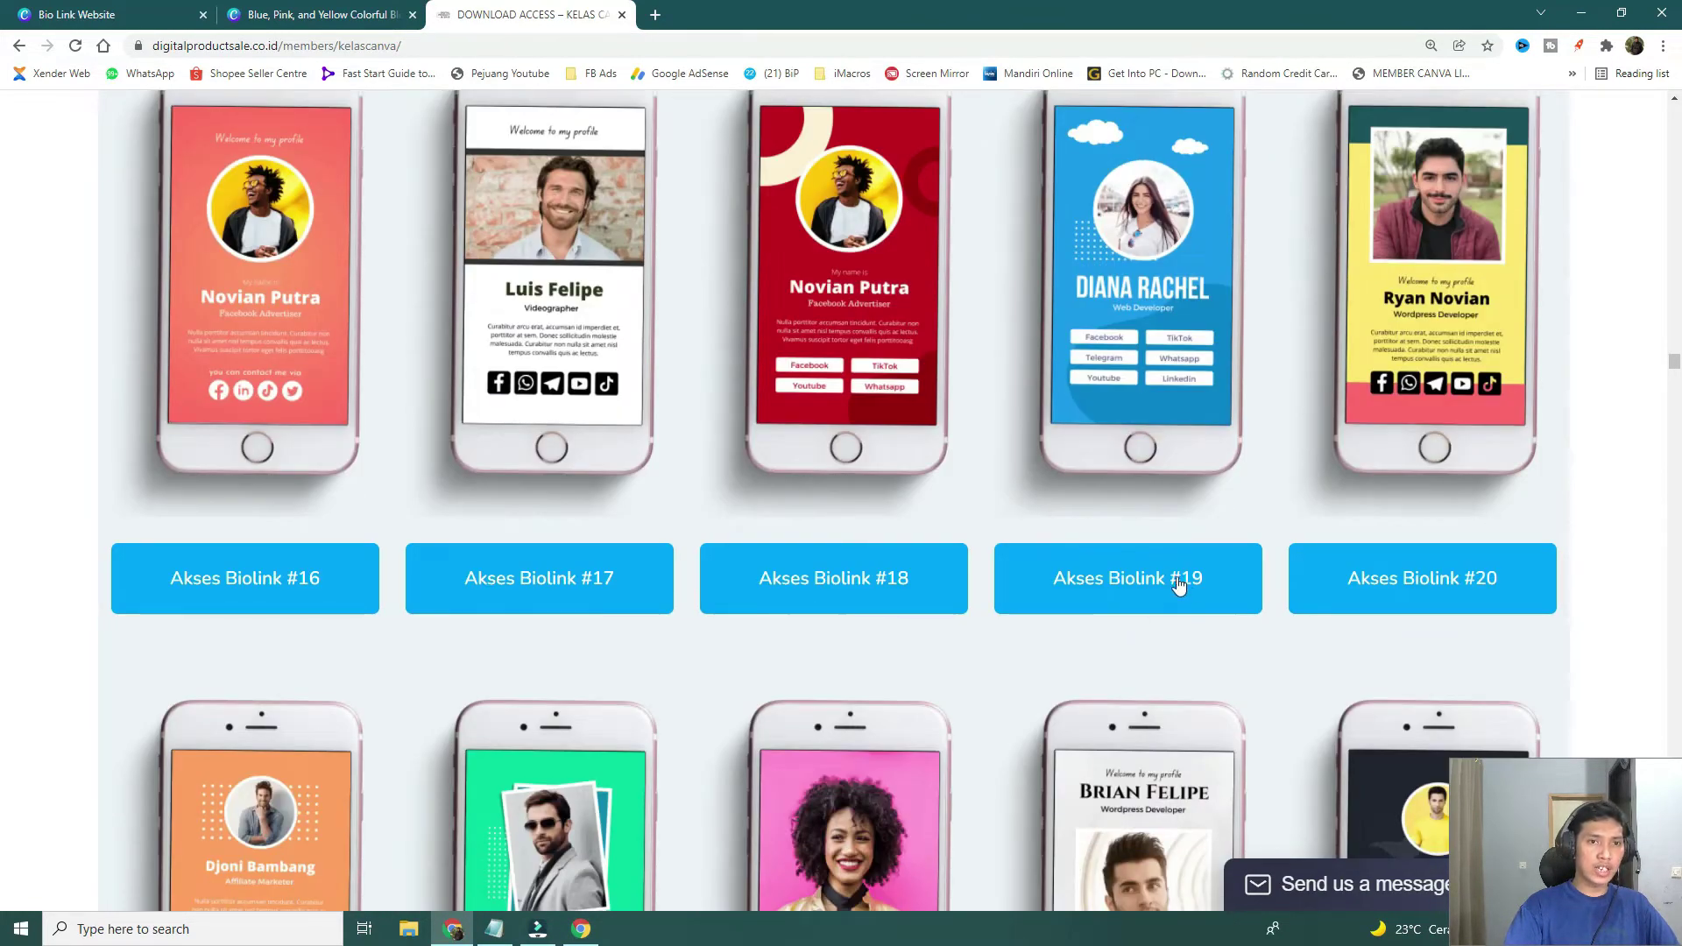
# Open the shared Biolink #20 template as an editable design and copy all of its page elements.
pyautogui.click(1433, 592)
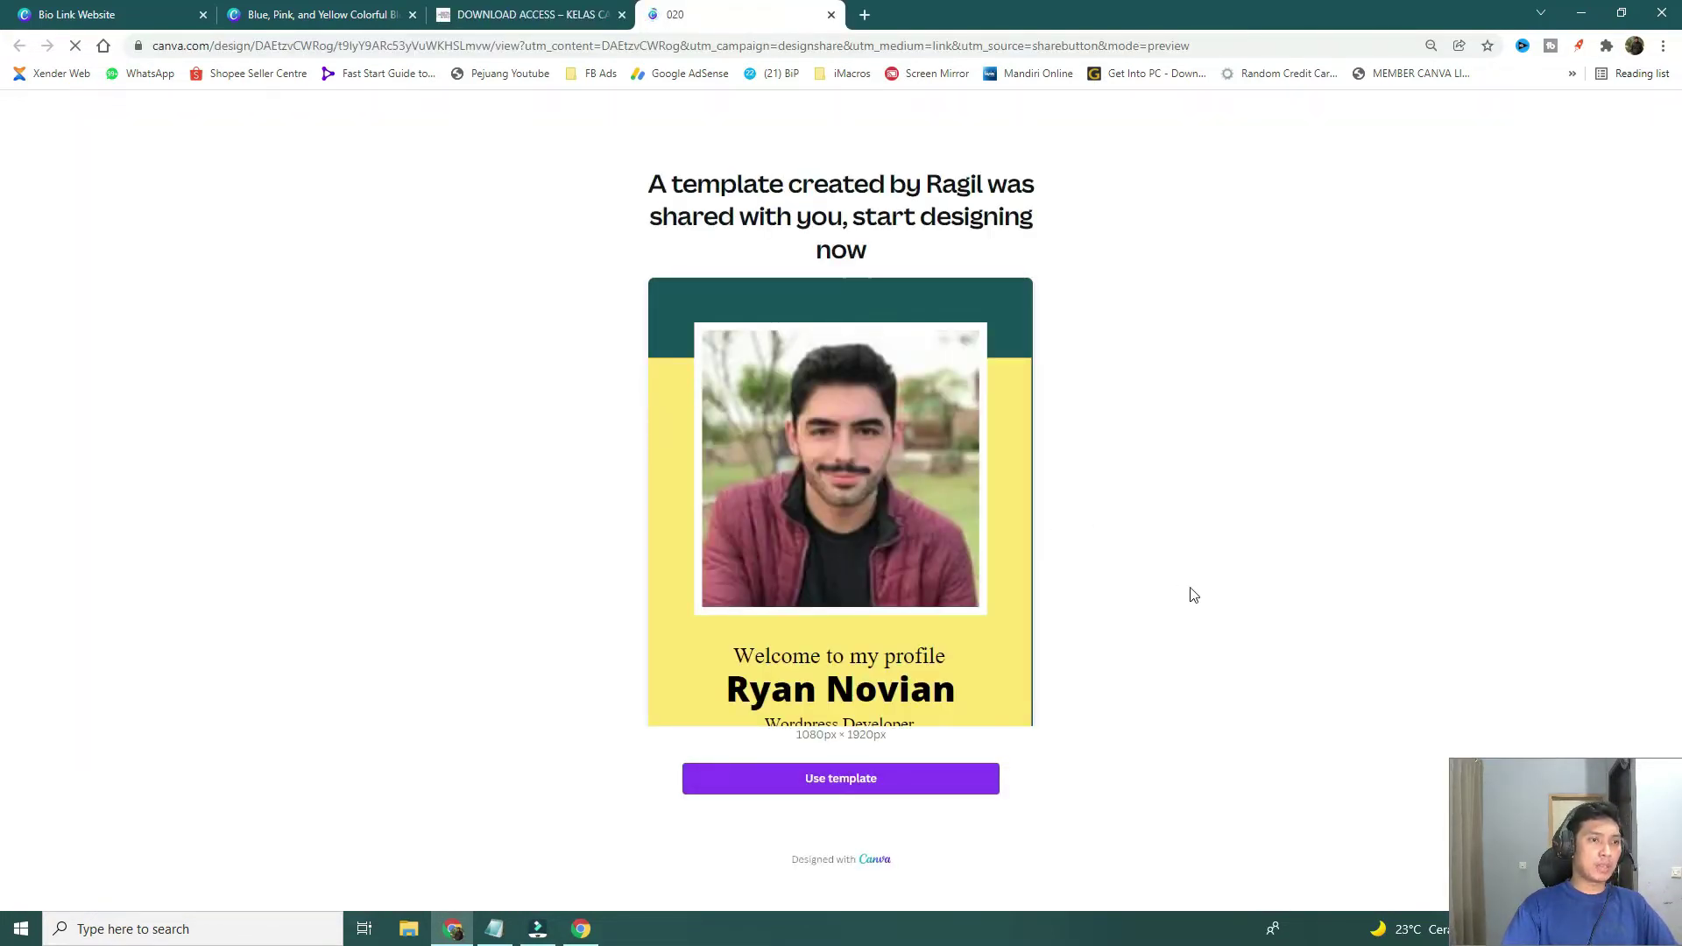
pyautogui.click(865, 785)
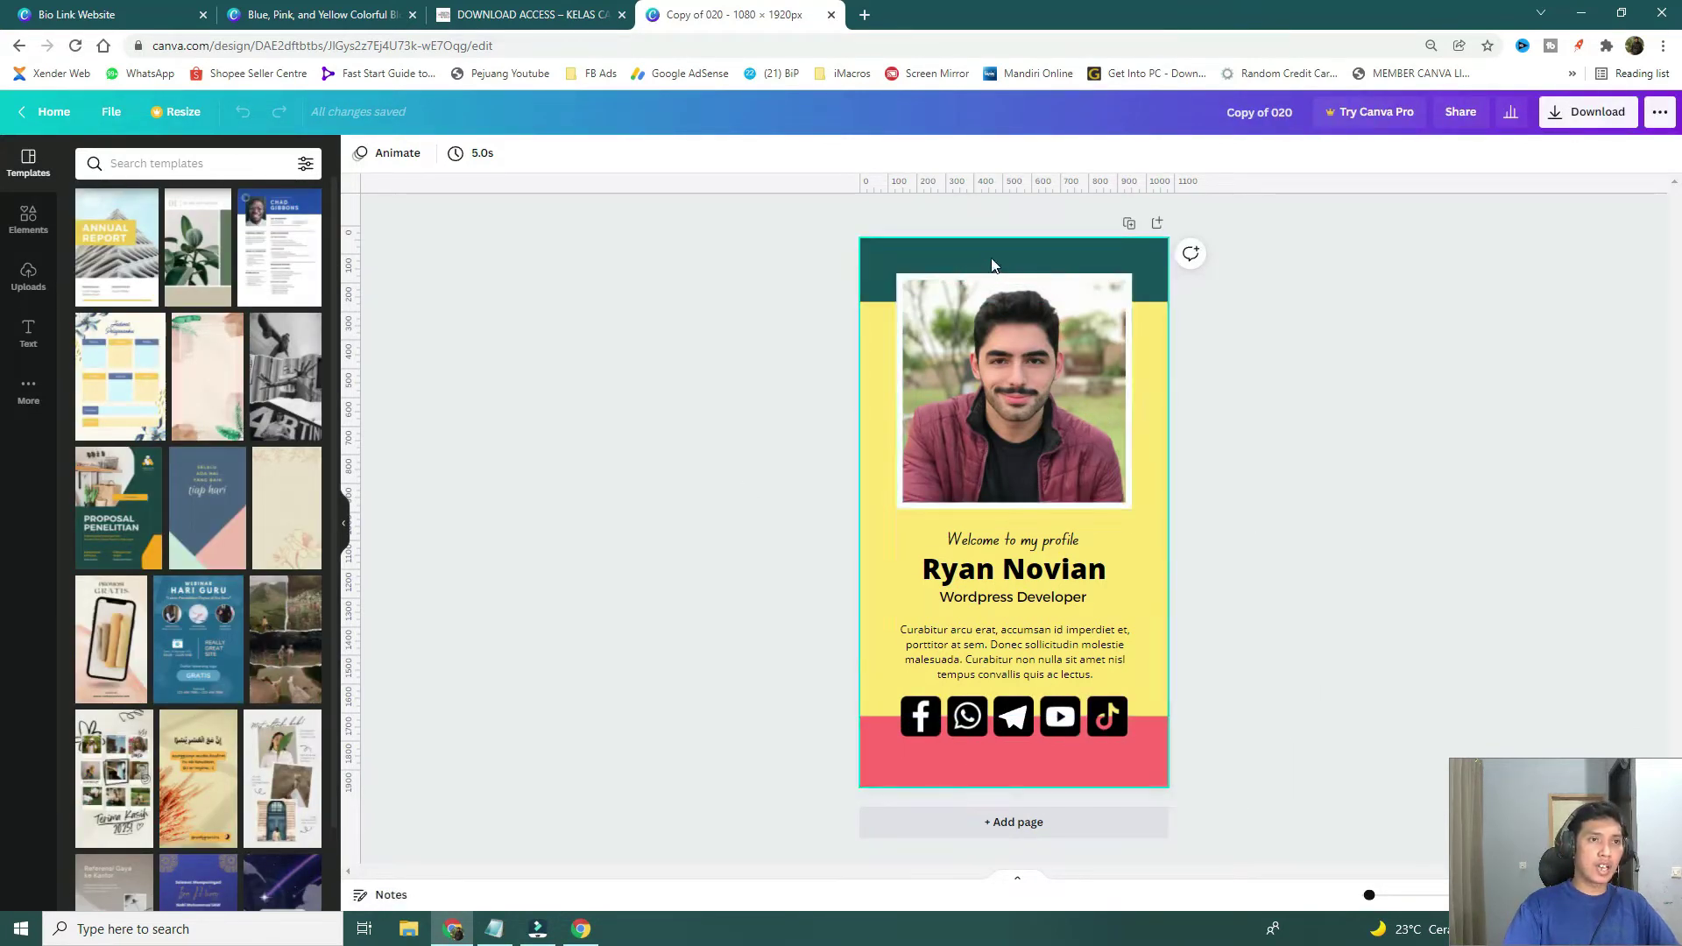
pyautogui.moveTo(812, 219); pyautogui.dragTo(1249, 820)
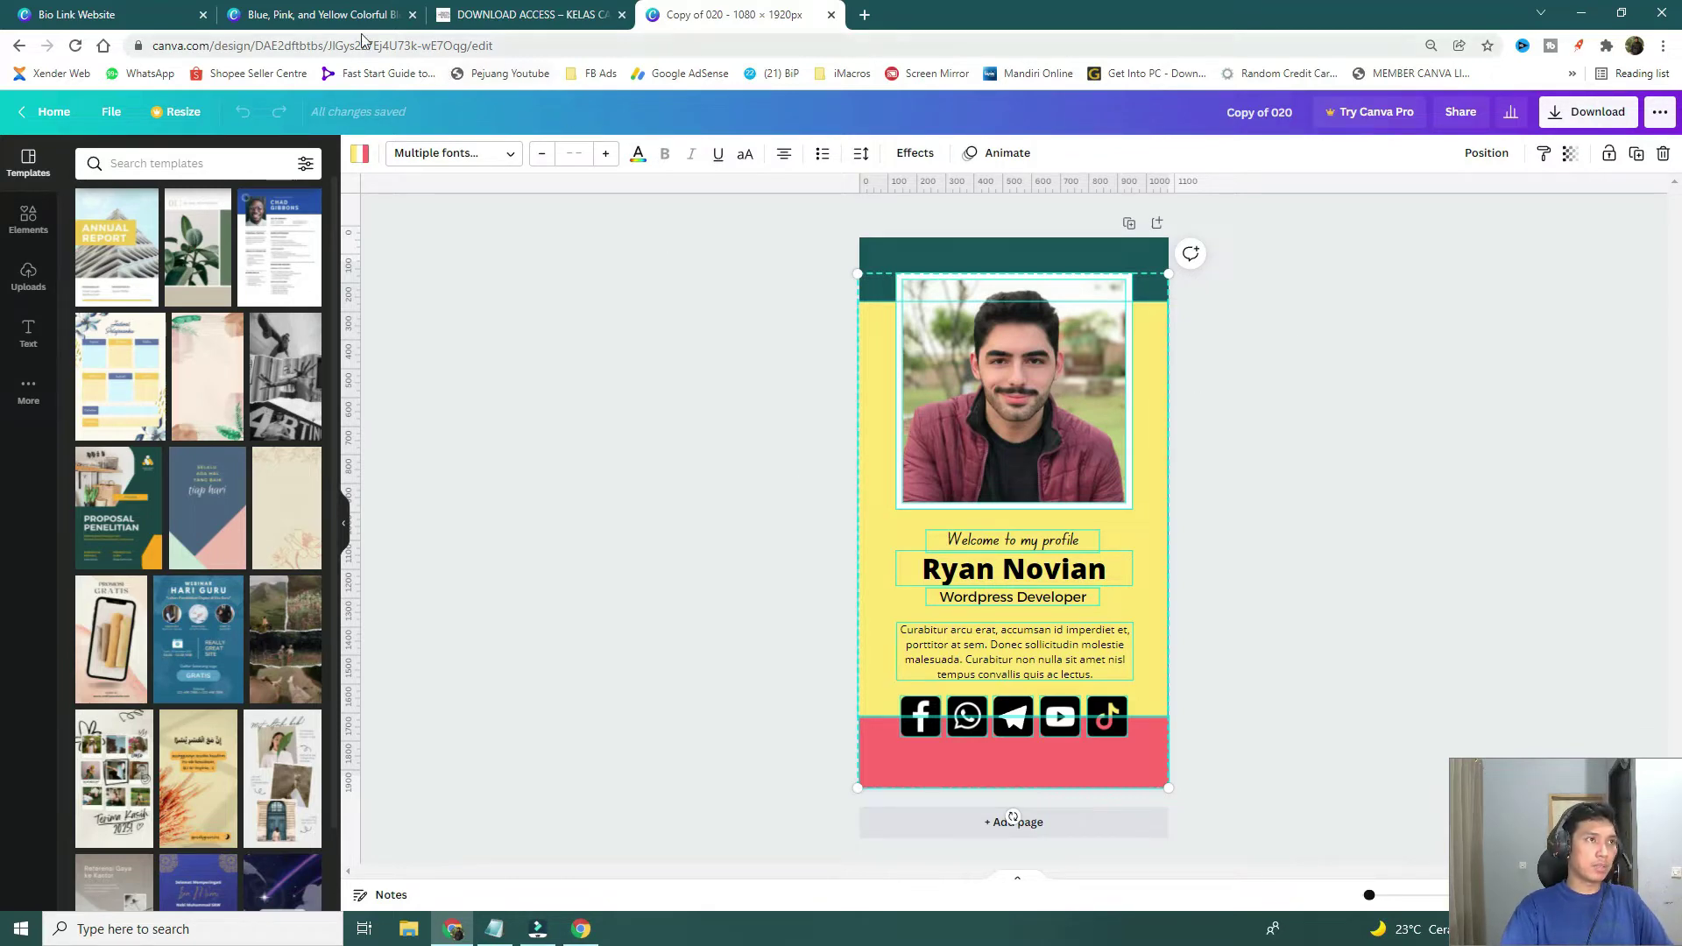
# Clear the background and all elements from the Colorful Blocks website page and paste the copied biolink elements onto it.
pyautogui.click(323, 17)
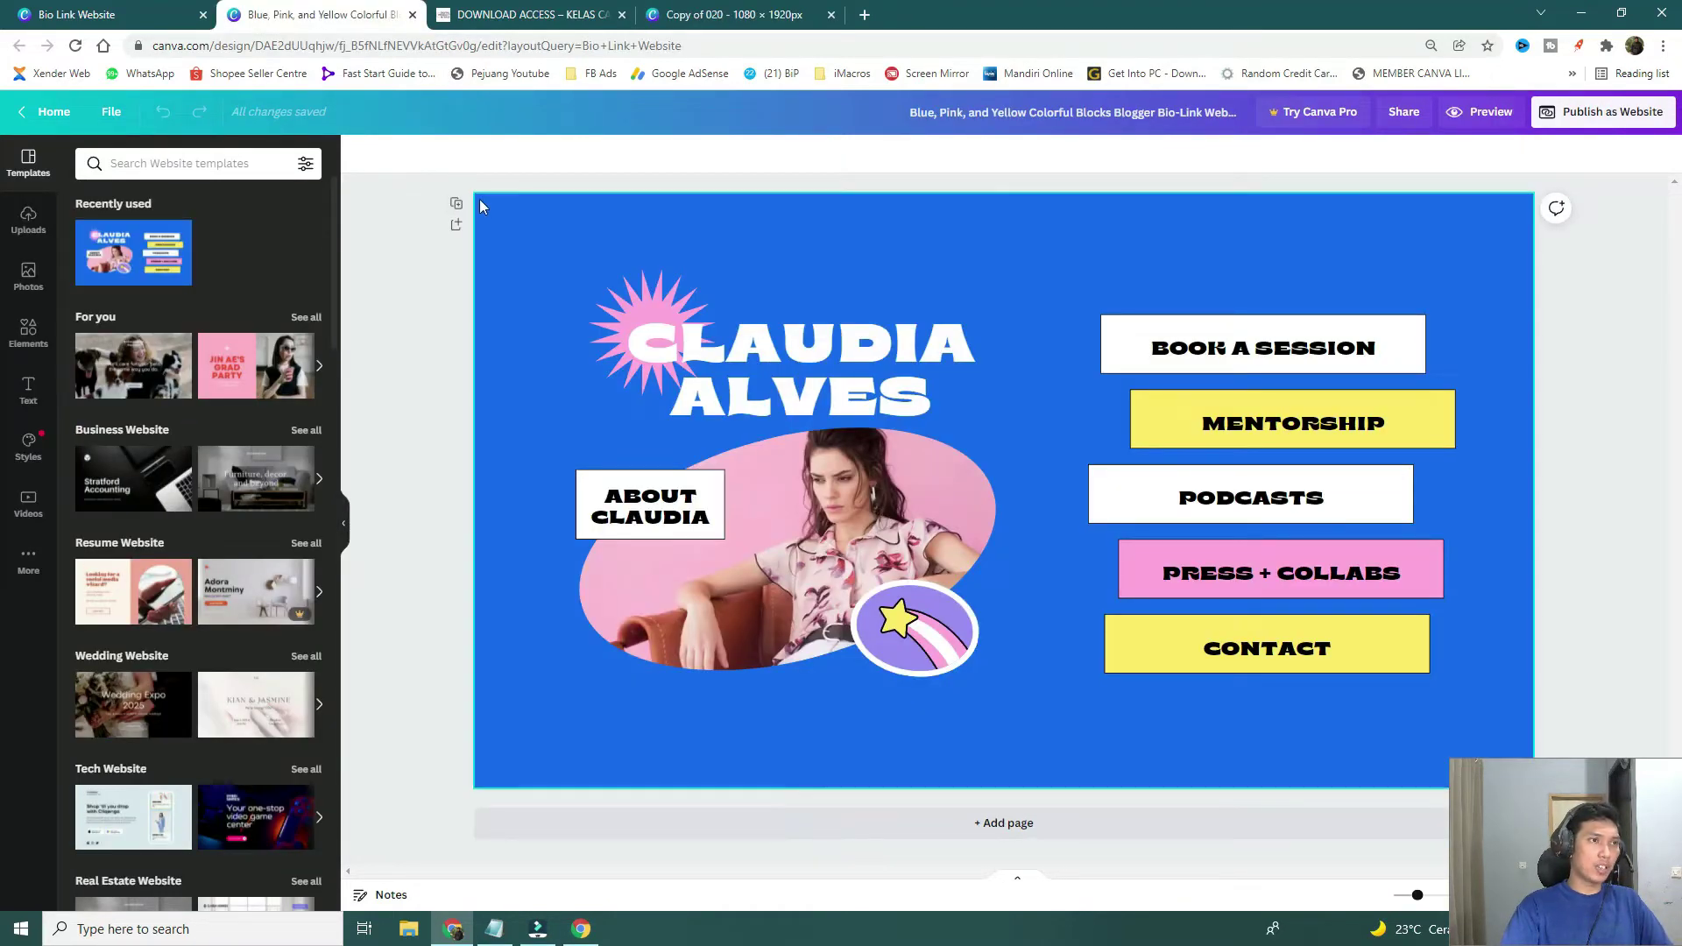
pyautogui.click(496, 215)
pyautogui.press('Delete')
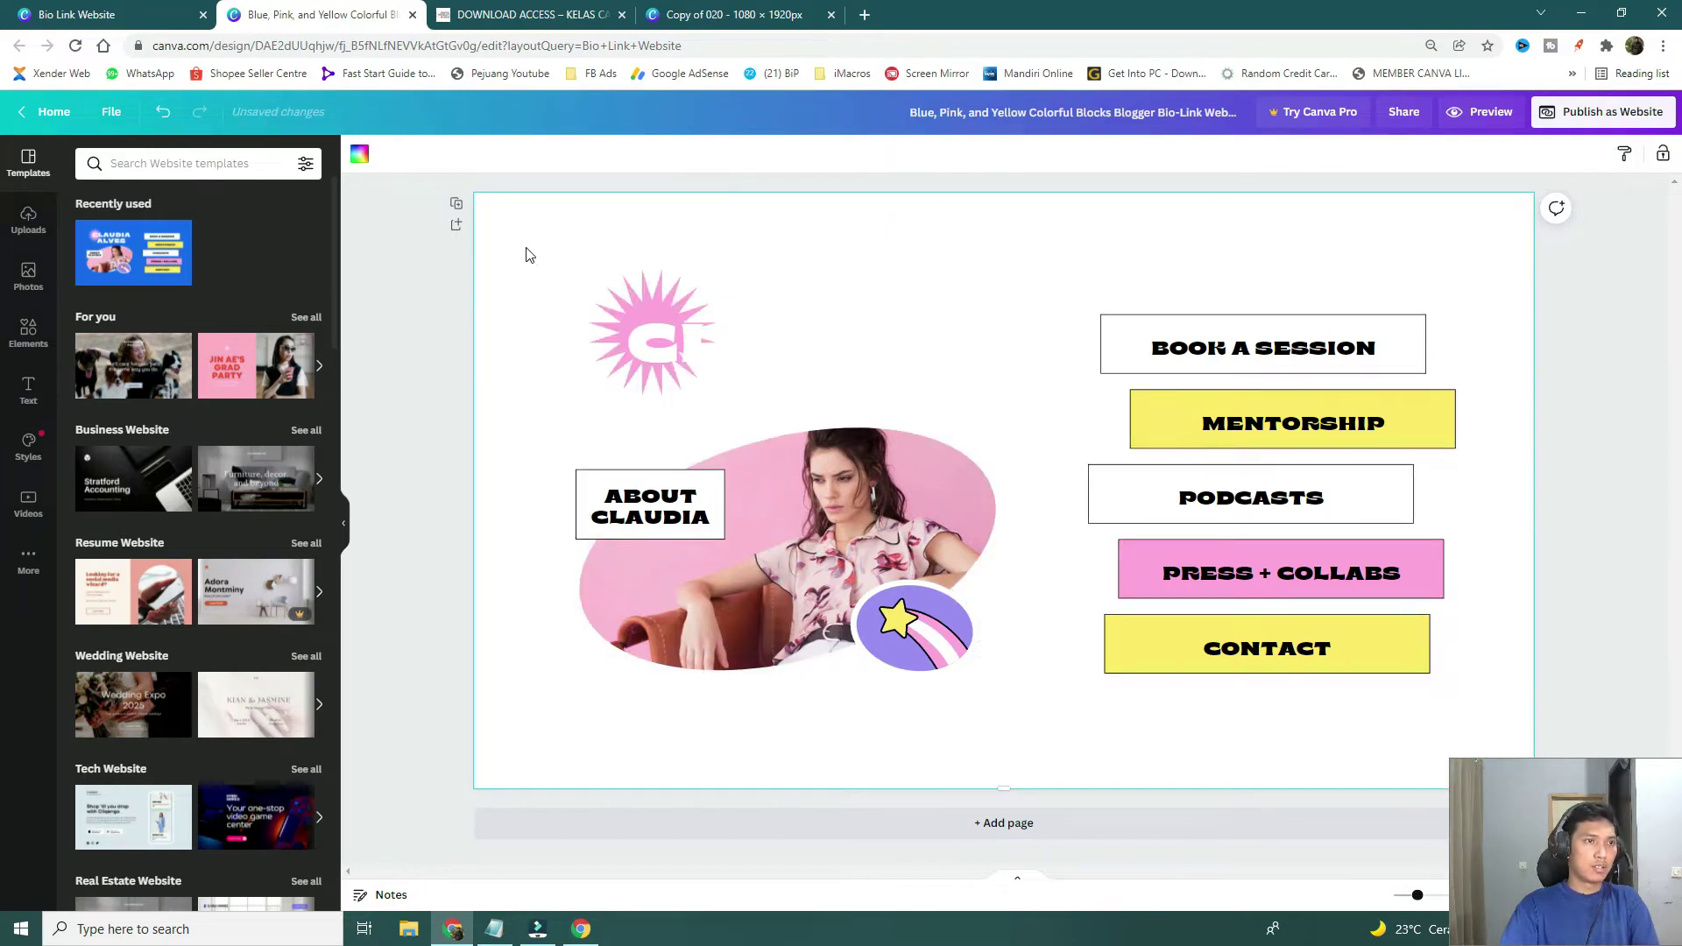
pyautogui.moveTo(529, 254); pyautogui.dragTo(1533, 775)
pyautogui.press('Delete')
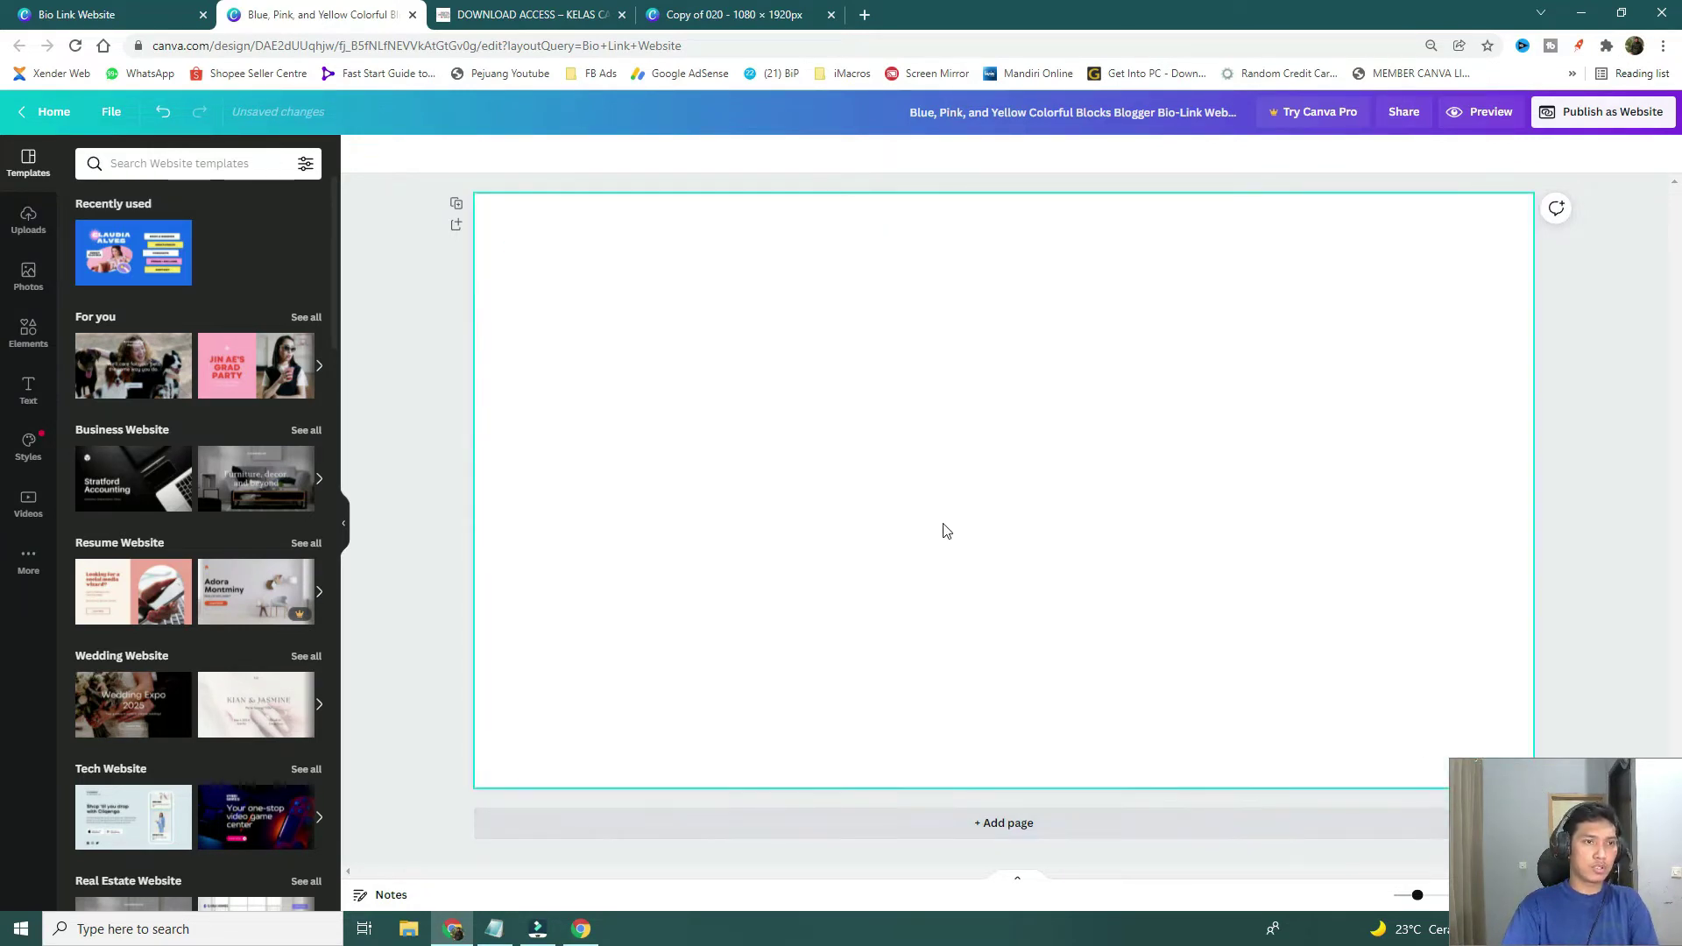
pyautogui.click(944, 528)
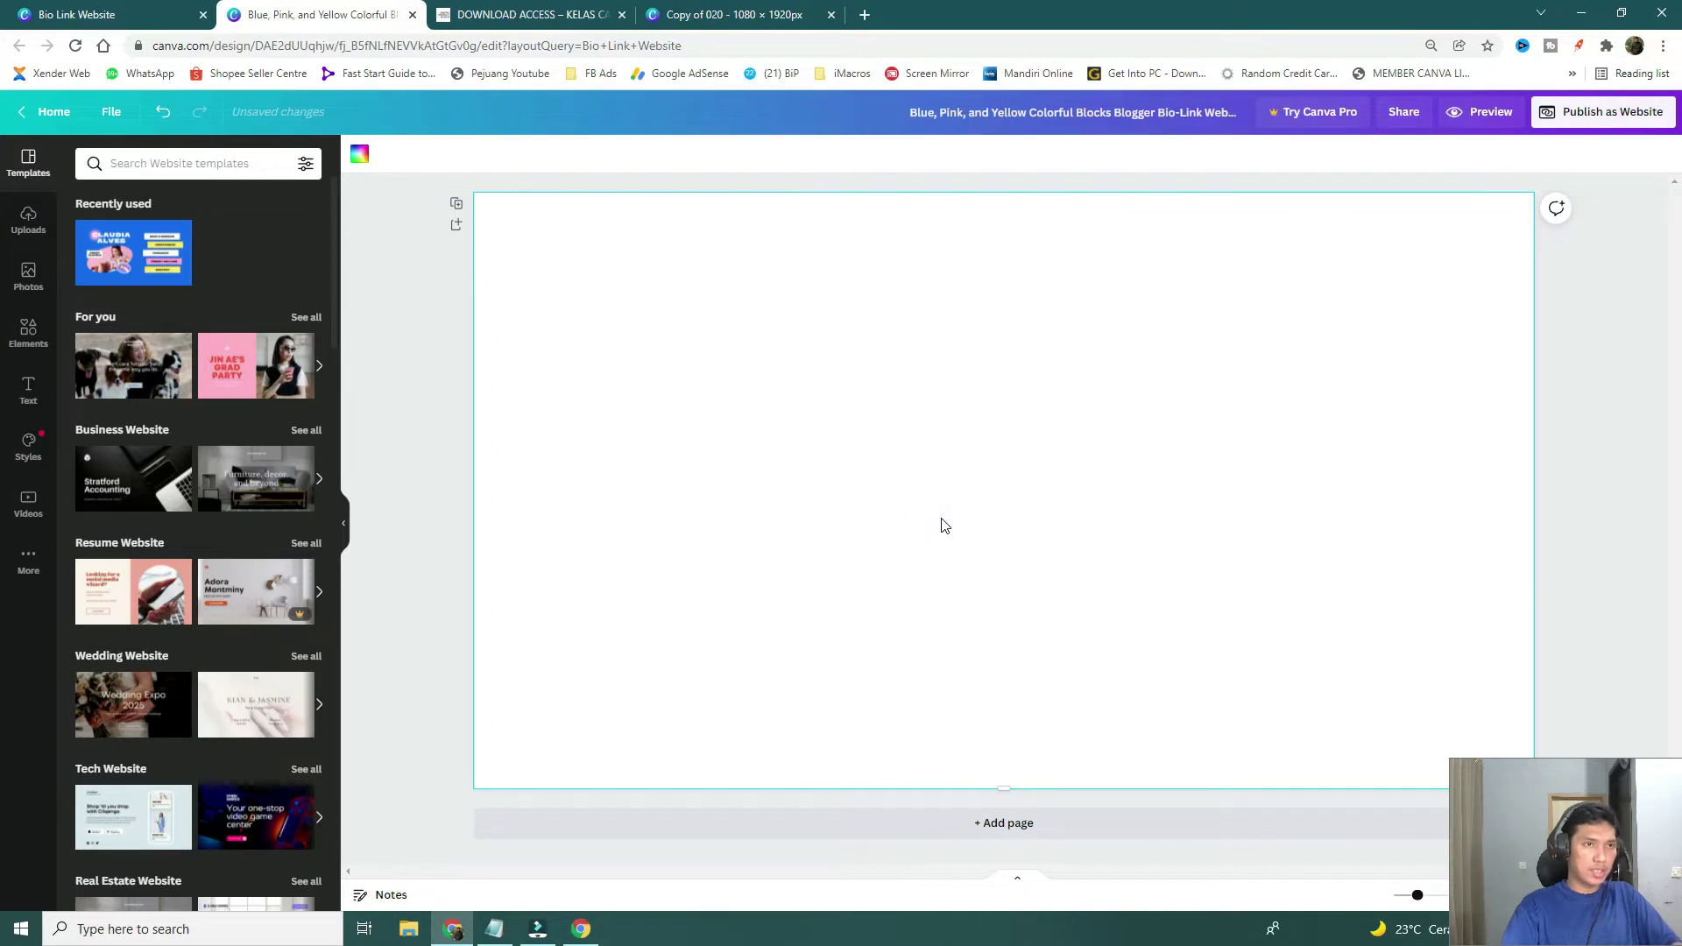
pyautogui.hotkey('ctrl', 'z')
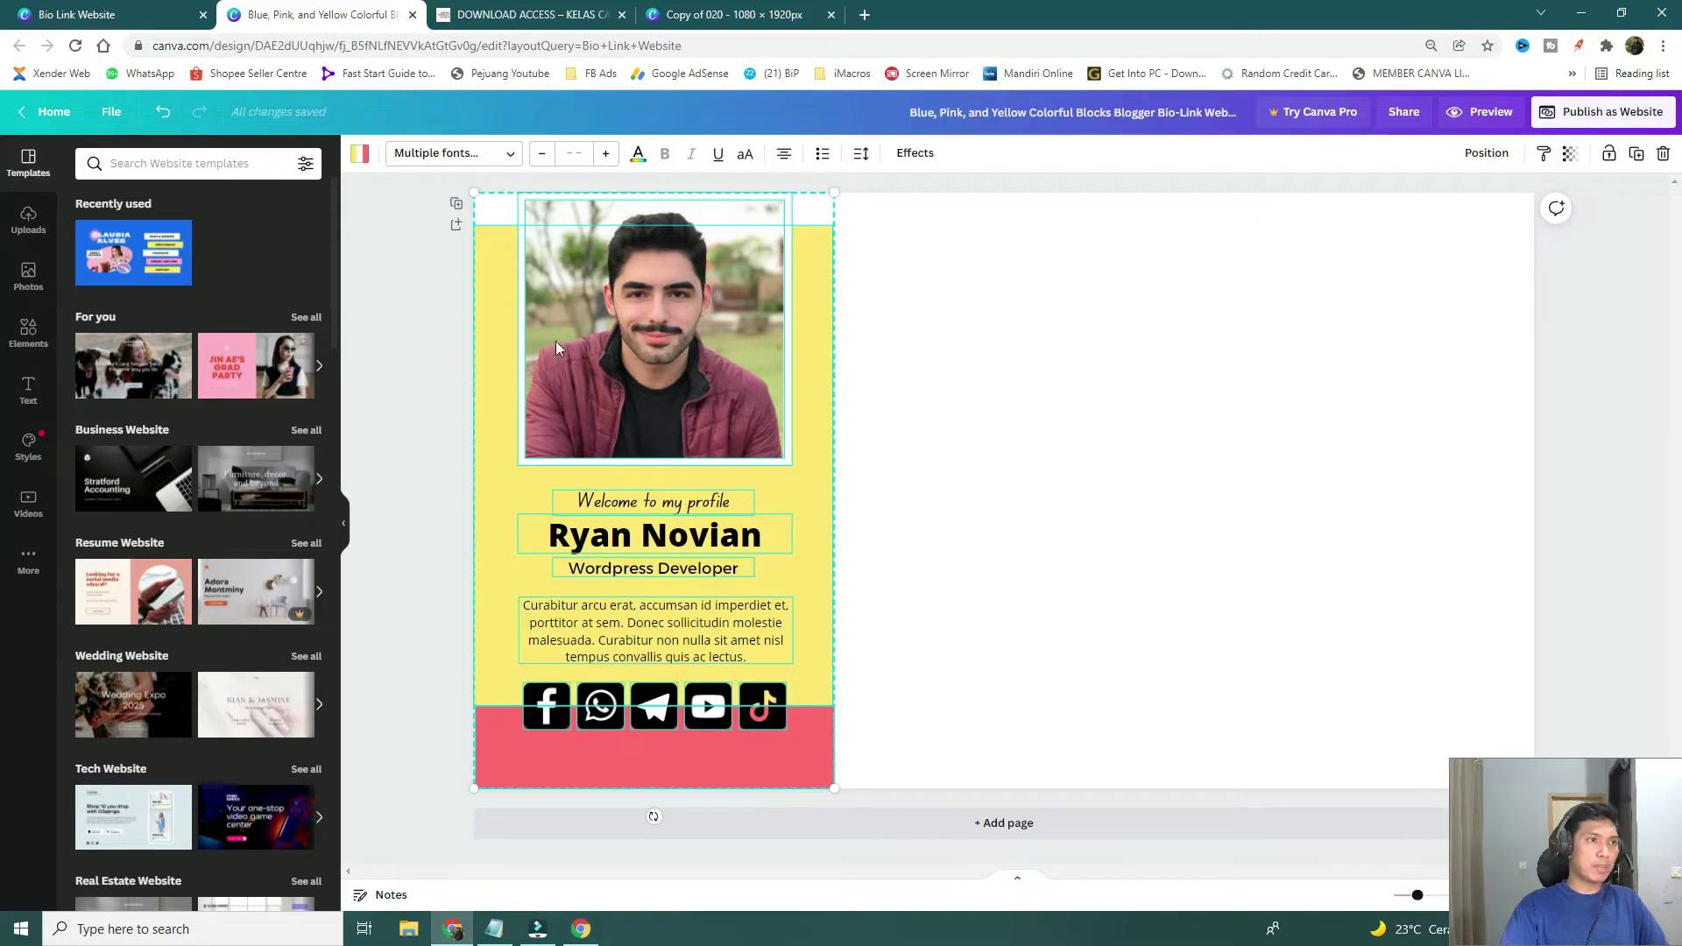
# Add two blank pages below the biolink page of the website design.
pyautogui.click(456, 230)
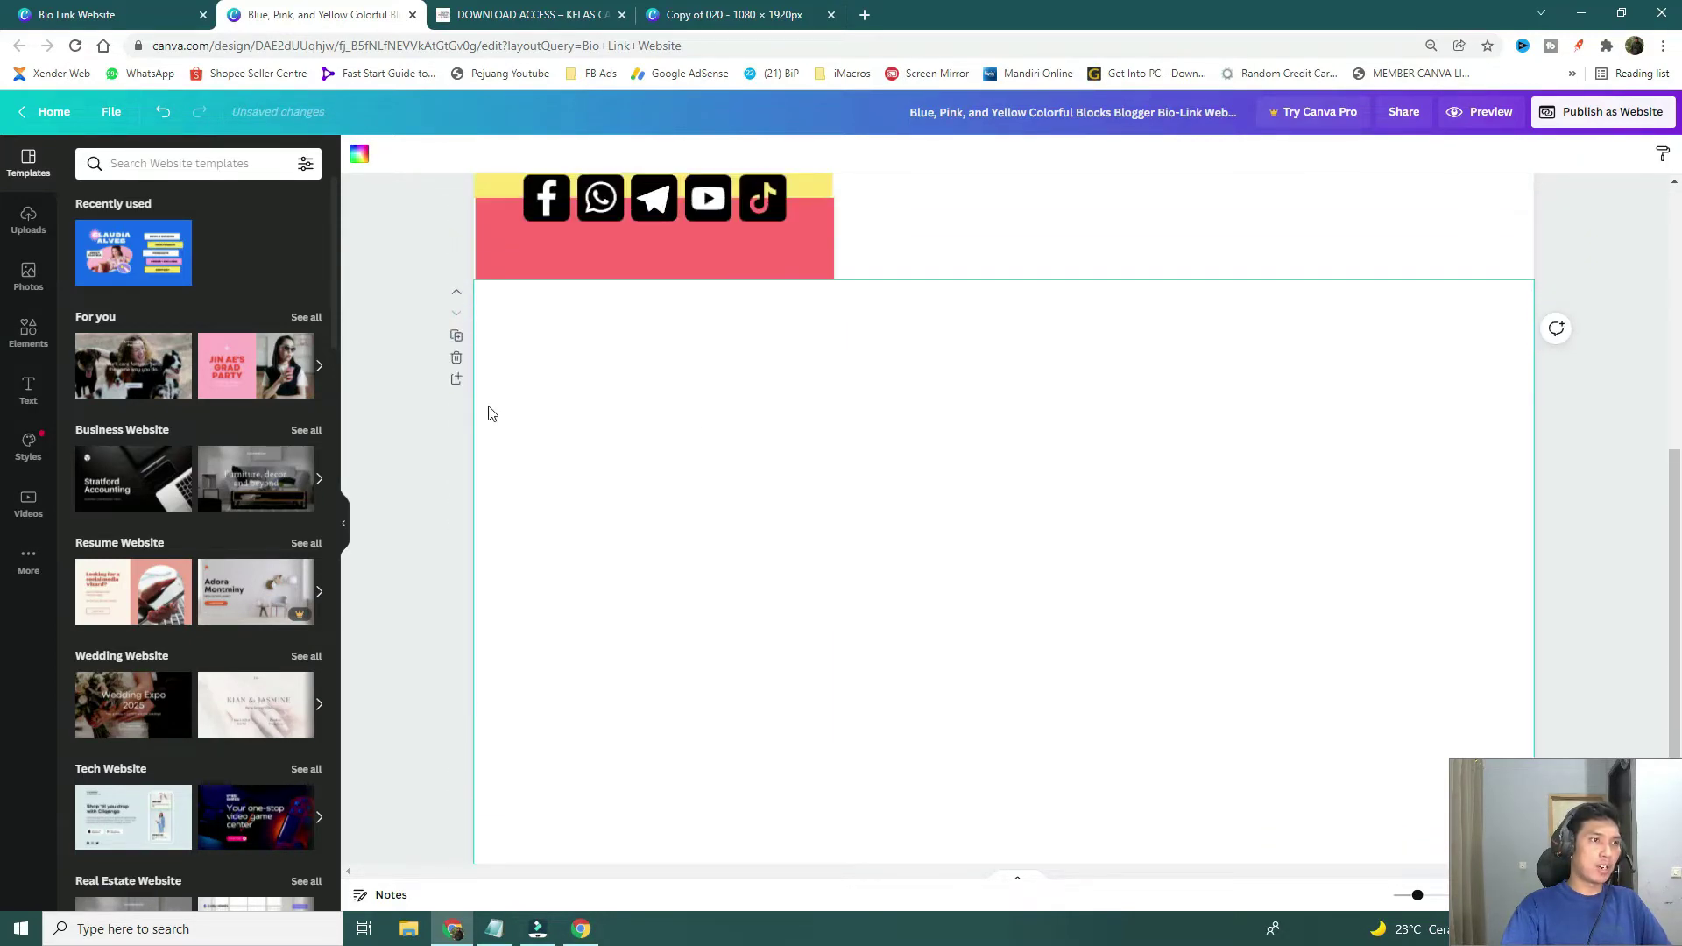
pyautogui.click(454, 384)
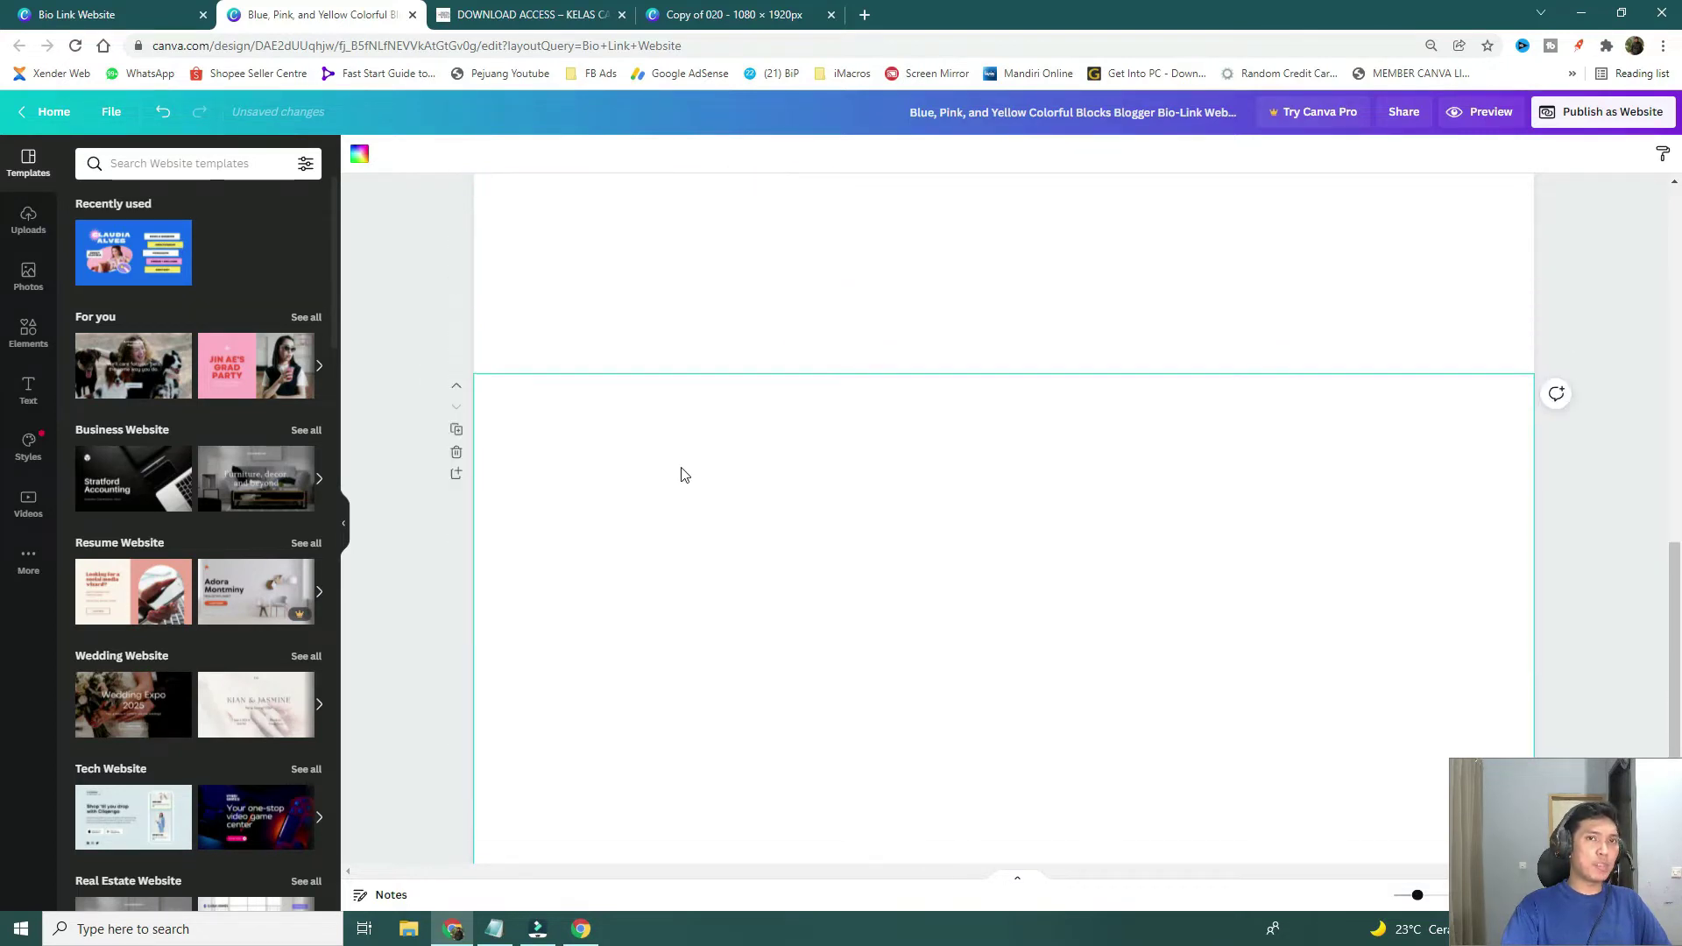
pyautogui.scroll(5, 682, 474)
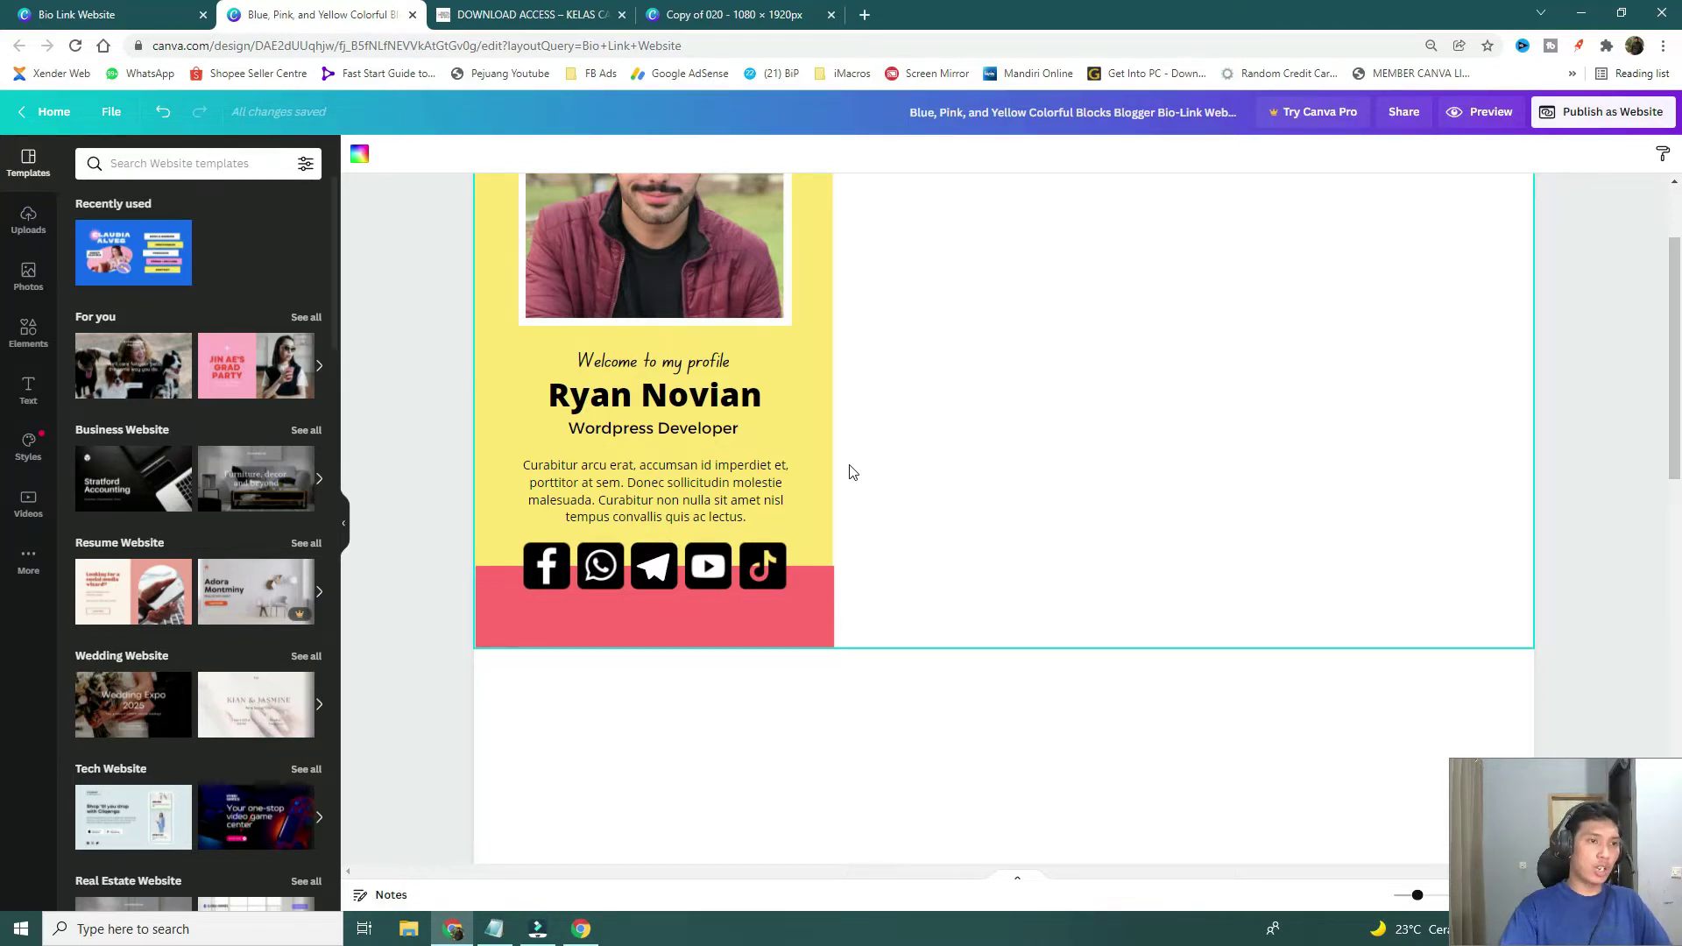
pyautogui.scroll(-5, 873, 465)
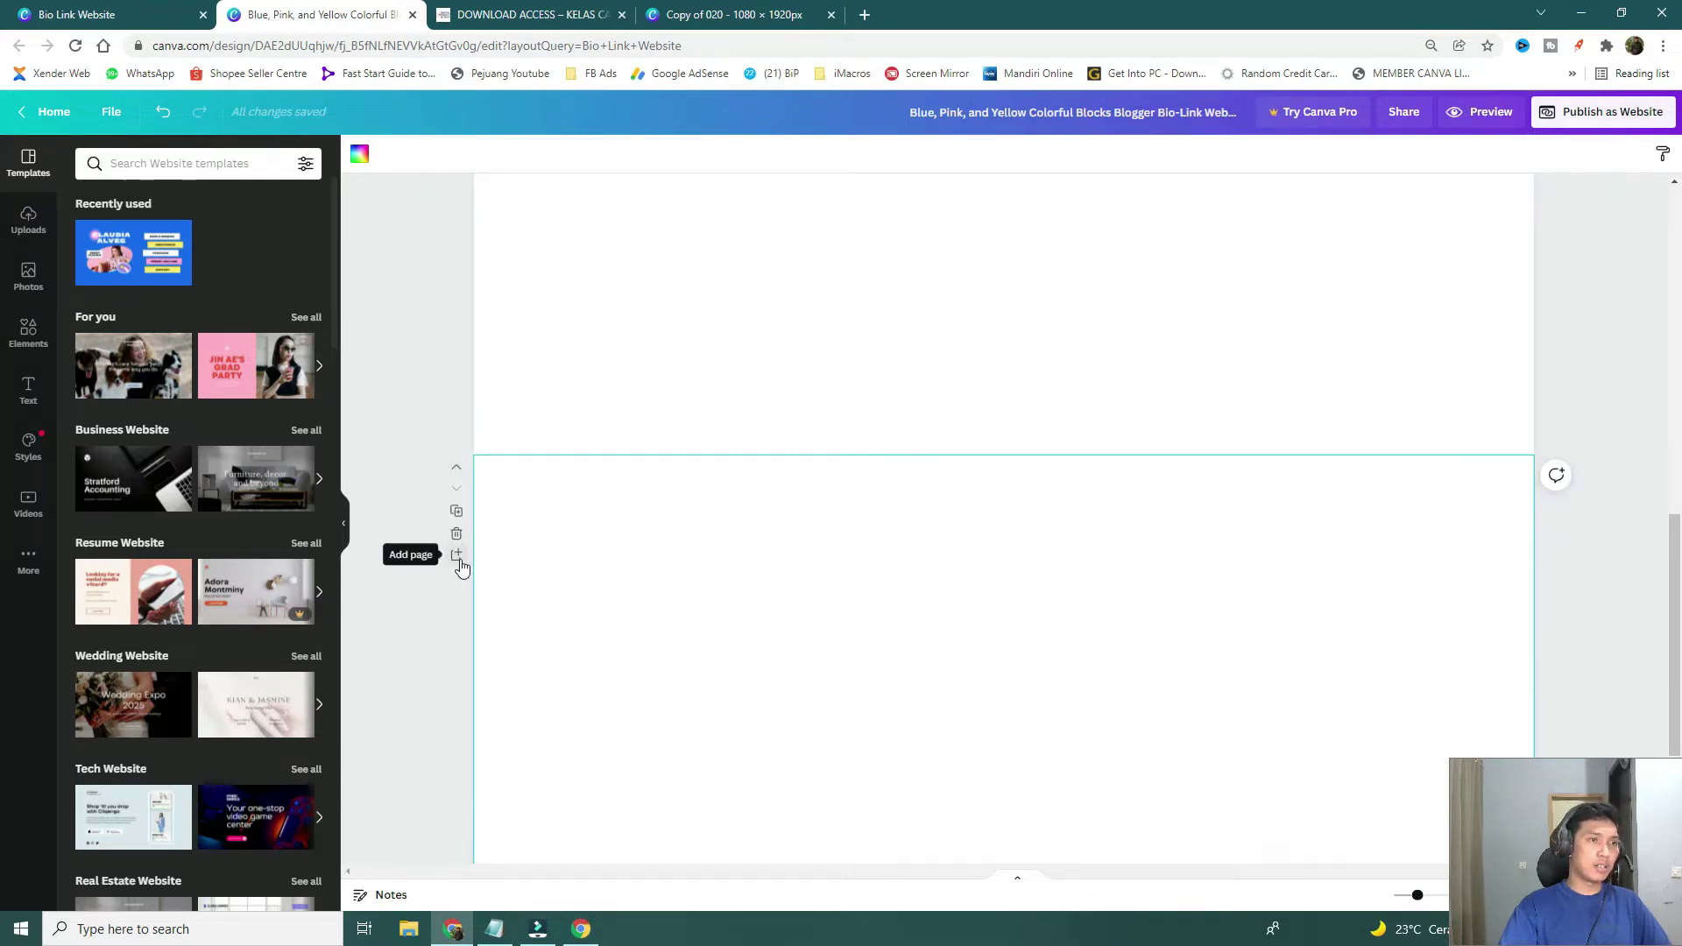
# Select all the pasted biolink elements on the first page and enlarge them slightly together.
pyautogui.scroll(5, 833, 578)
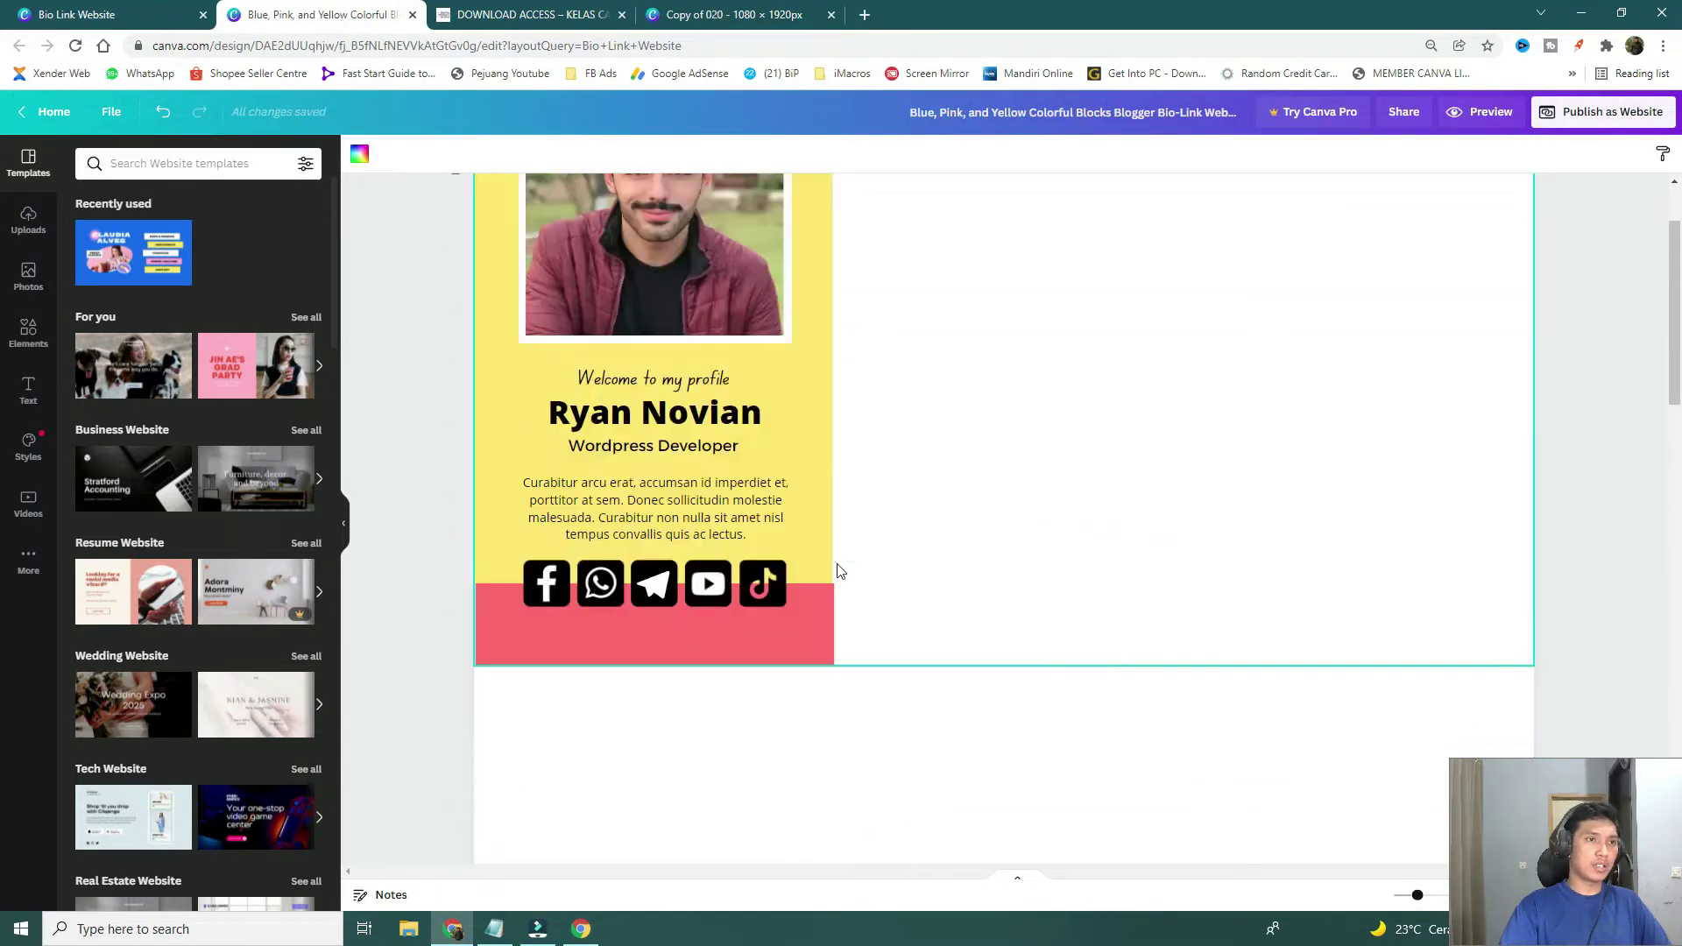
pyautogui.scroll(1, 648, 465)
pyautogui.moveTo(415, 182); pyautogui.dragTo(1003, 867)
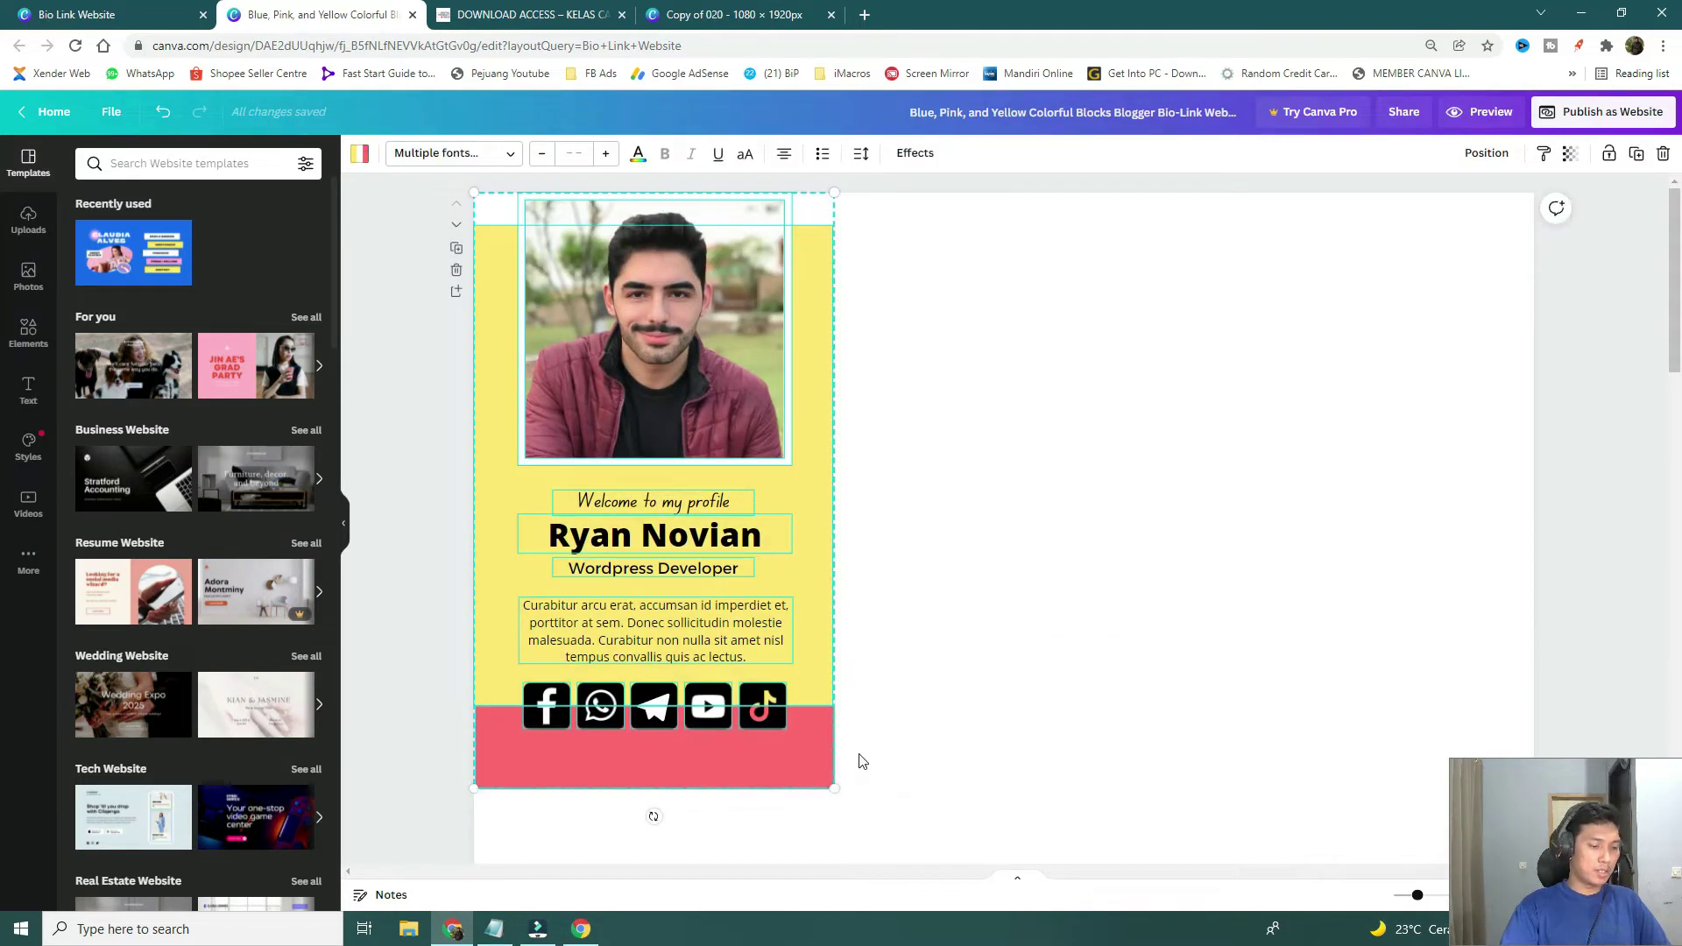
pyautogui.moveTo(833, 790); pyautogui.dragTo(876, 798)
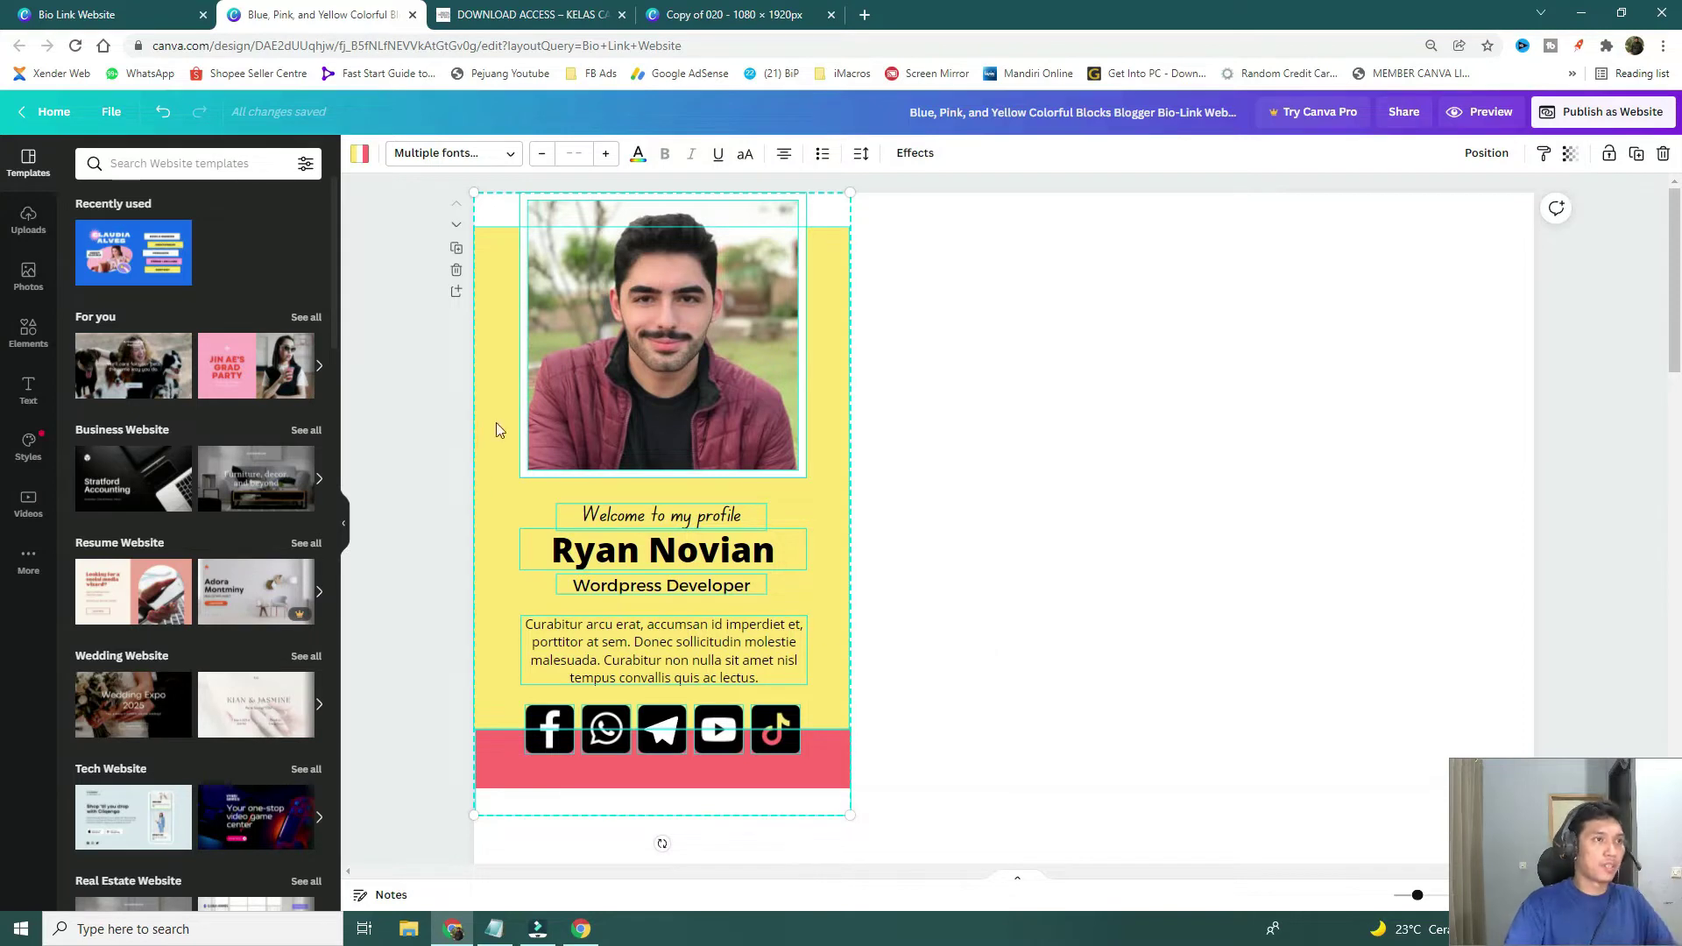
# Set the first page's background to the yellow #FFE66D sampled from the biolink card.
pyautogui.click(1051, 408)
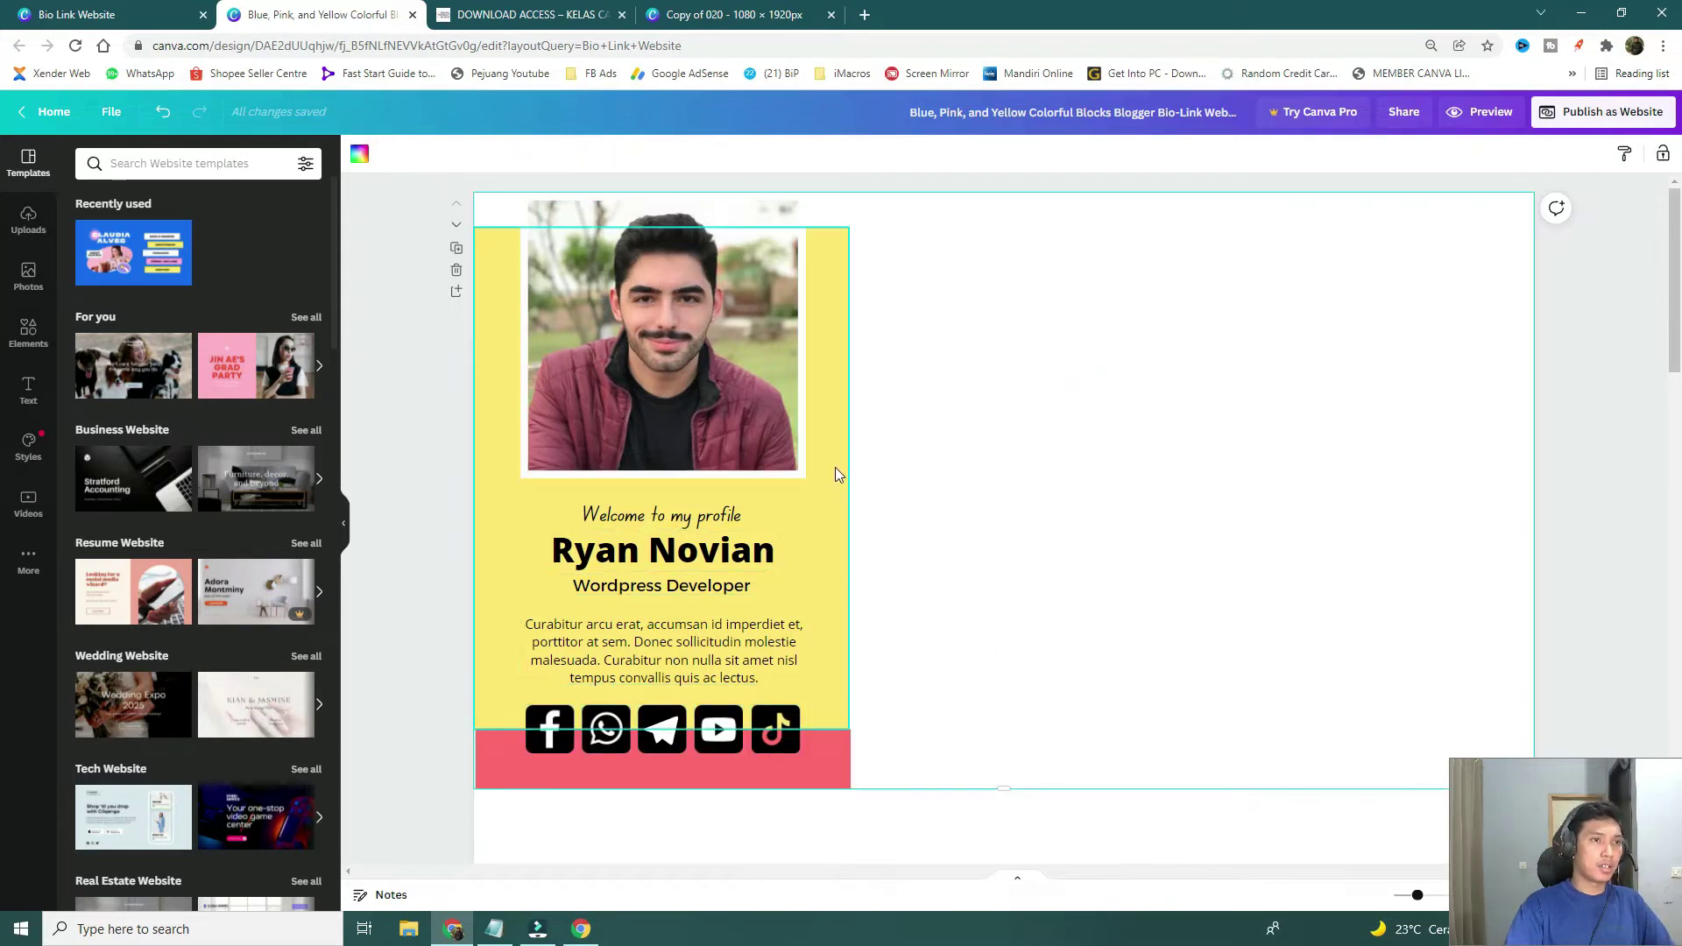
pyautogui.click(359, 155)
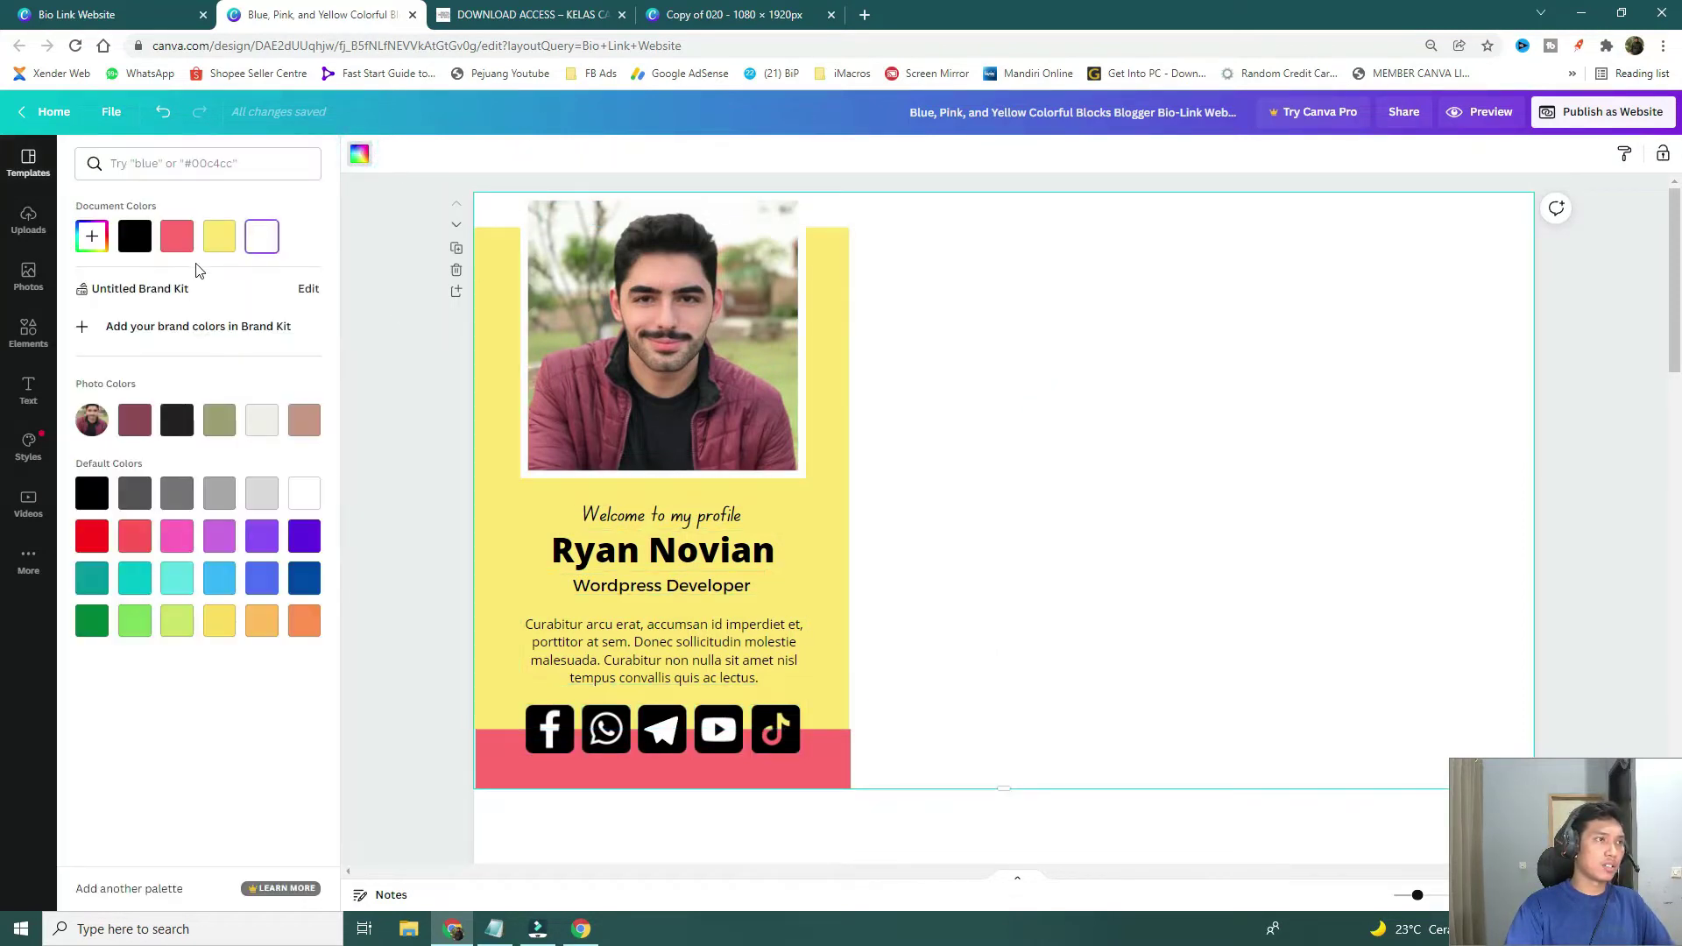
pyautogui.click(95, 248)
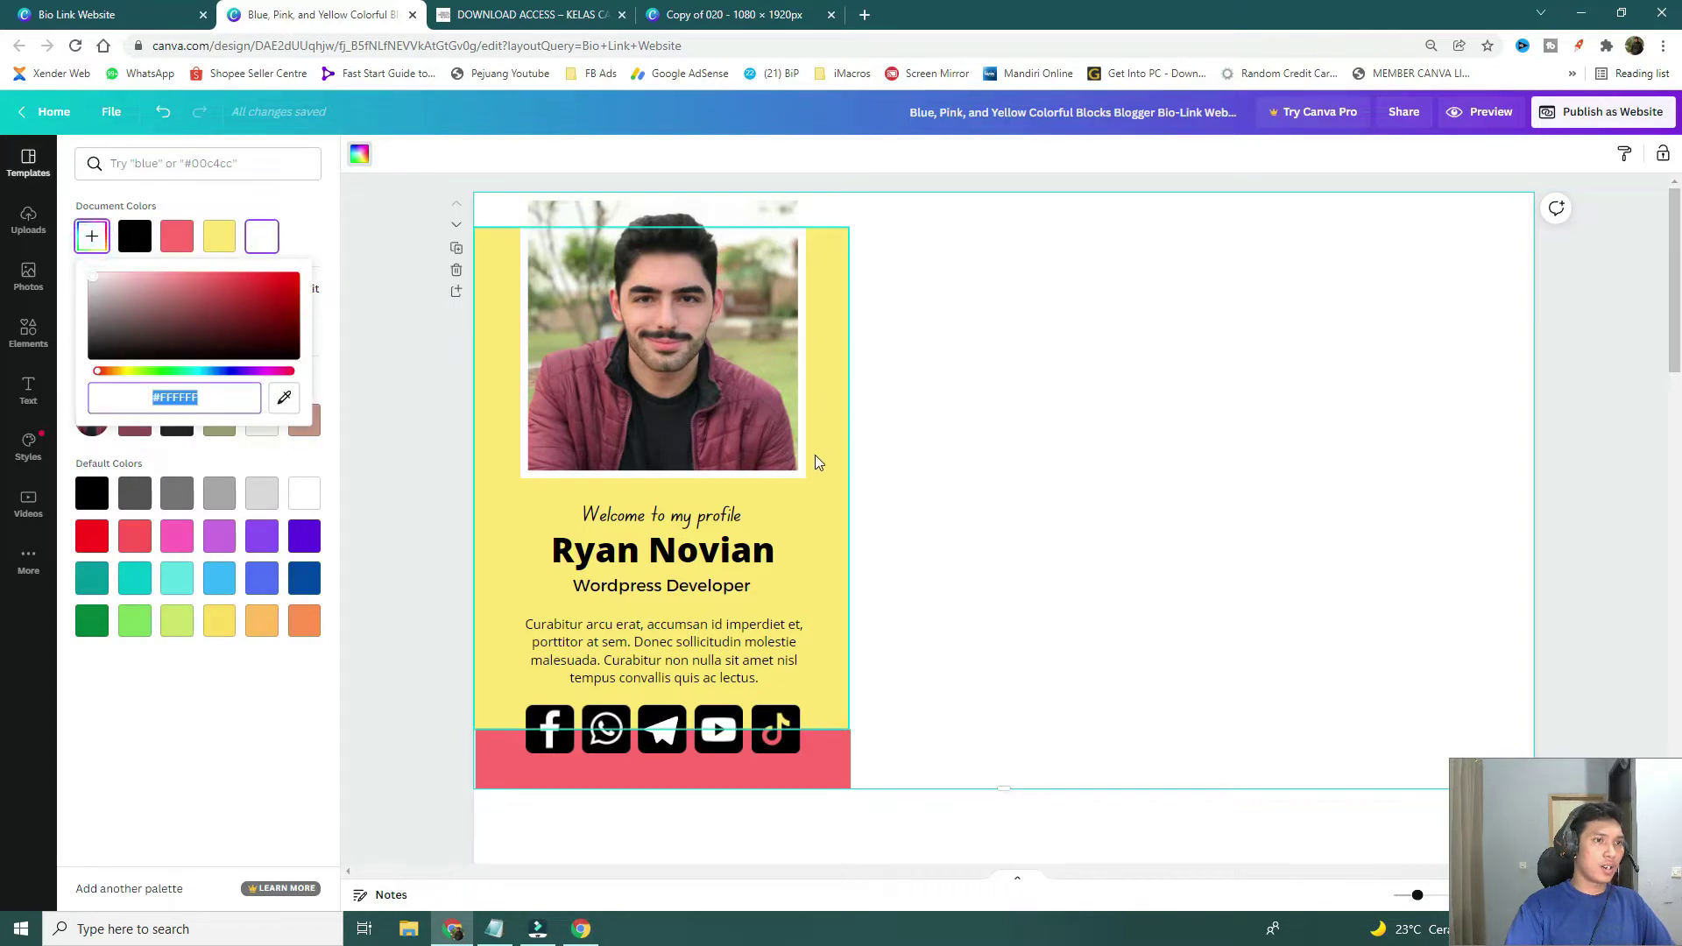
pyautogui.click(283, 400)
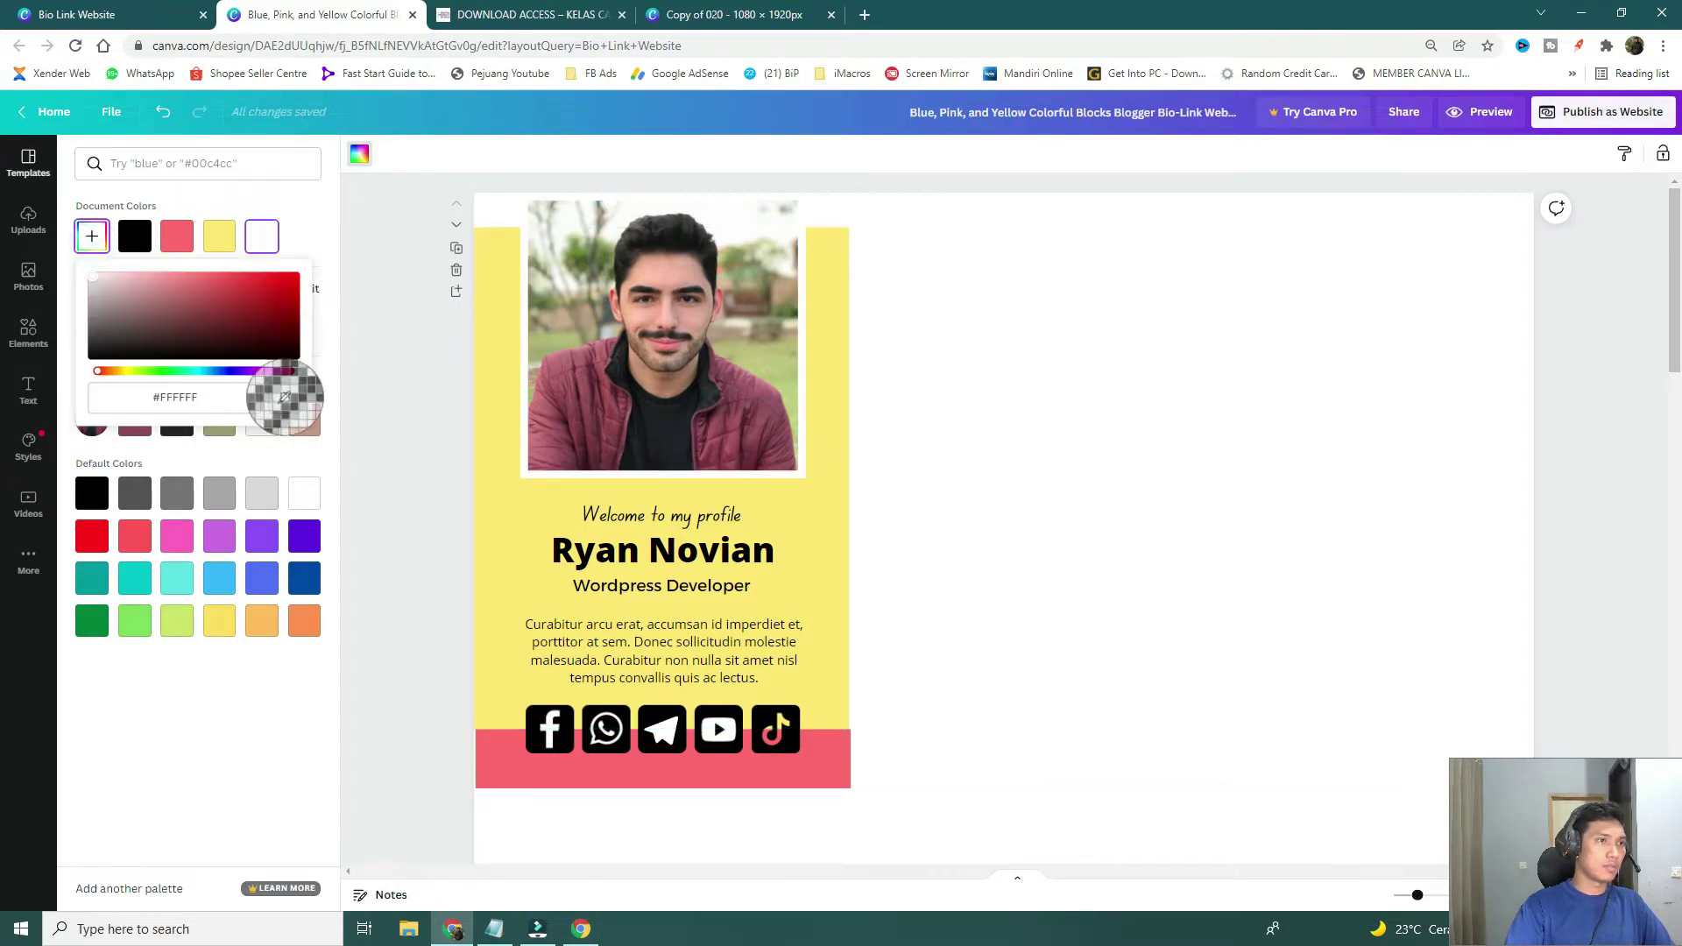
pyautogui.click(821, 519)
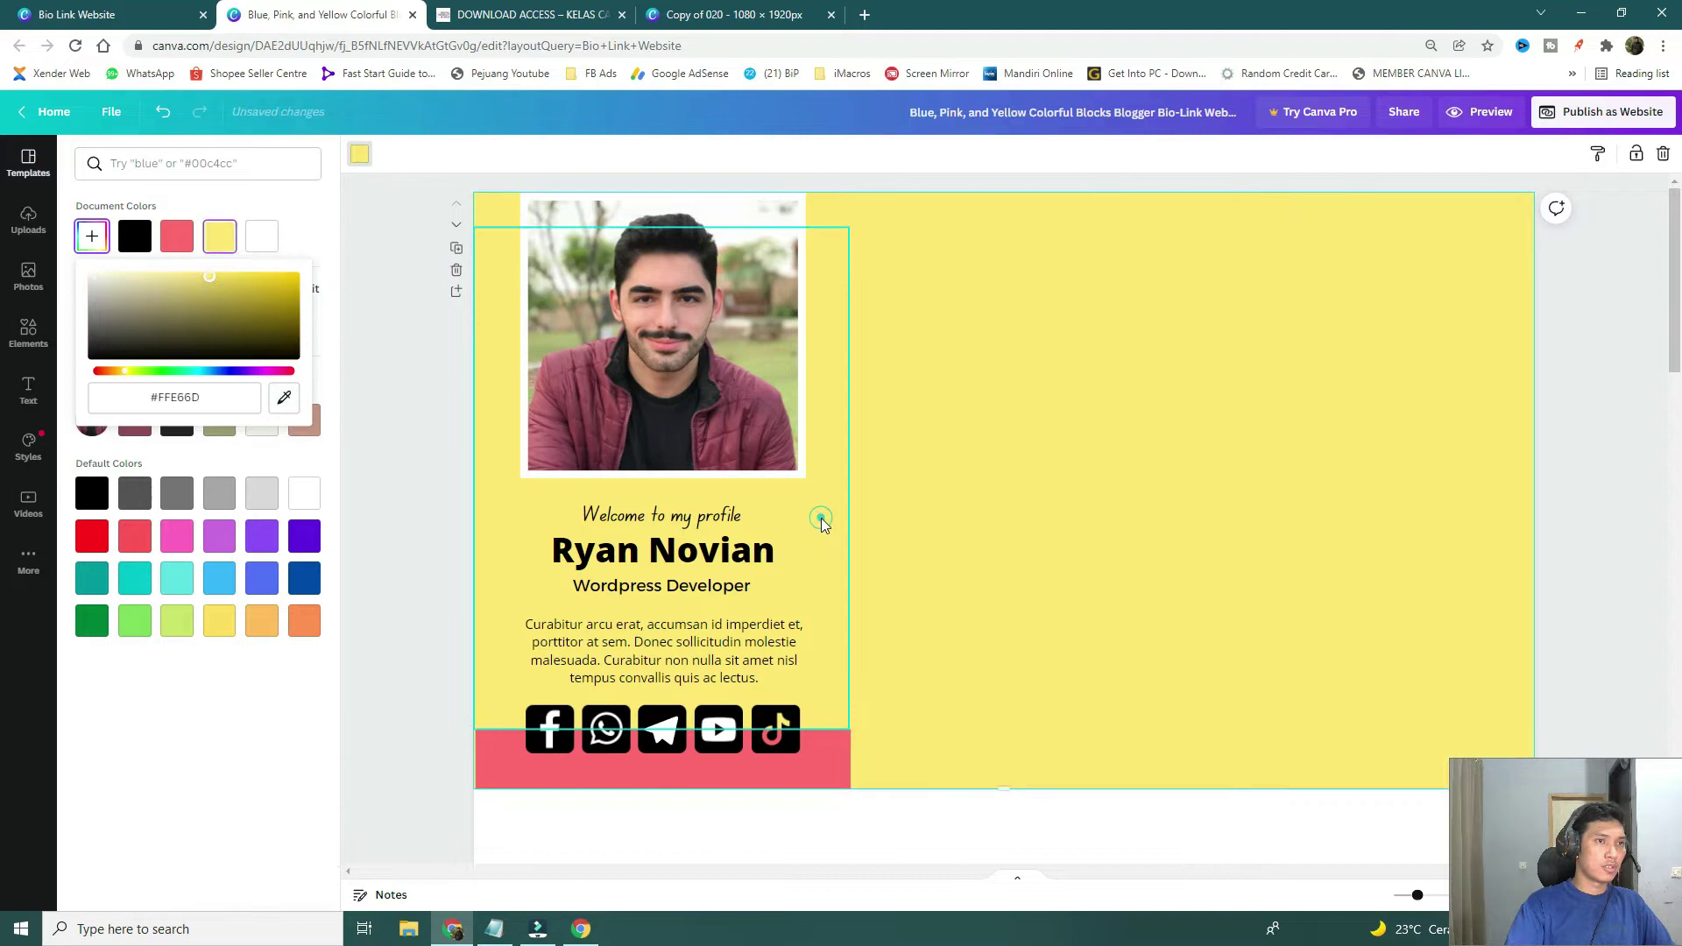
# Move the profile photo with its white frame to the top centre of the first page.
pyautogui.click(1128, 462)
pyautogui.moveTo(709, 339); pyautogui.dragTo(1041, 339)
pyautogui.click(712, 358)
pyautogui.moveTo(711, 357); pyautogui.dragTo(1021, 353)
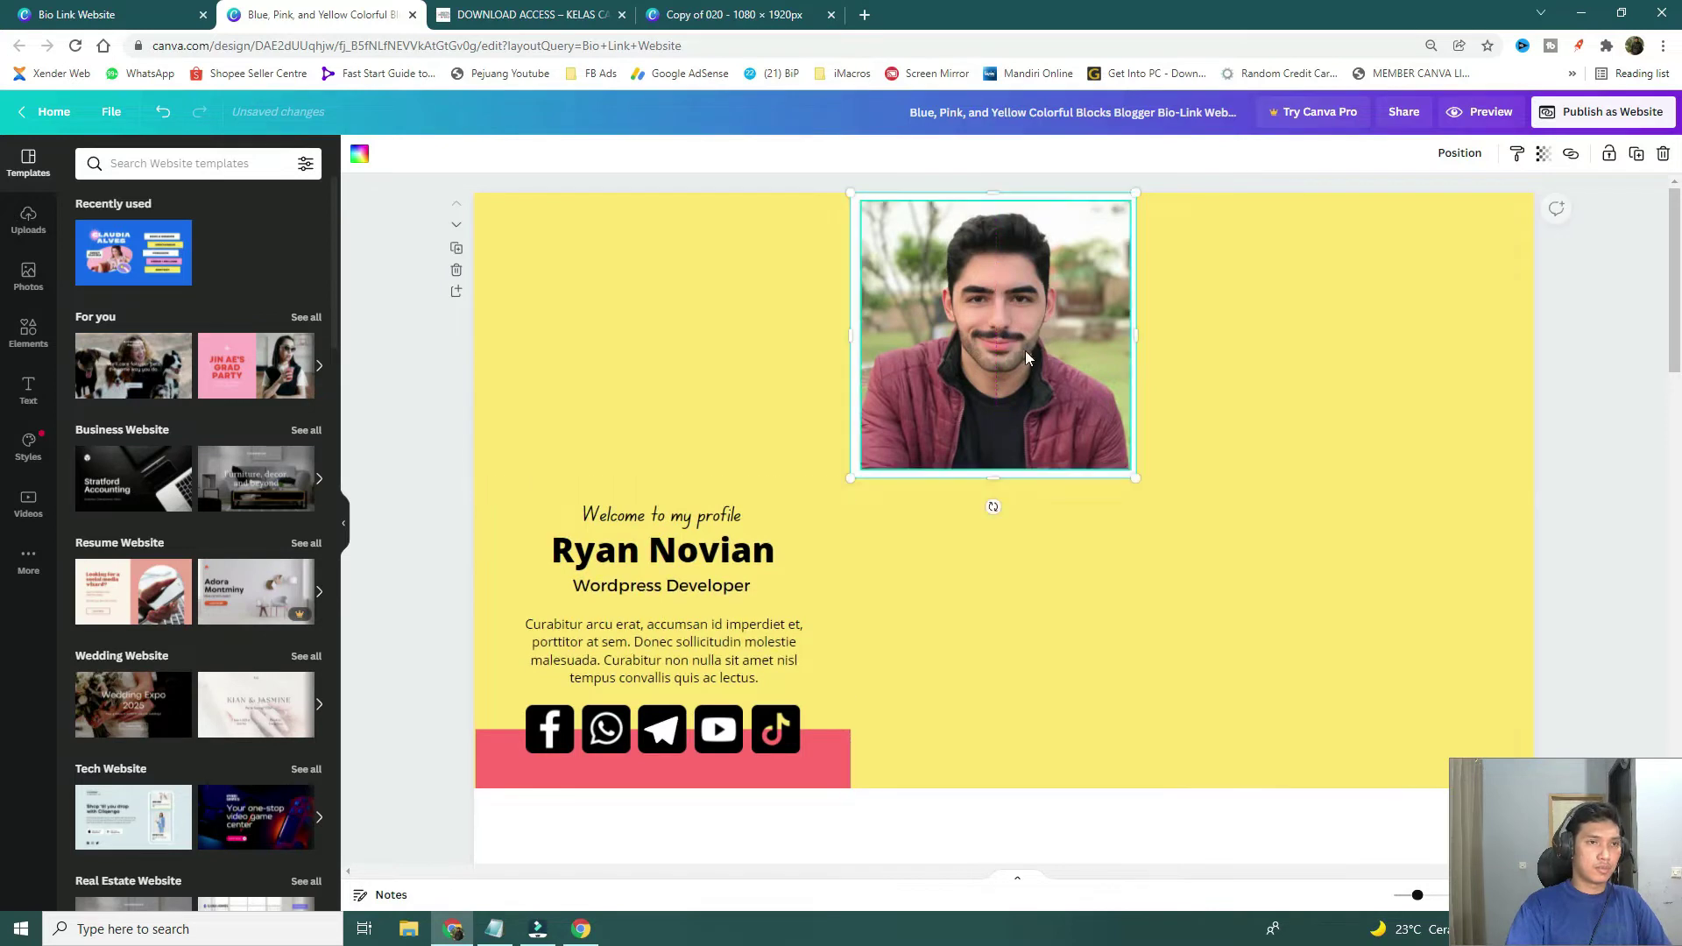
# Slide the yellow rectangle off the first page and move the heading texts and description paragraph to the centre below the photo.
pyautogui.click(1194, 342)
pyautogui.moveTo(533, 486); pyautogui.dragTo(188, 462)
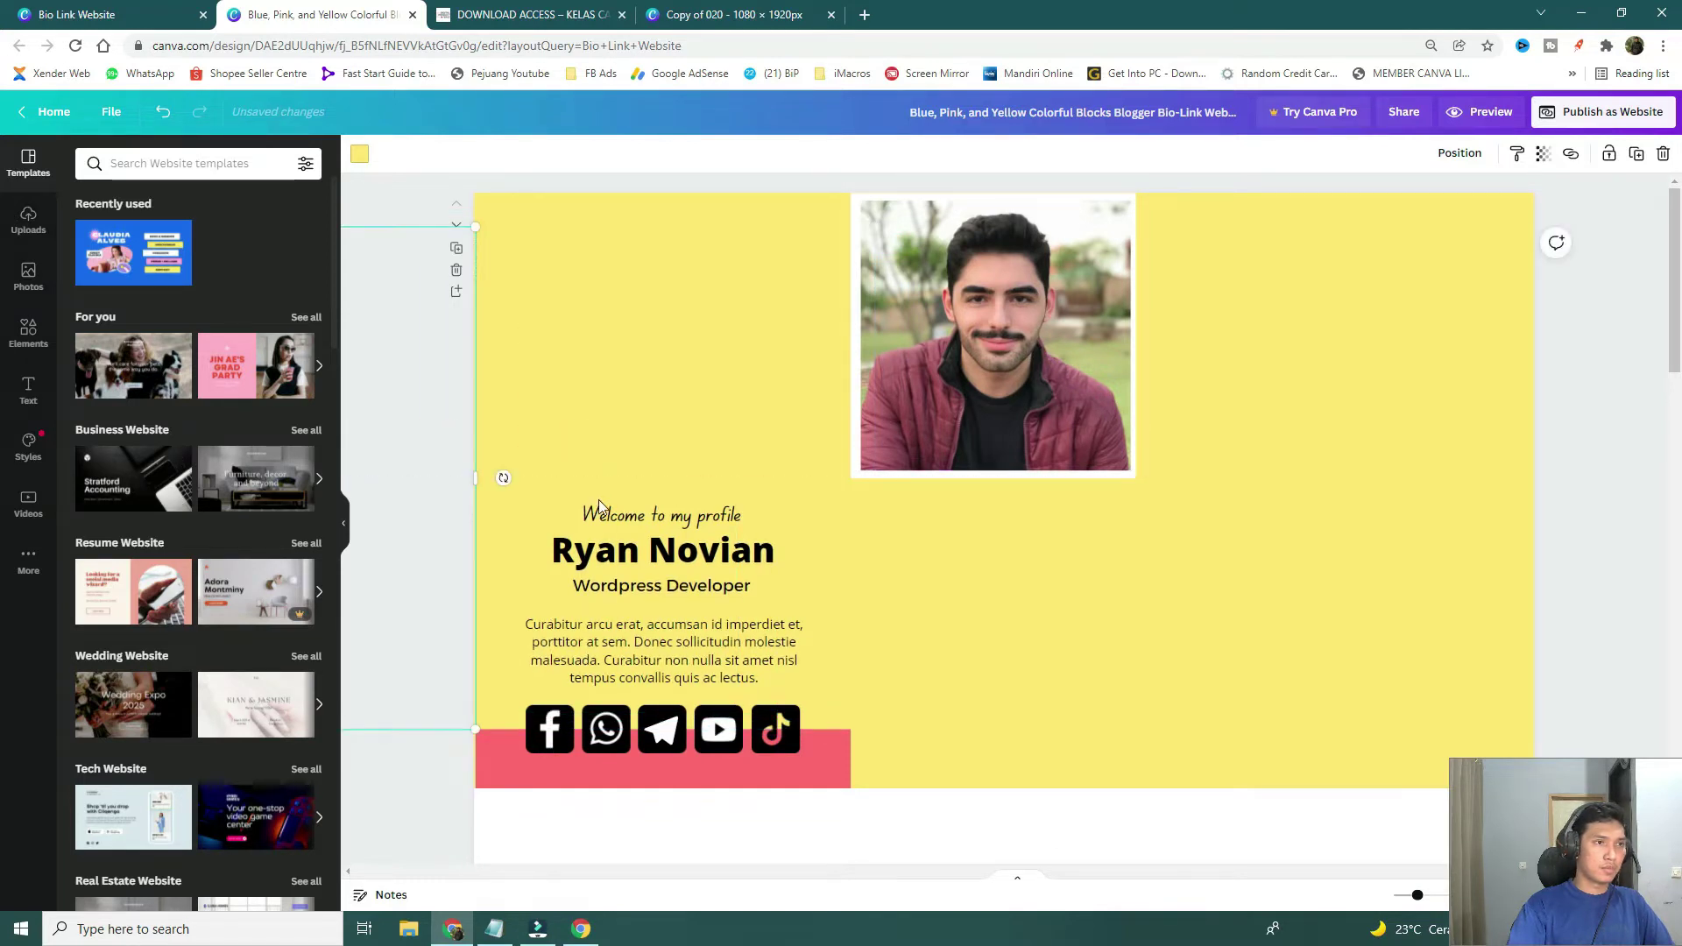
pyautogui.moveTo(526, 469); pyautogui.dragTo(793, 598)
pyautogui.moveTo(686, 554); pyautogui.dragTo(1017, 554)
pyautogui.moveTo(656, 663); pyautogui.dragTo(982, 659)
# Delete the surplus blank pages, keeping only one blank page below the first page.
pyautogui.scroll(-3, 1351, 485)
pyautogui.scroll(-5, 1326, 485)
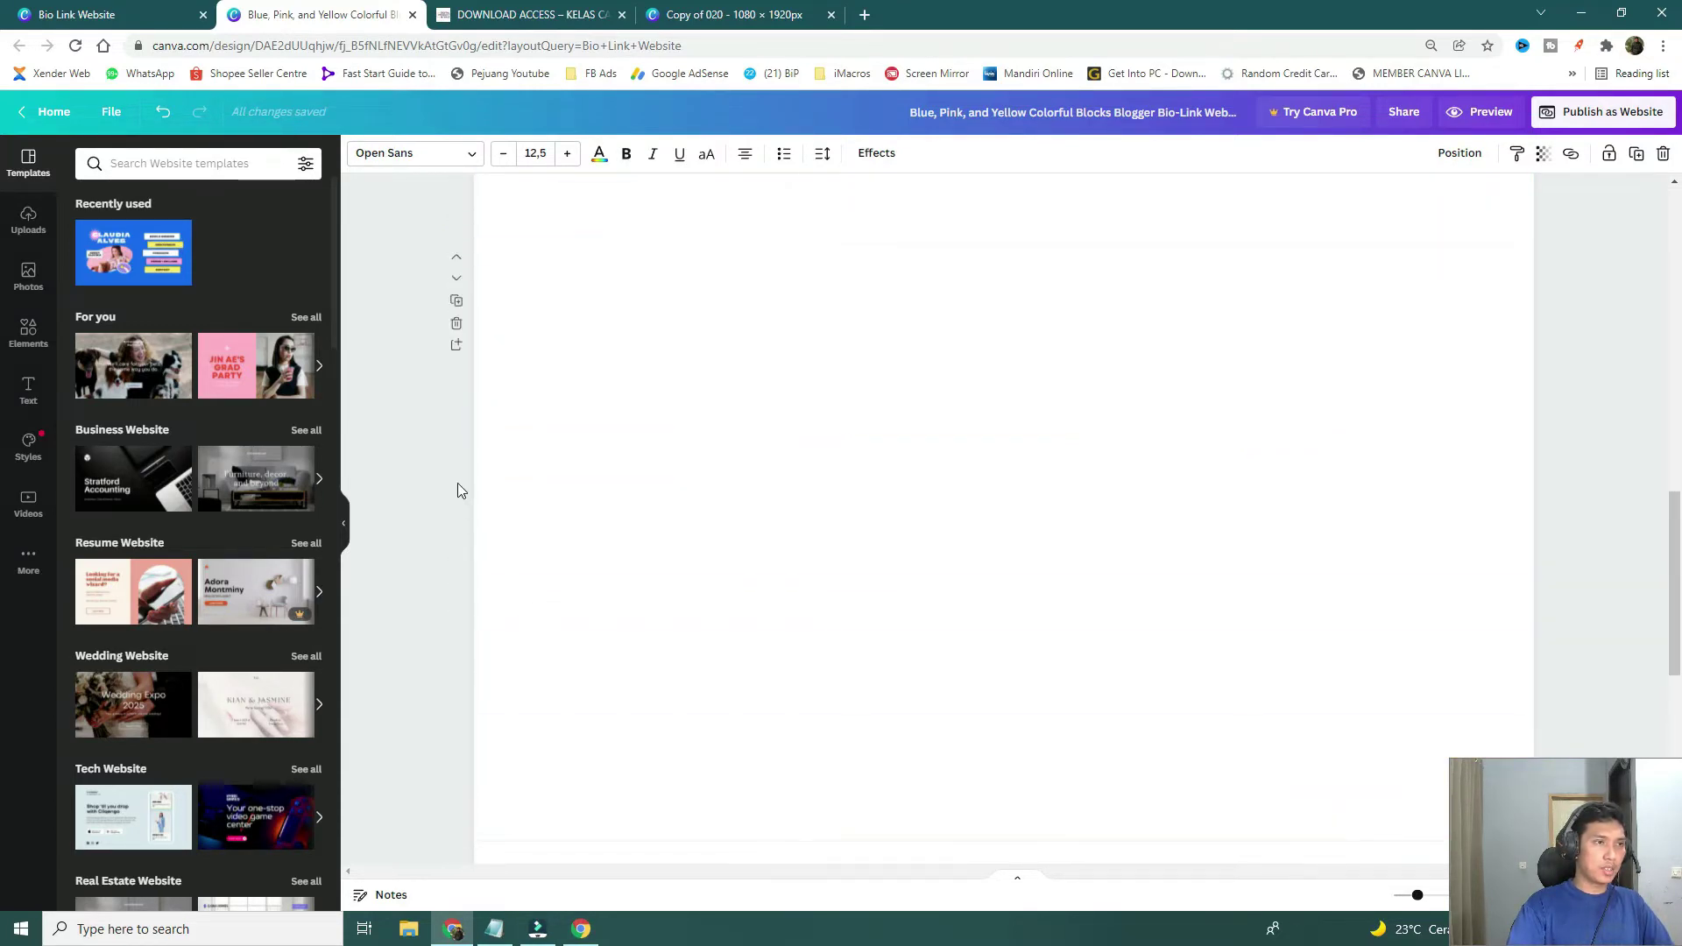
pyautogui.click(457, 325)
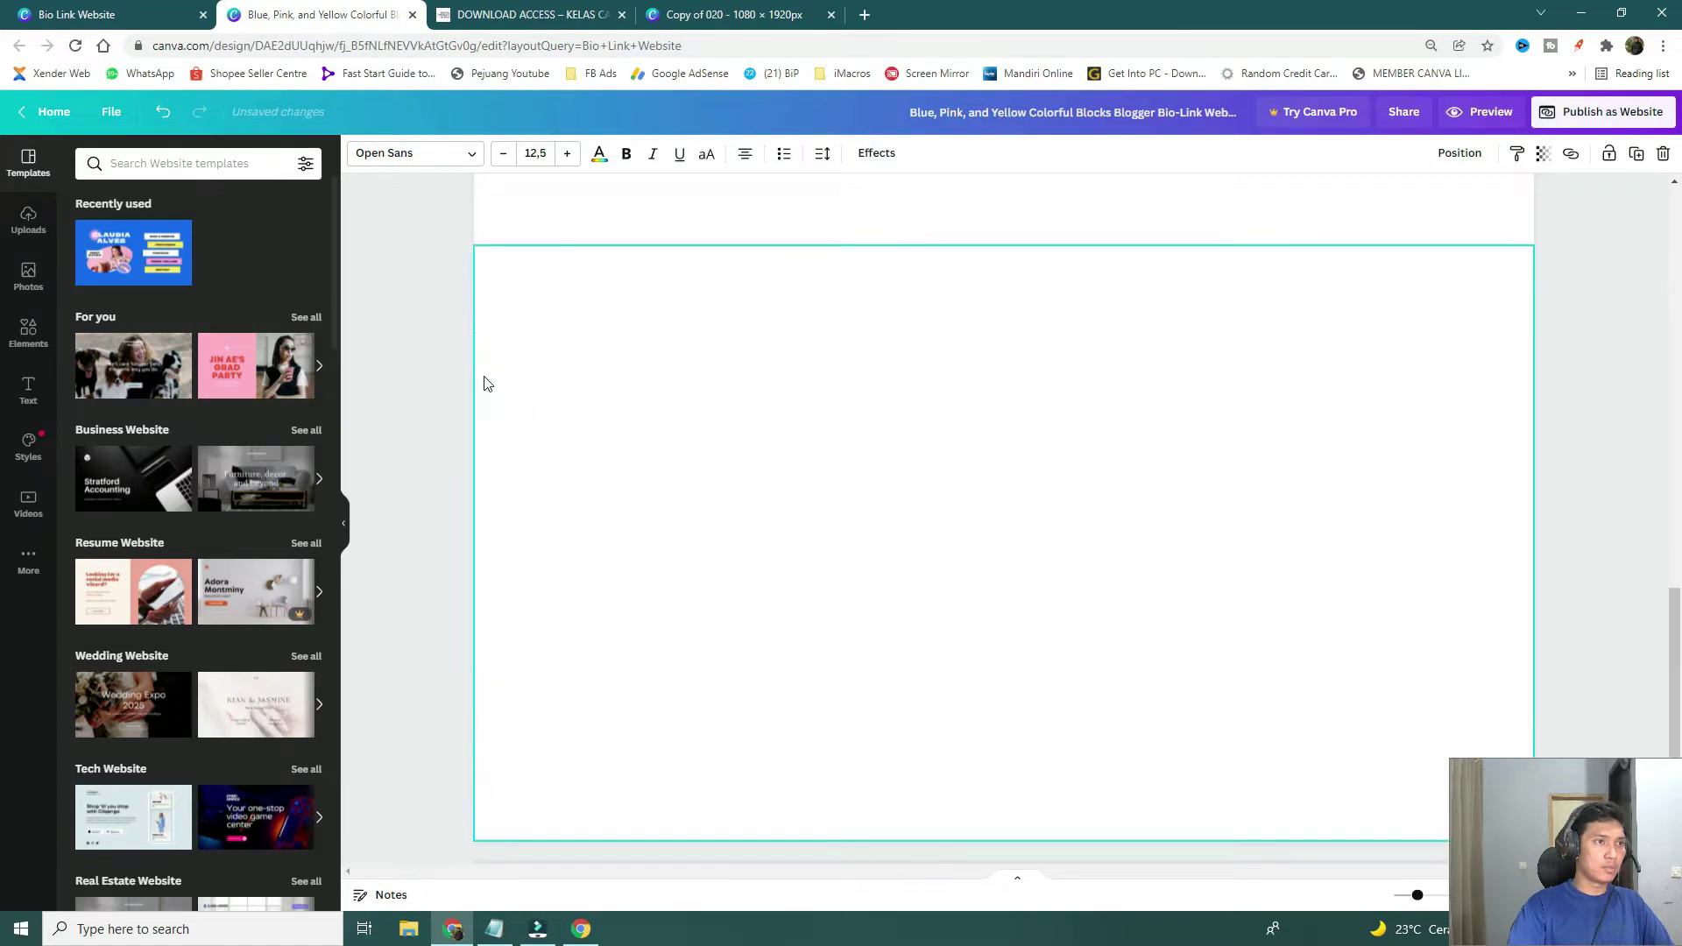
pyautogui.click(455, 502)
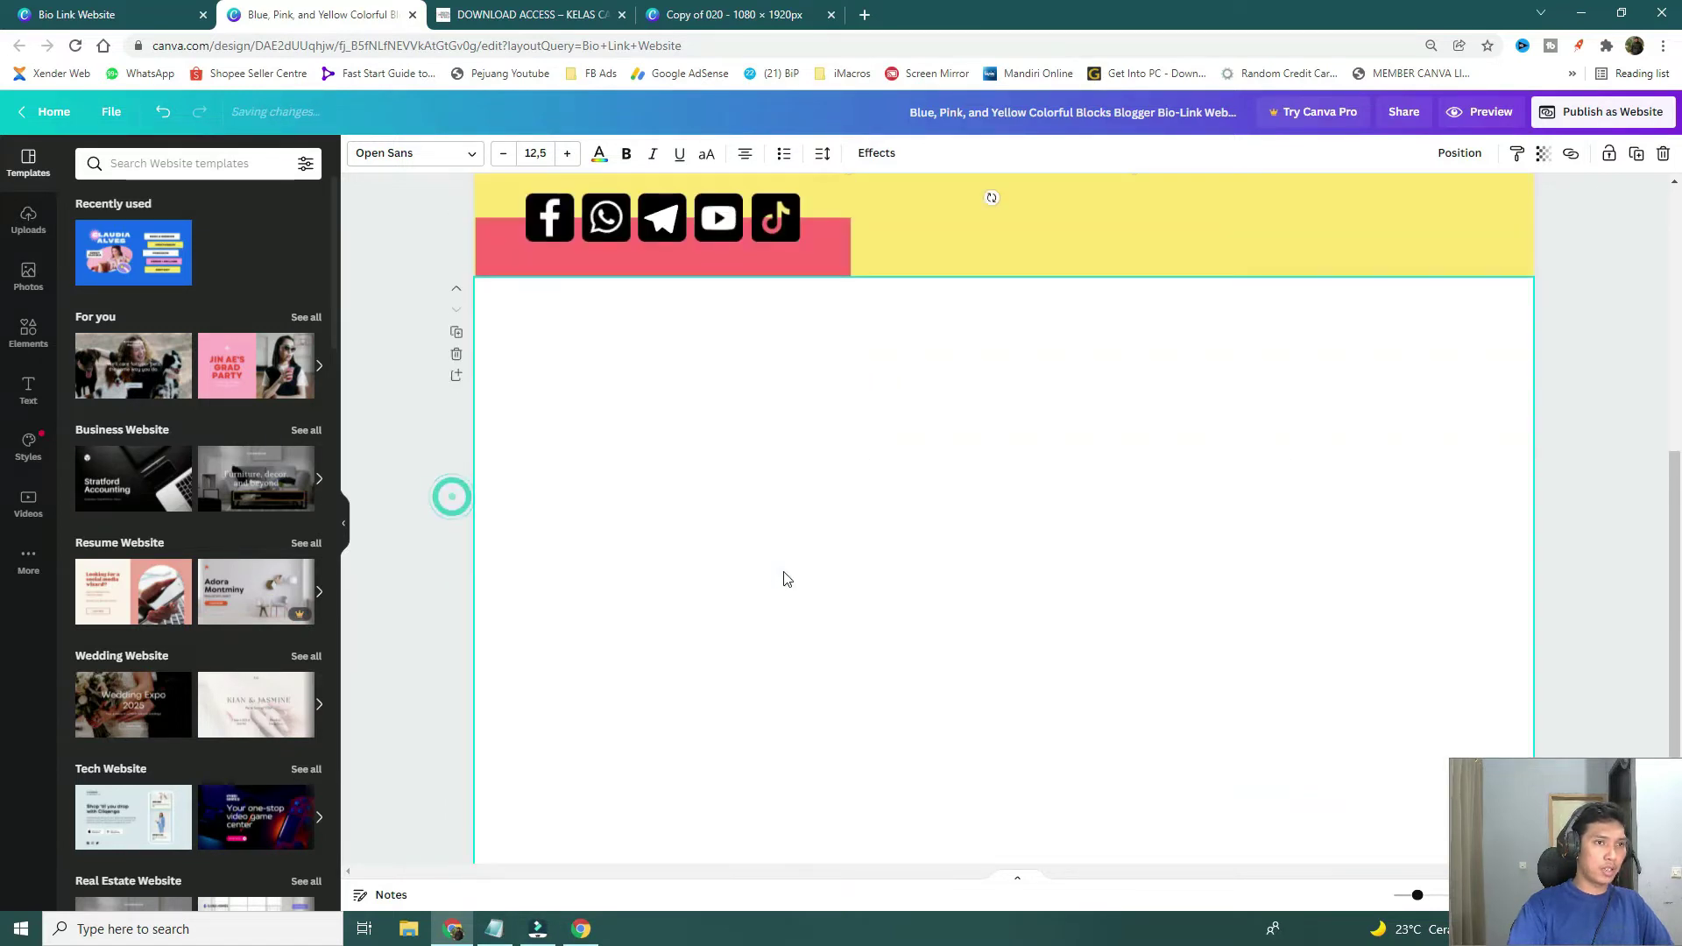
# Move the pink rectangle from the first page to the lower part of the blank second page and stretch it across the full page width.
pyautogui.scroll(-2, 722, 477)
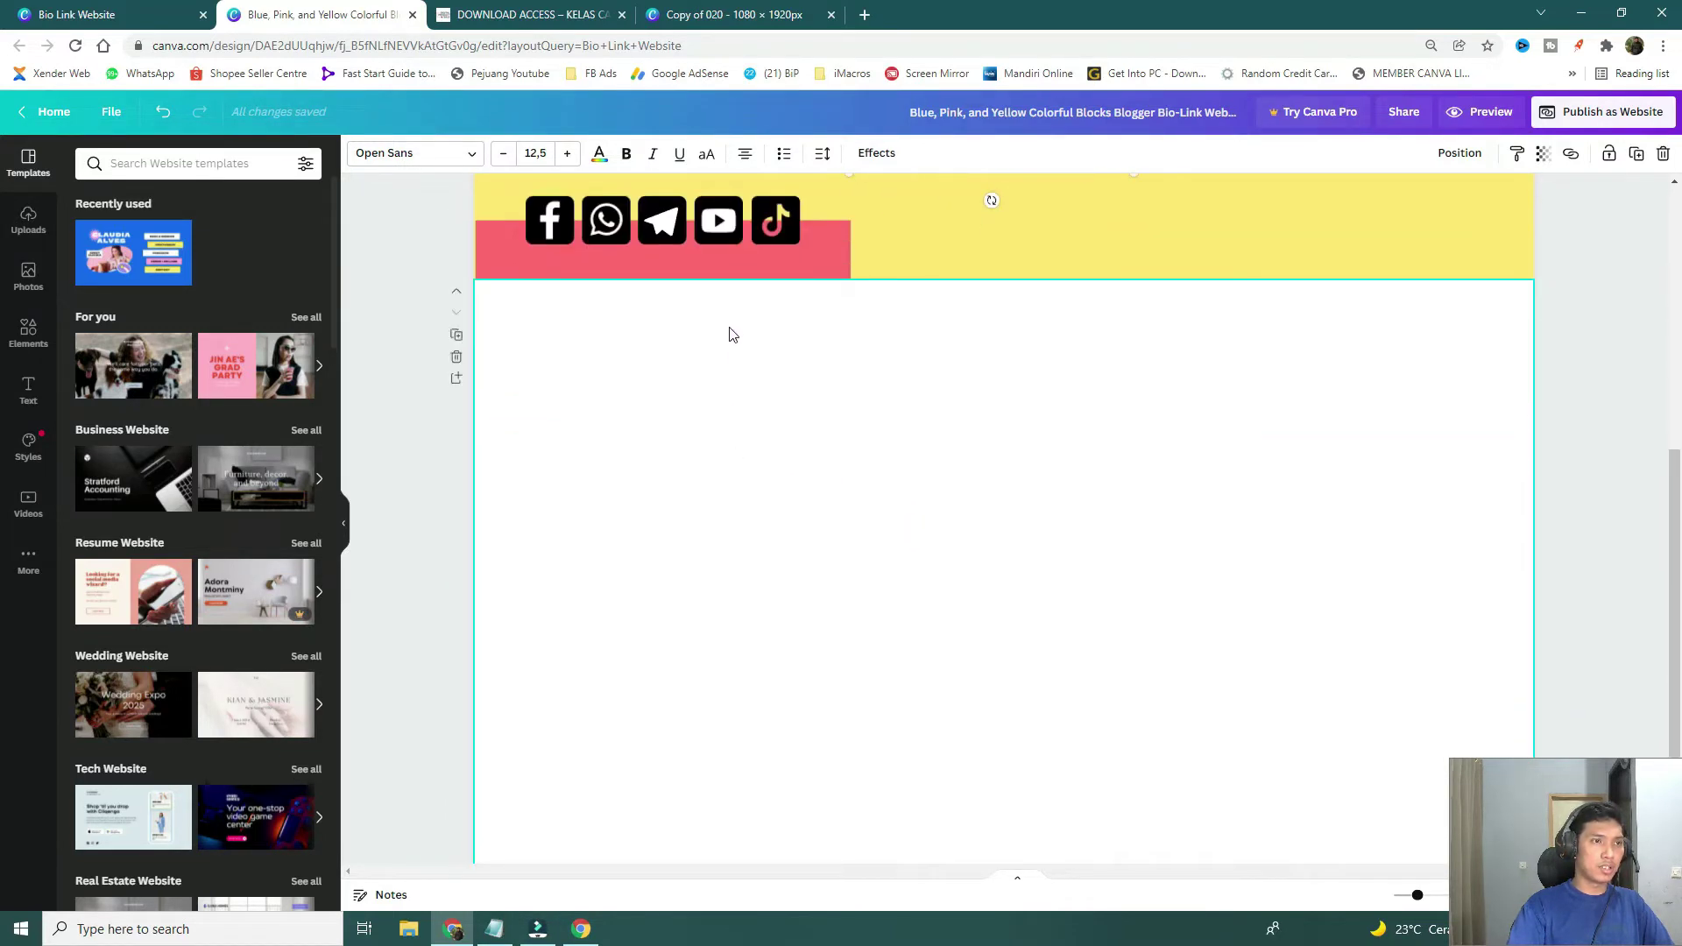
pyautogui.click(675, 285)
pyautogui.moveTo(689, 306); pyautogui.dragTo(675, 815)
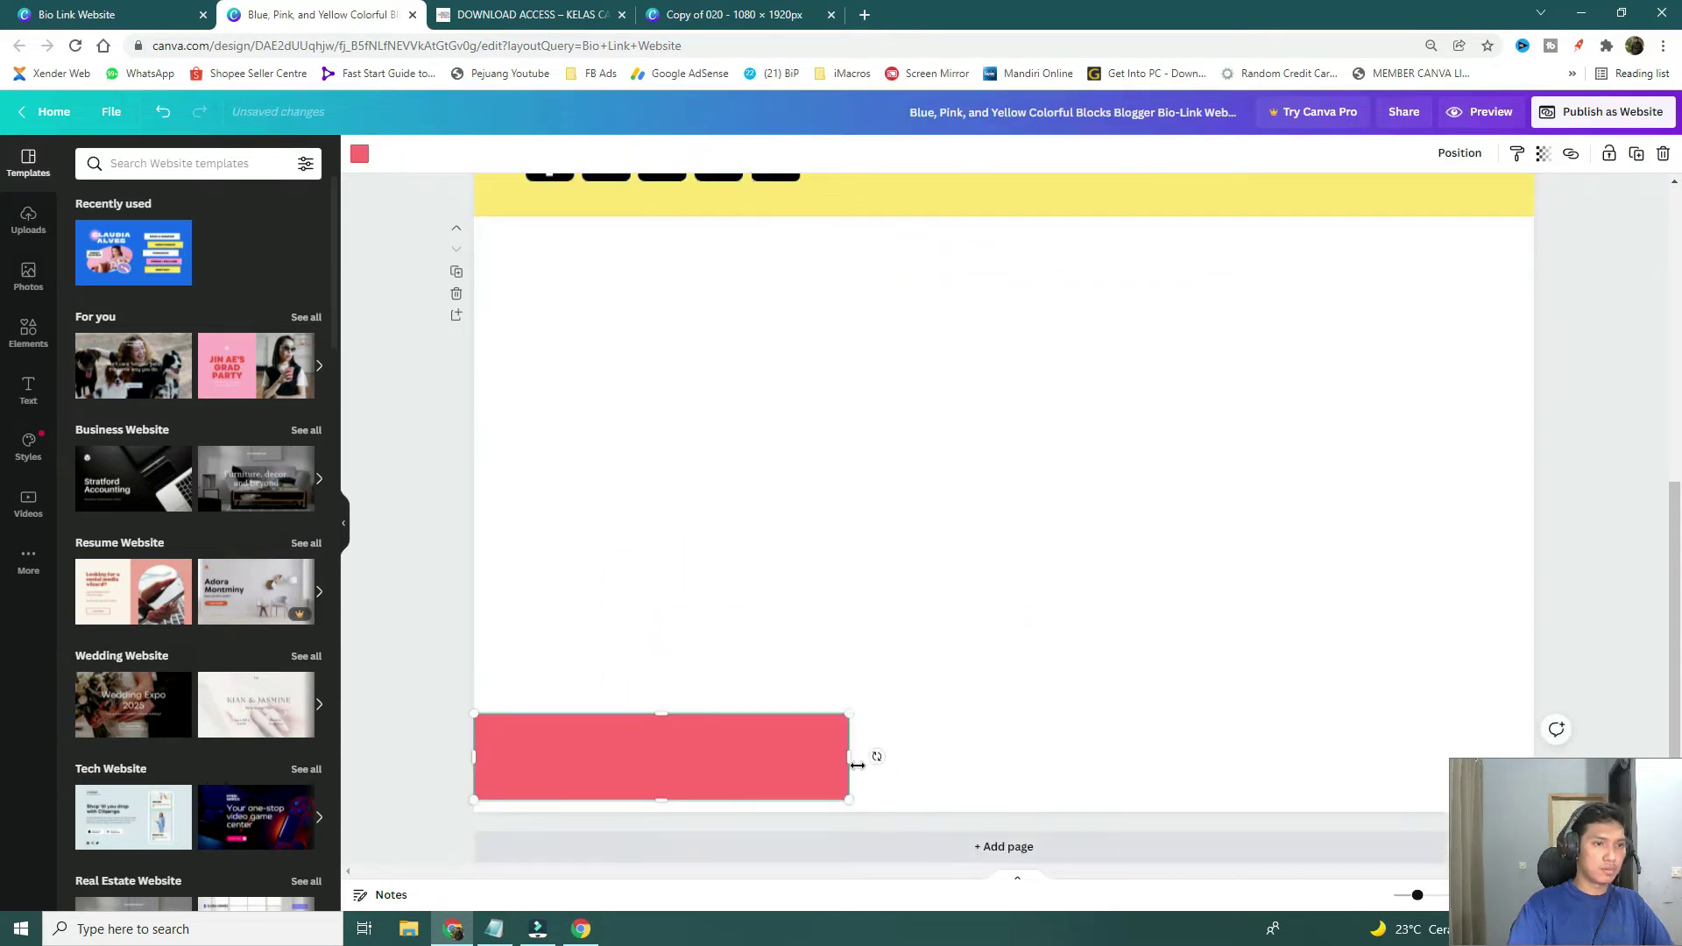
pyautogui.moveTo(847, 731); pyautogui.dragTo(1534, 724)
# Move the five social media icons to the second page, enlarge them together and centre them overlapping the pink bar's upper edge.
pyautogui.scroll(4, 1273, 665)
pyautogui.moveTo(493, 432); pyautogui.dragTo(962, 548)
pyautogui.moveTo(491, 462); pyautogui.dragTo(828, 527)
pyautogui.scroll(-1, 886, 571)
pyautogui.moveTo(705, 405); pyautogui.dragTo(877, 517)
pyautogui.scroll(-3, 868, 701)
pyautogui.moveTo(958, 456); pyautogui.dragTo(1280, 675)
pyautogui.moveTo(995, 548); pyautogui.dragTo(1010, 677)
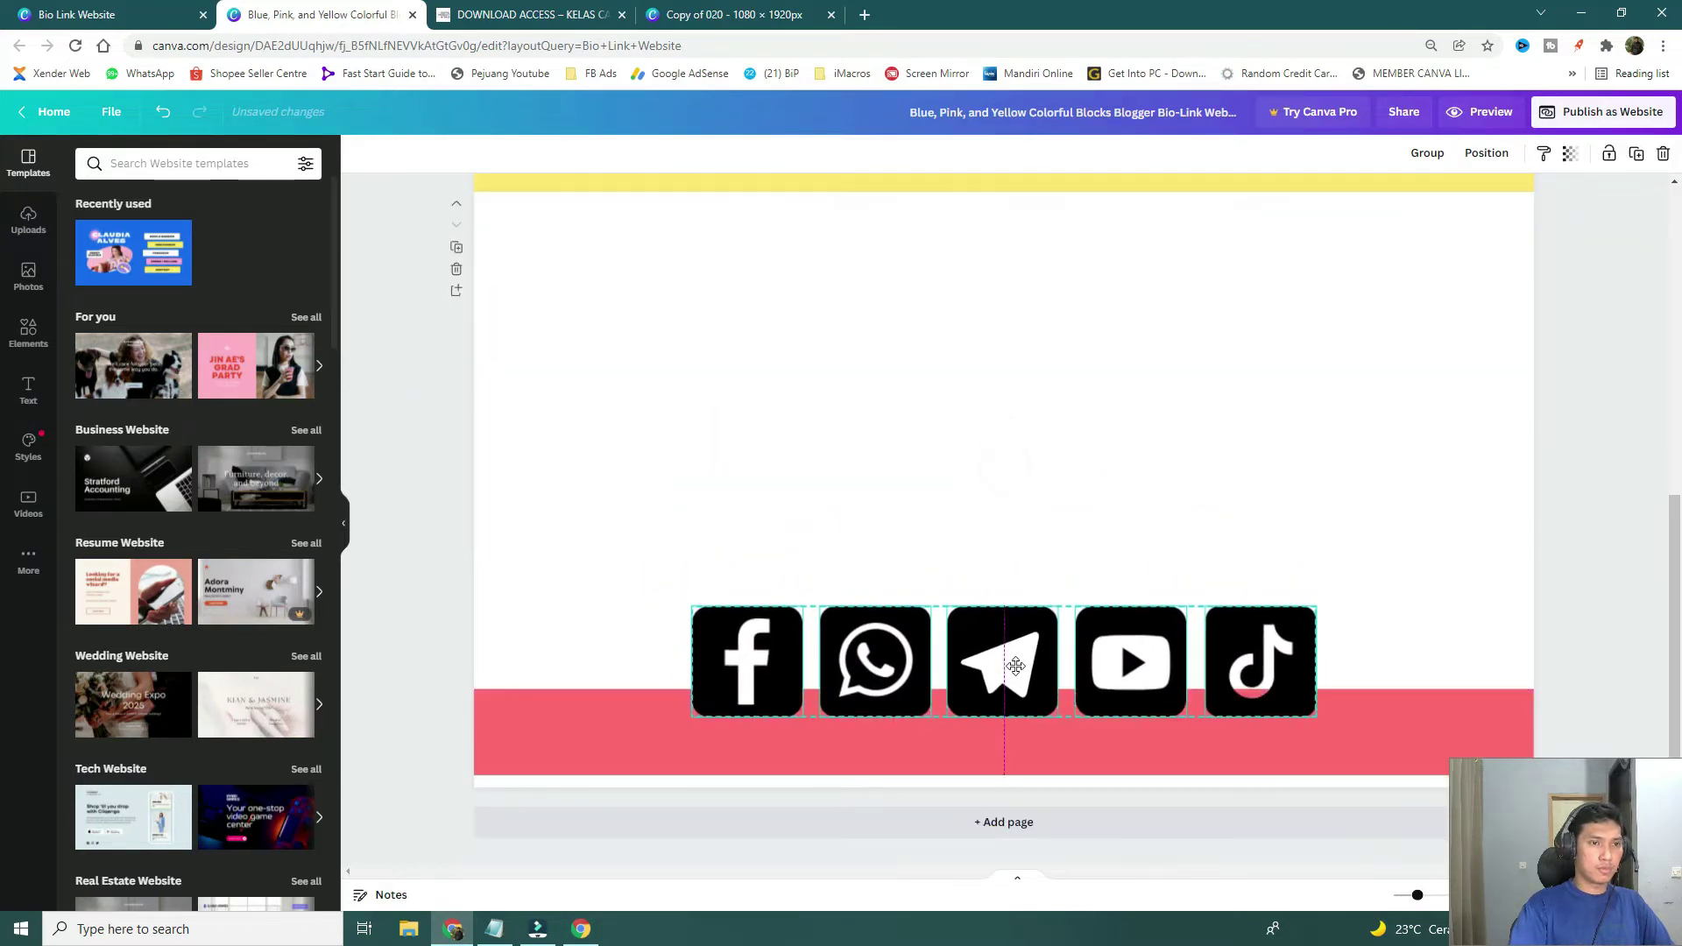
# Set the second page's background to the same yellow document colour as the first page.
pyautogui.scroll(3, 1073, 525)
pyautogui.scroll(4, 1039, 515)
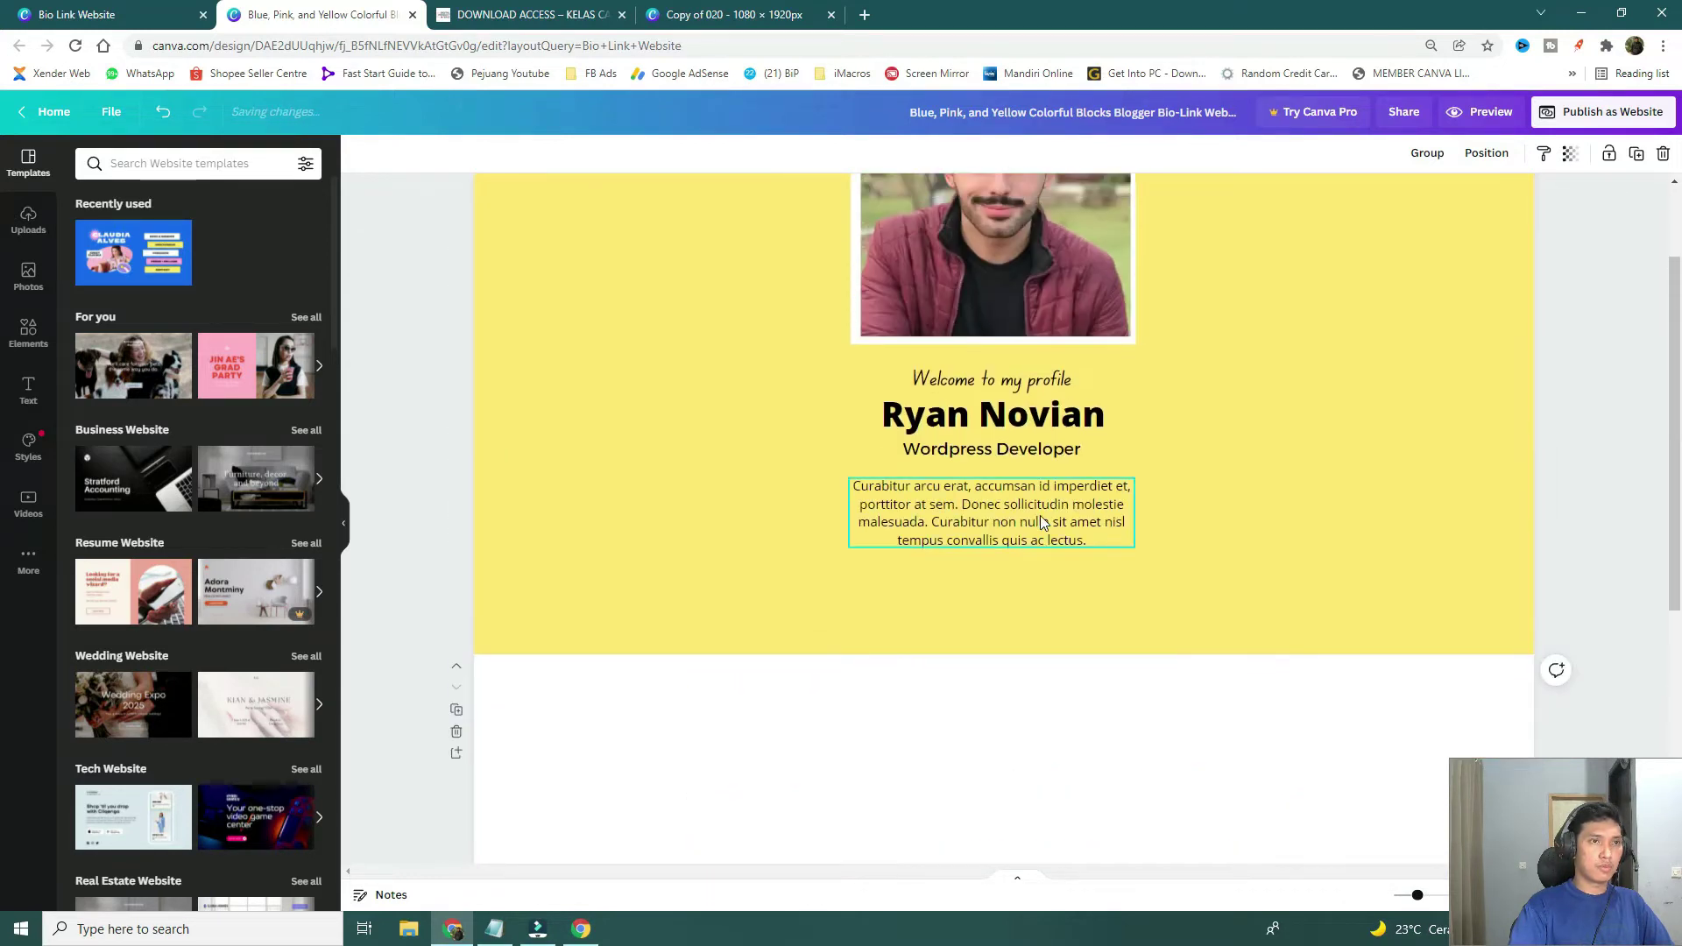
pyautogui.scroll(-3, 1039, 515)
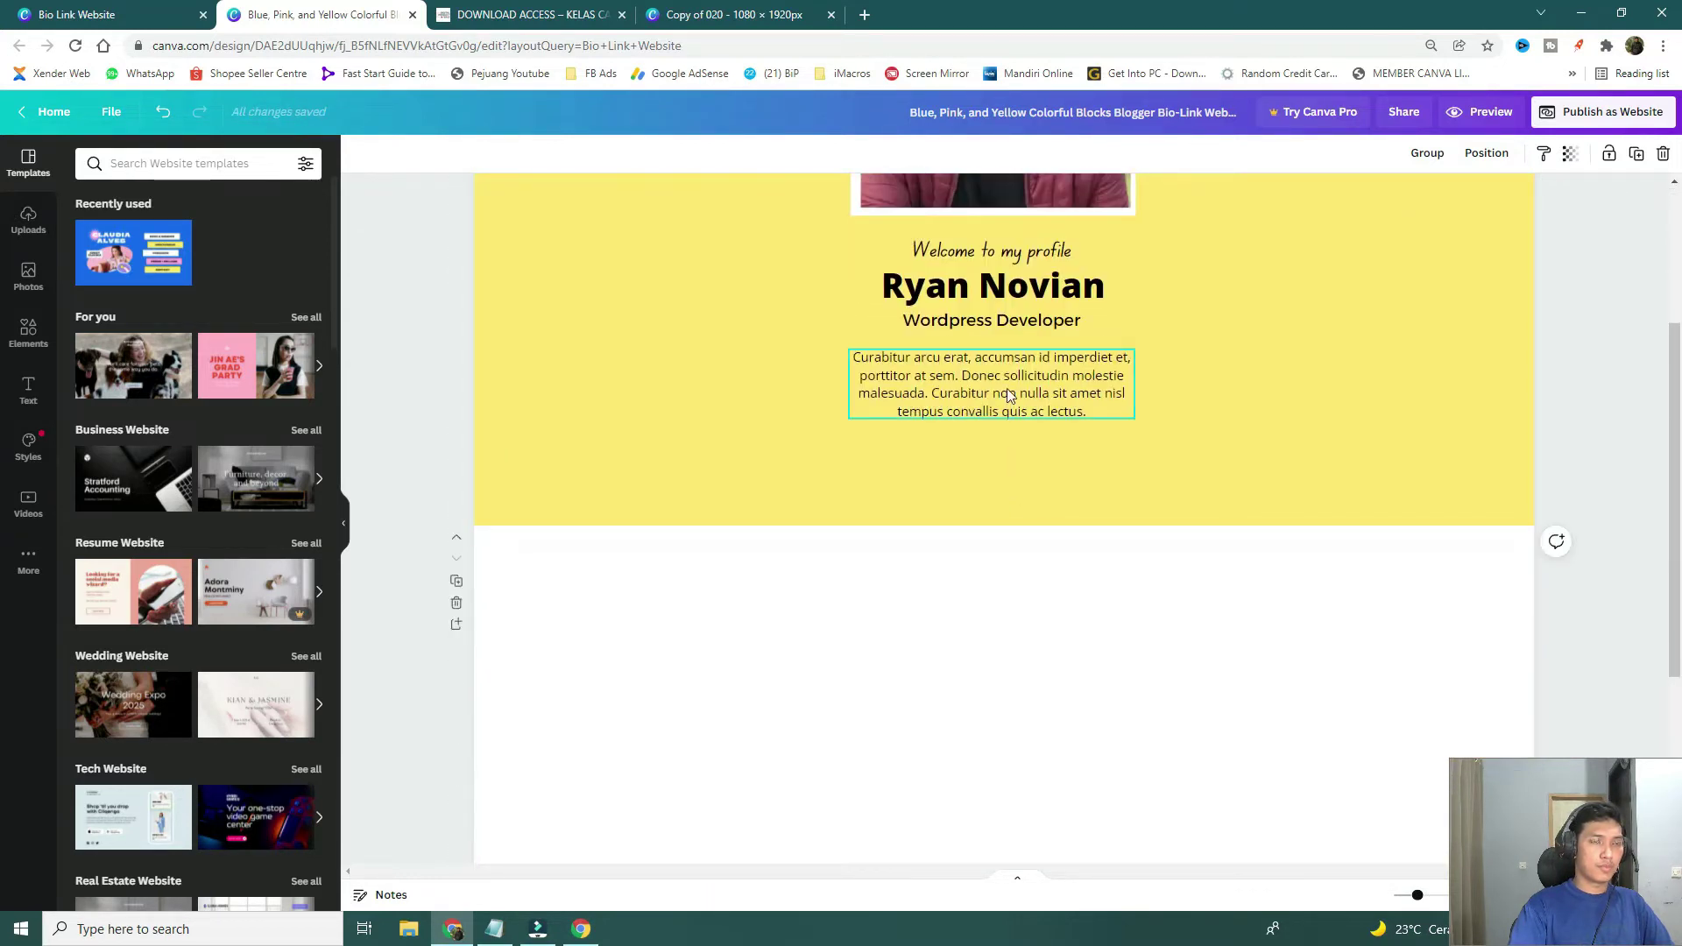
pyautogui.click(702, 675)
pyautogui.click(360, 155)
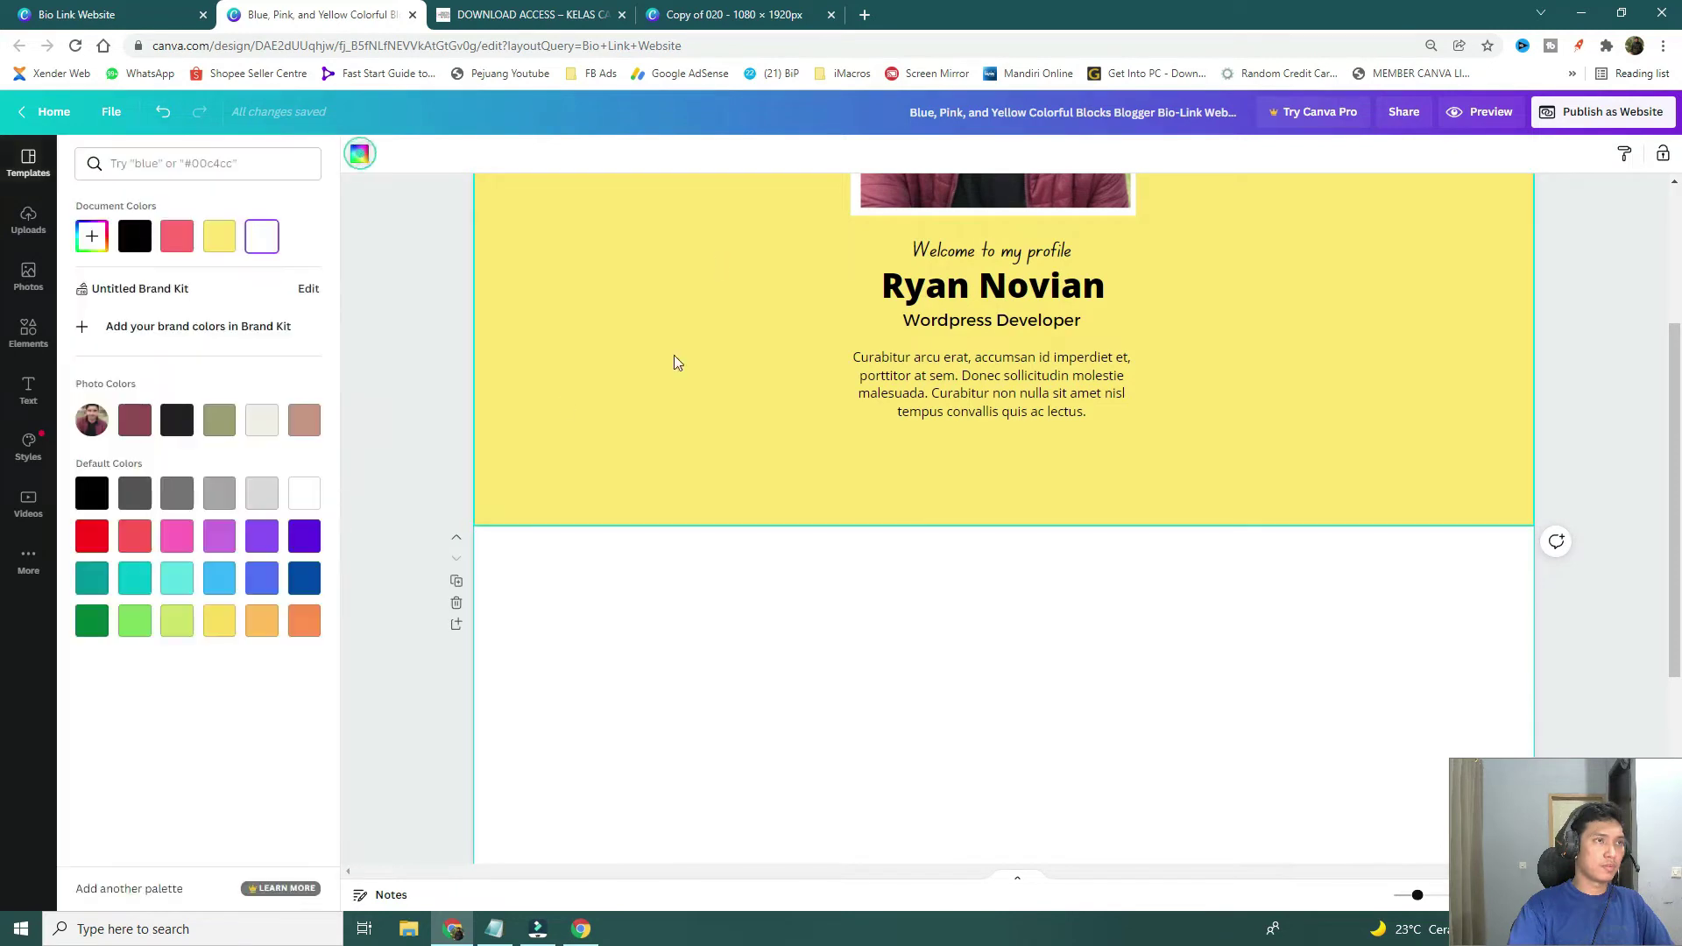
pyautogui.click(219, 236)
pyautogui.click(859, 581)
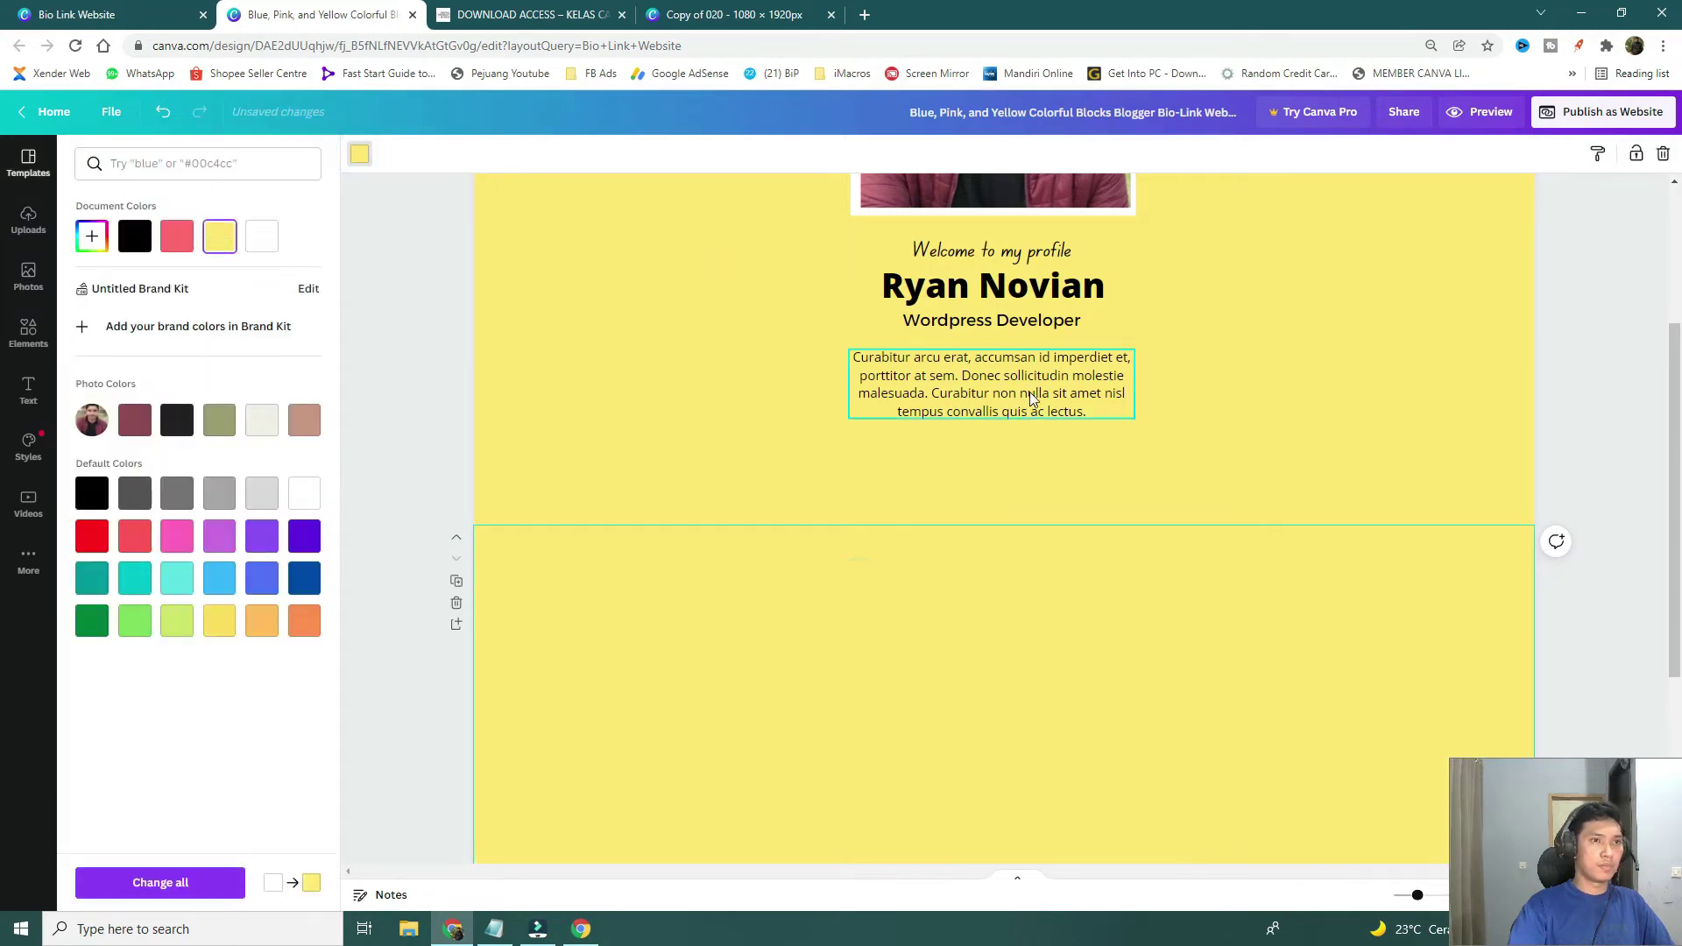
# Increase the font size of the welcome line, name and job title together by two increments.
pyautogui.moveTo(831, 218); pyautogui.dragTo(1124, 346)
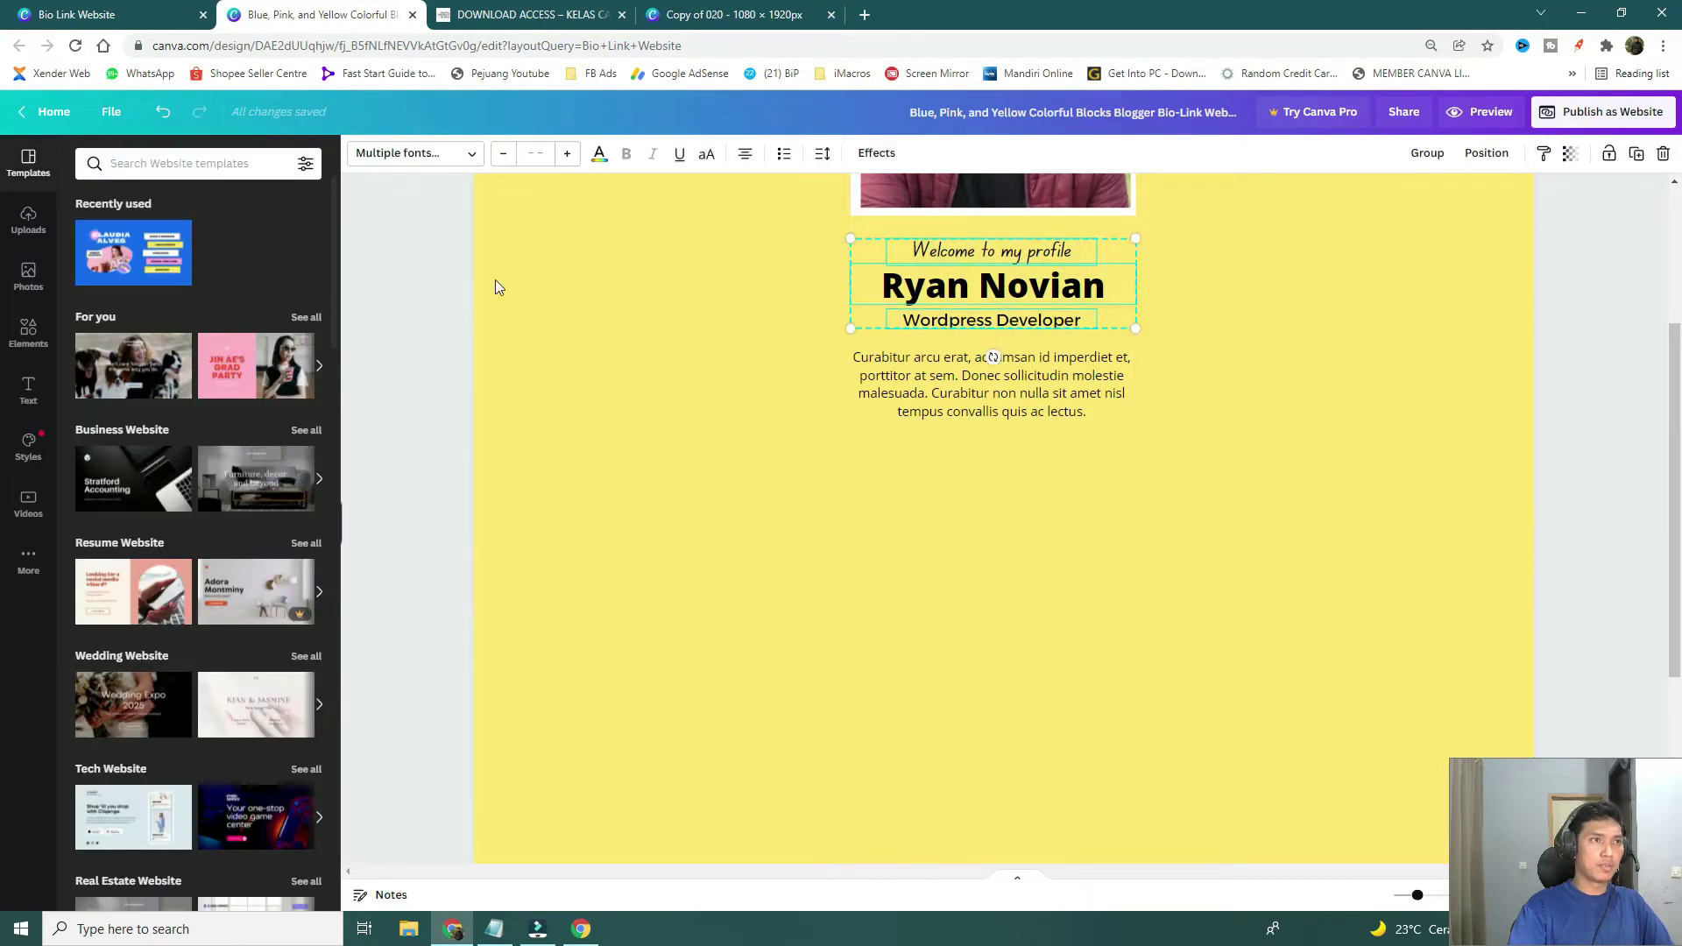
pyautogui.click(568, 154)
pyautogui.click(568, 154)
# Move the description paragraph to the second page and enlarge it to font size 25.
pyautogui.moveTo(925, 389); pyautogui.dragTo(769, 632)
pyautogui.moveTo(981, 659); pyautogui.dragTo(1224, 888)
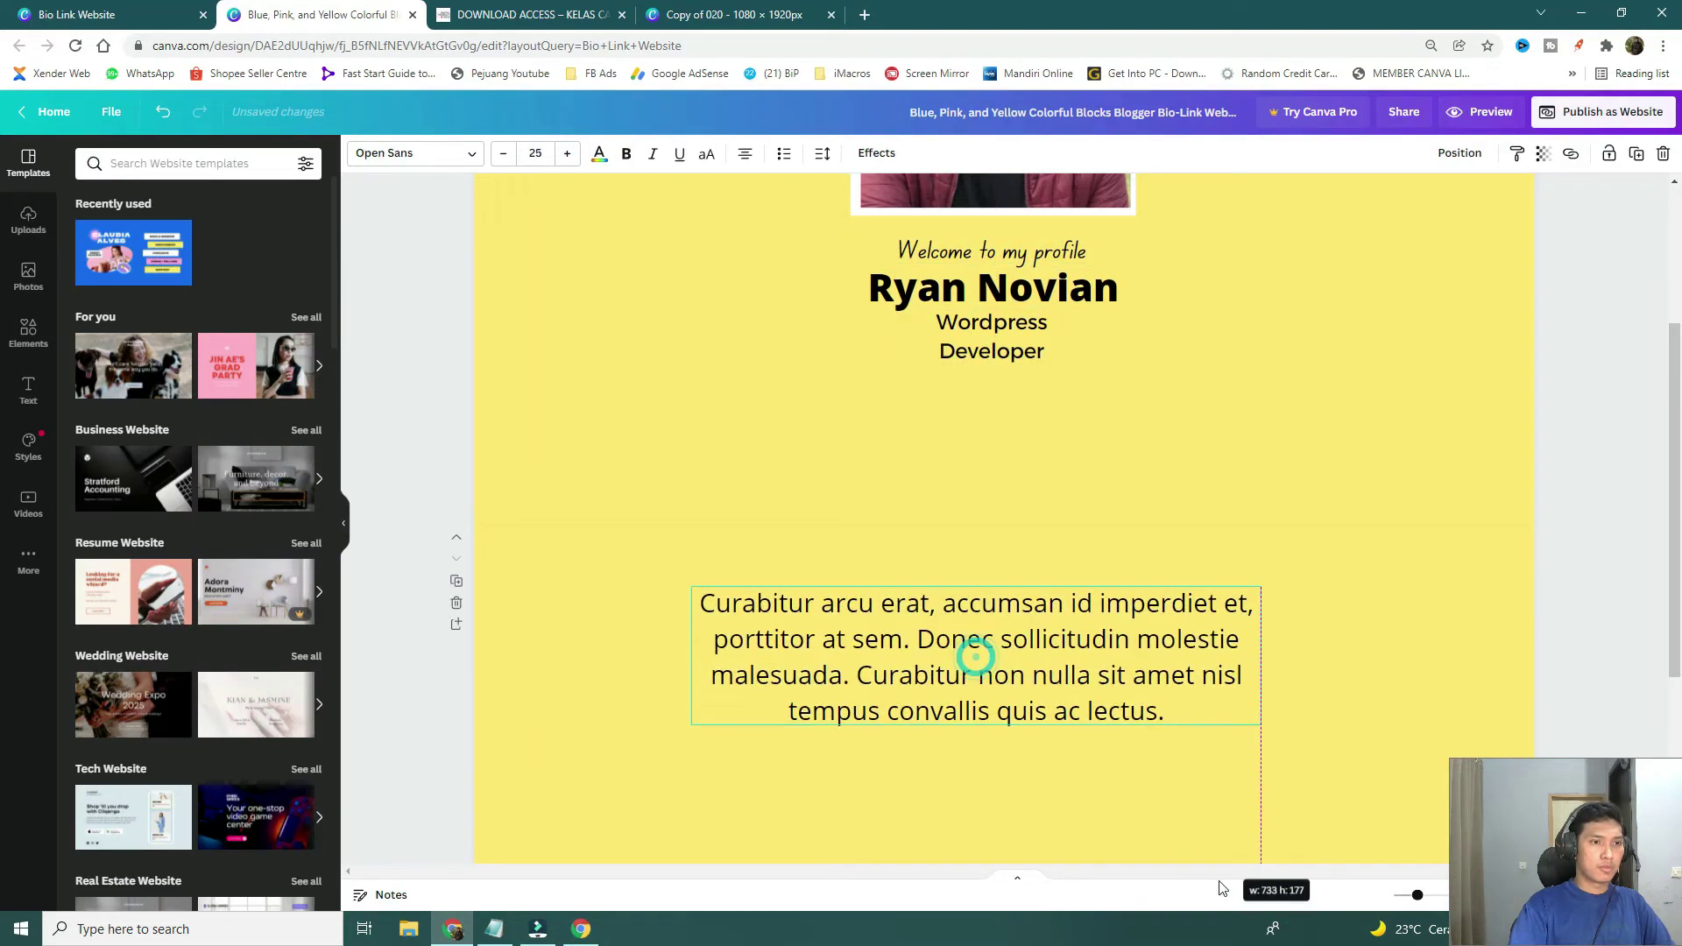
pyautogui.scroll(-2, 1022, 427)
# Enlarge the welcome line, name and job title together and centre them just below the profile photo.
pyautogui.click(979, 240)
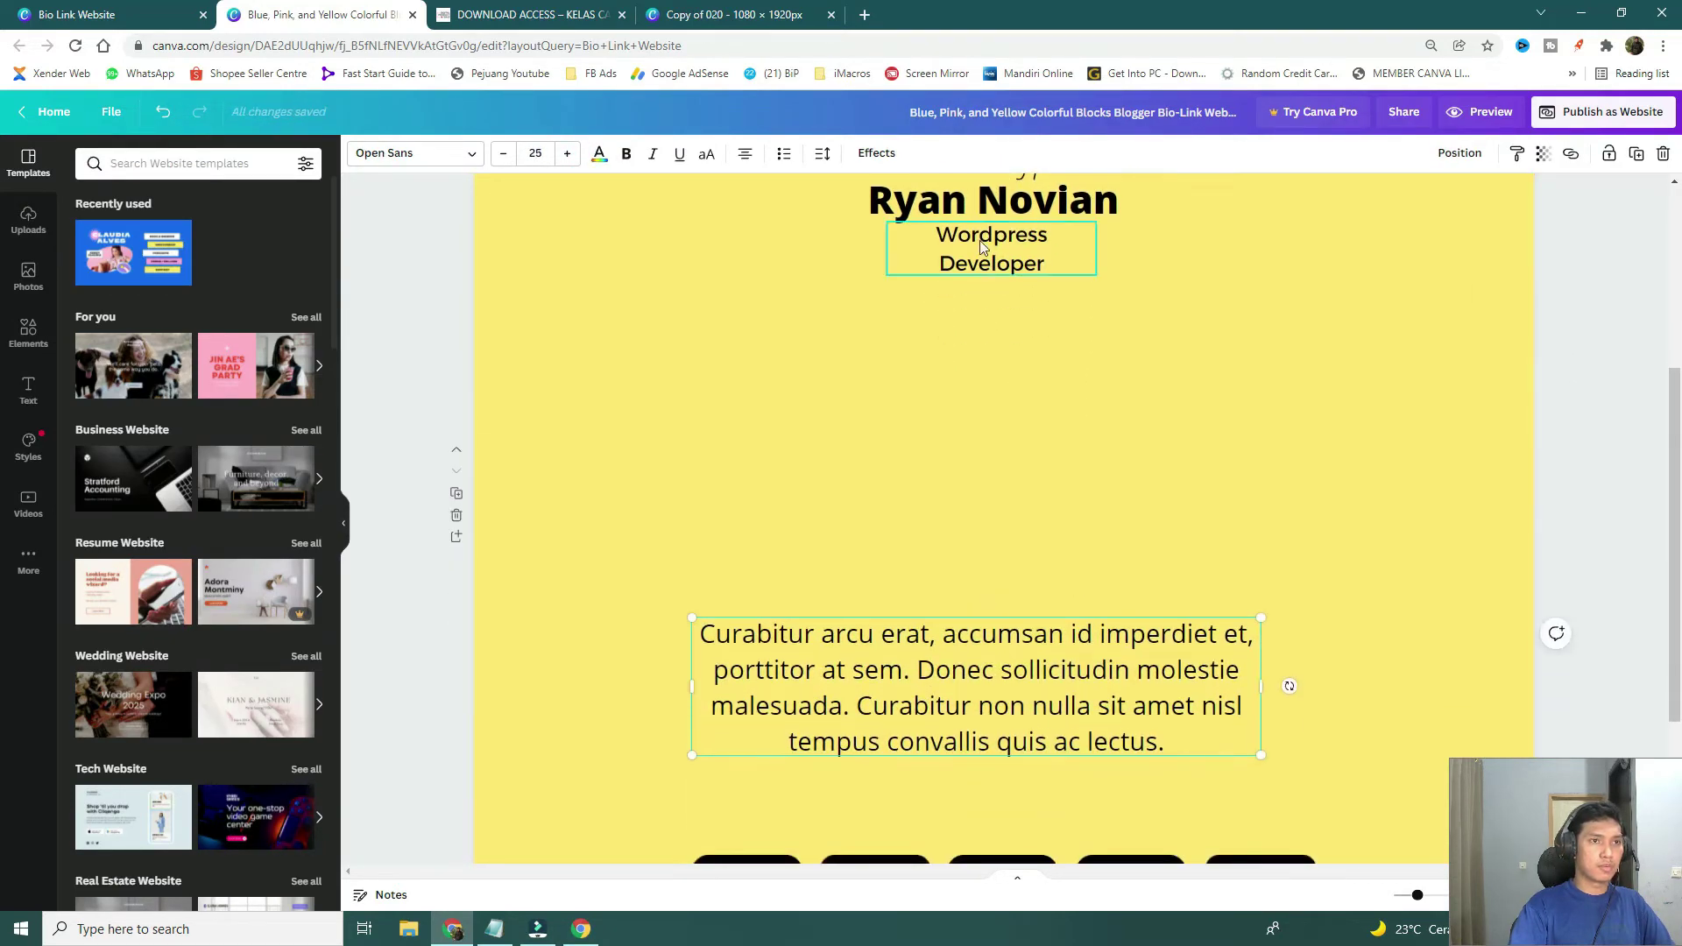
pyautogui.scroll(1, 902, 413)
pyautogui.scroll(1, 901, 412)
pyautogui.moveTo(820, 333); pyautogui.dragTo(1354, 549)
pyautogui.moveTo(1121, 425); pyautogui.dragTo(1005, 407)
pyautogui.scroll(2, 1216, 487)
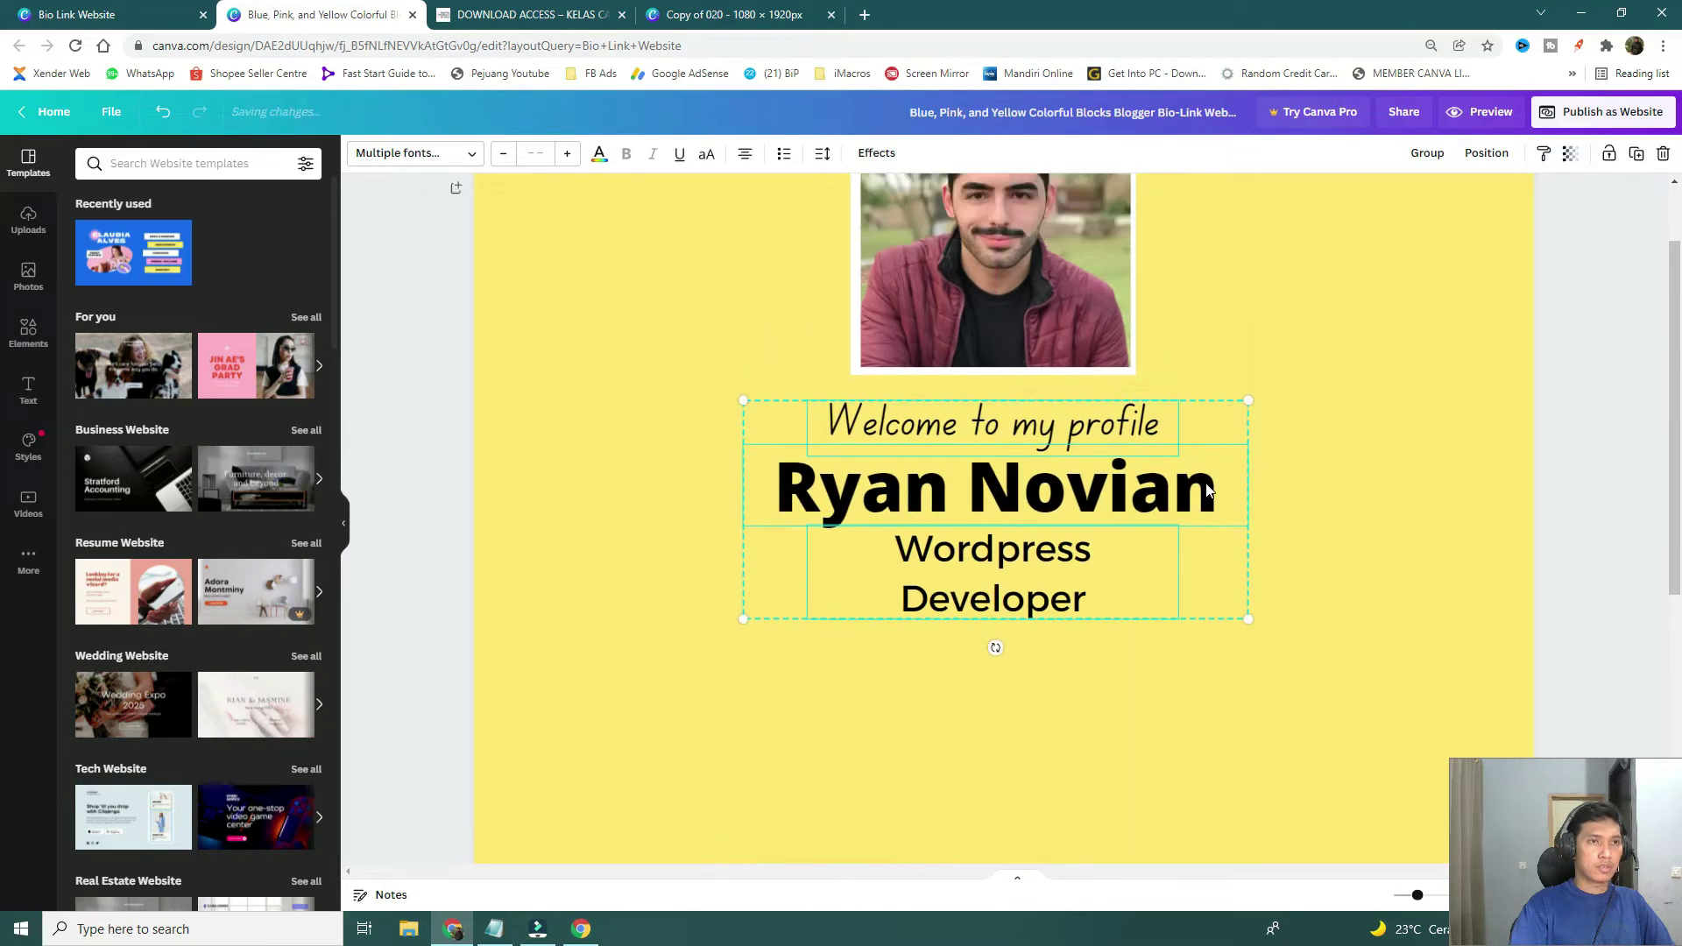
# Move the description paragraph up towards the upper edge of the second page.
pyautogui.scroll(-6, 1212, 481)
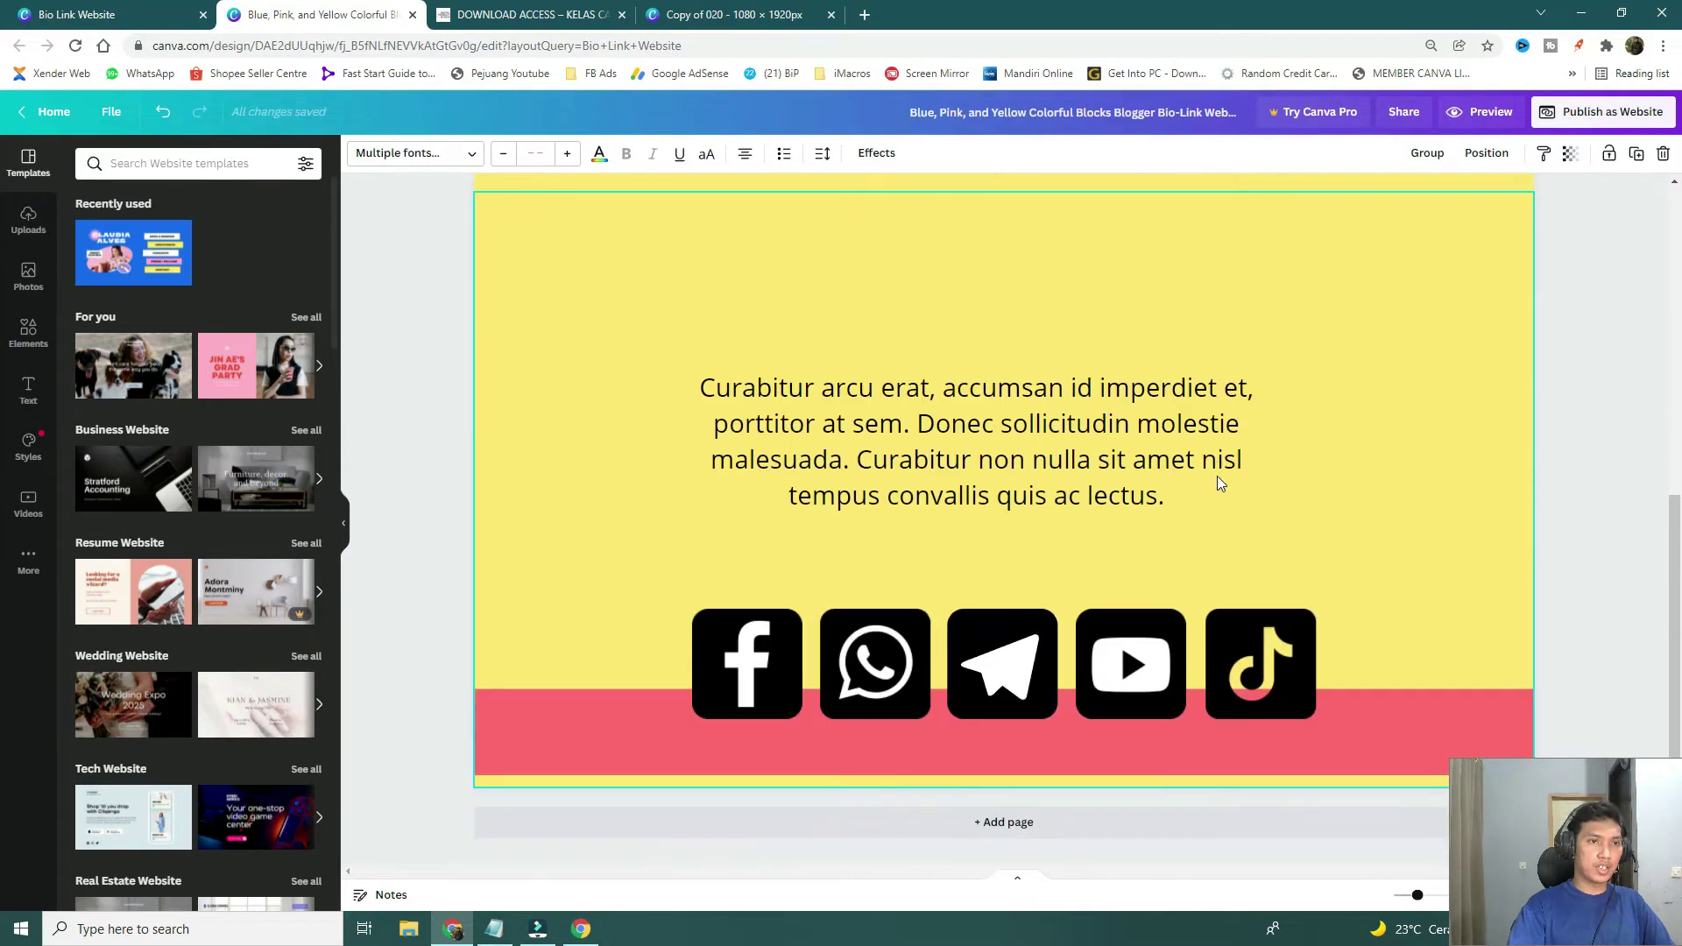
pyautogui.click(1099, 353)
pyautogui.moveTo(1098, 353); pyautogui.dragTo(1099, 266)
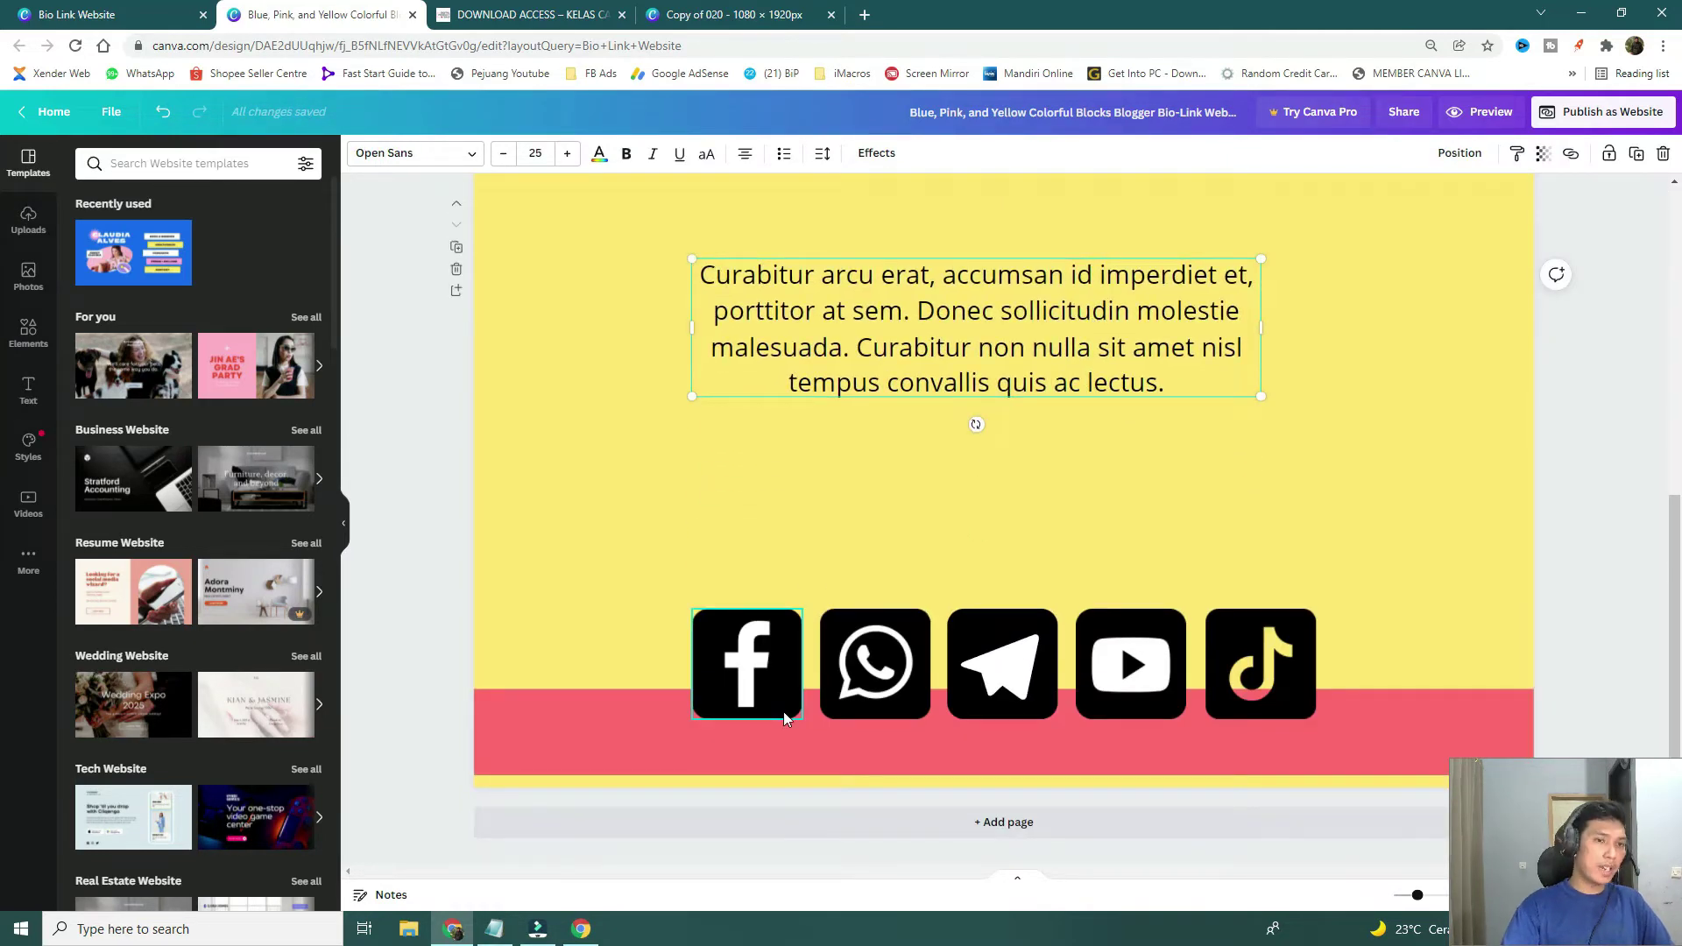
# Move the pink bar and the five social icons down together so the bar sits flush with the second page's lower edge.
pyautogui.moveTo(762, 685); pyautogui.dragTo(670, 687)
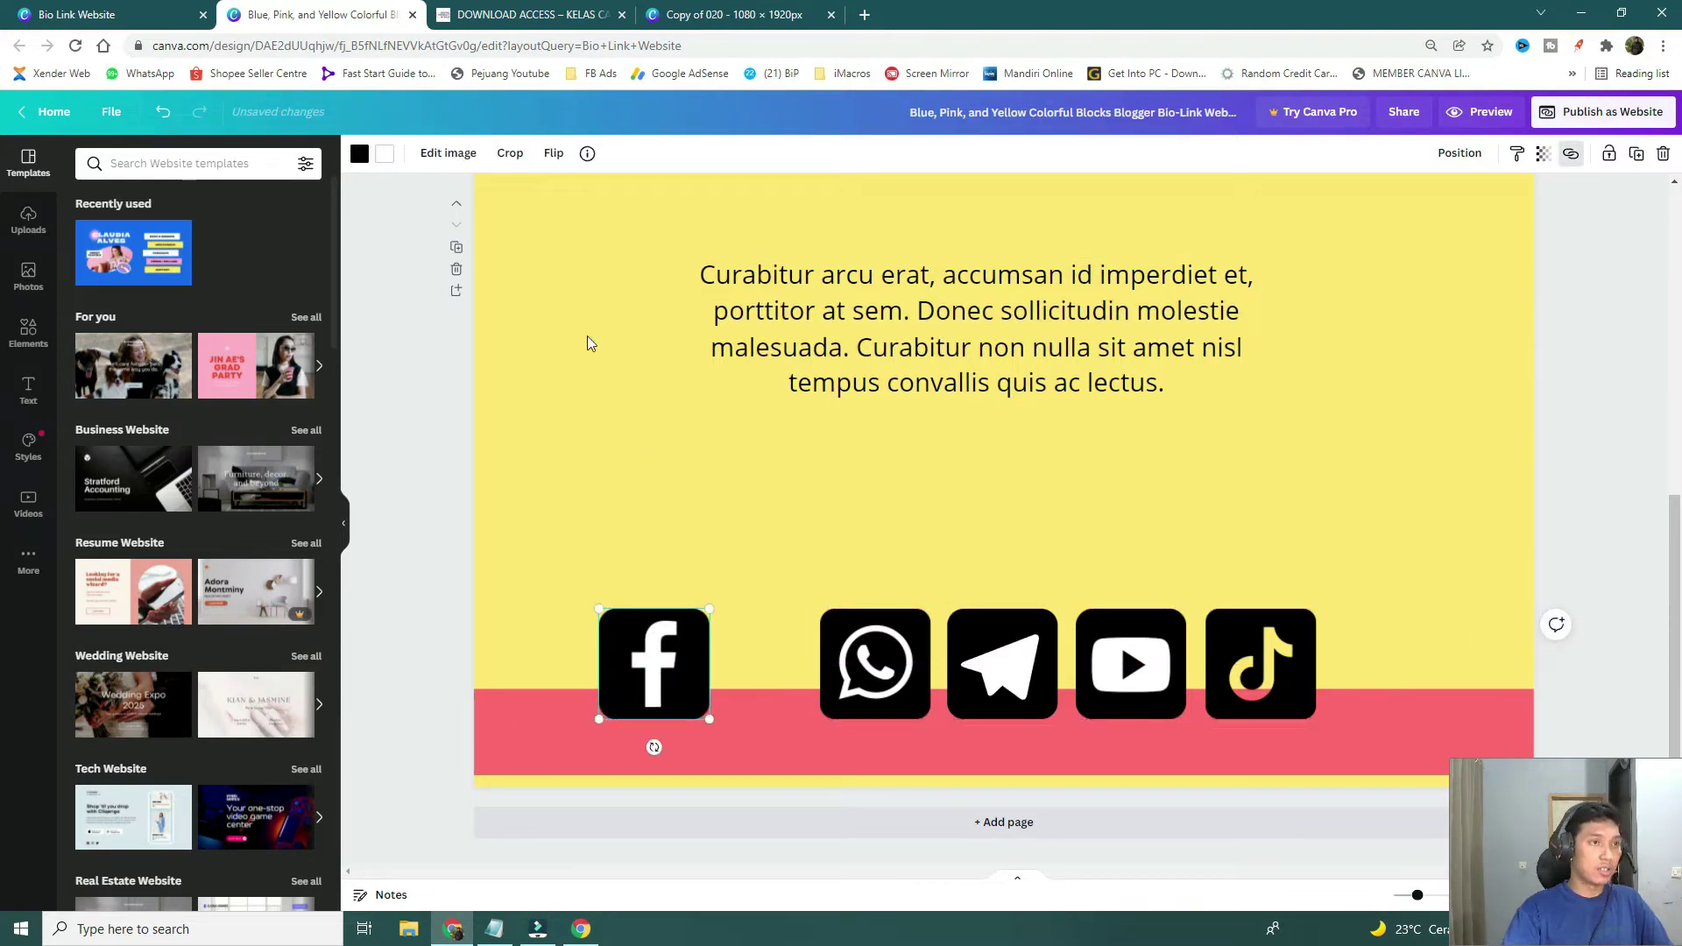
pyautogui.click(163, 112)
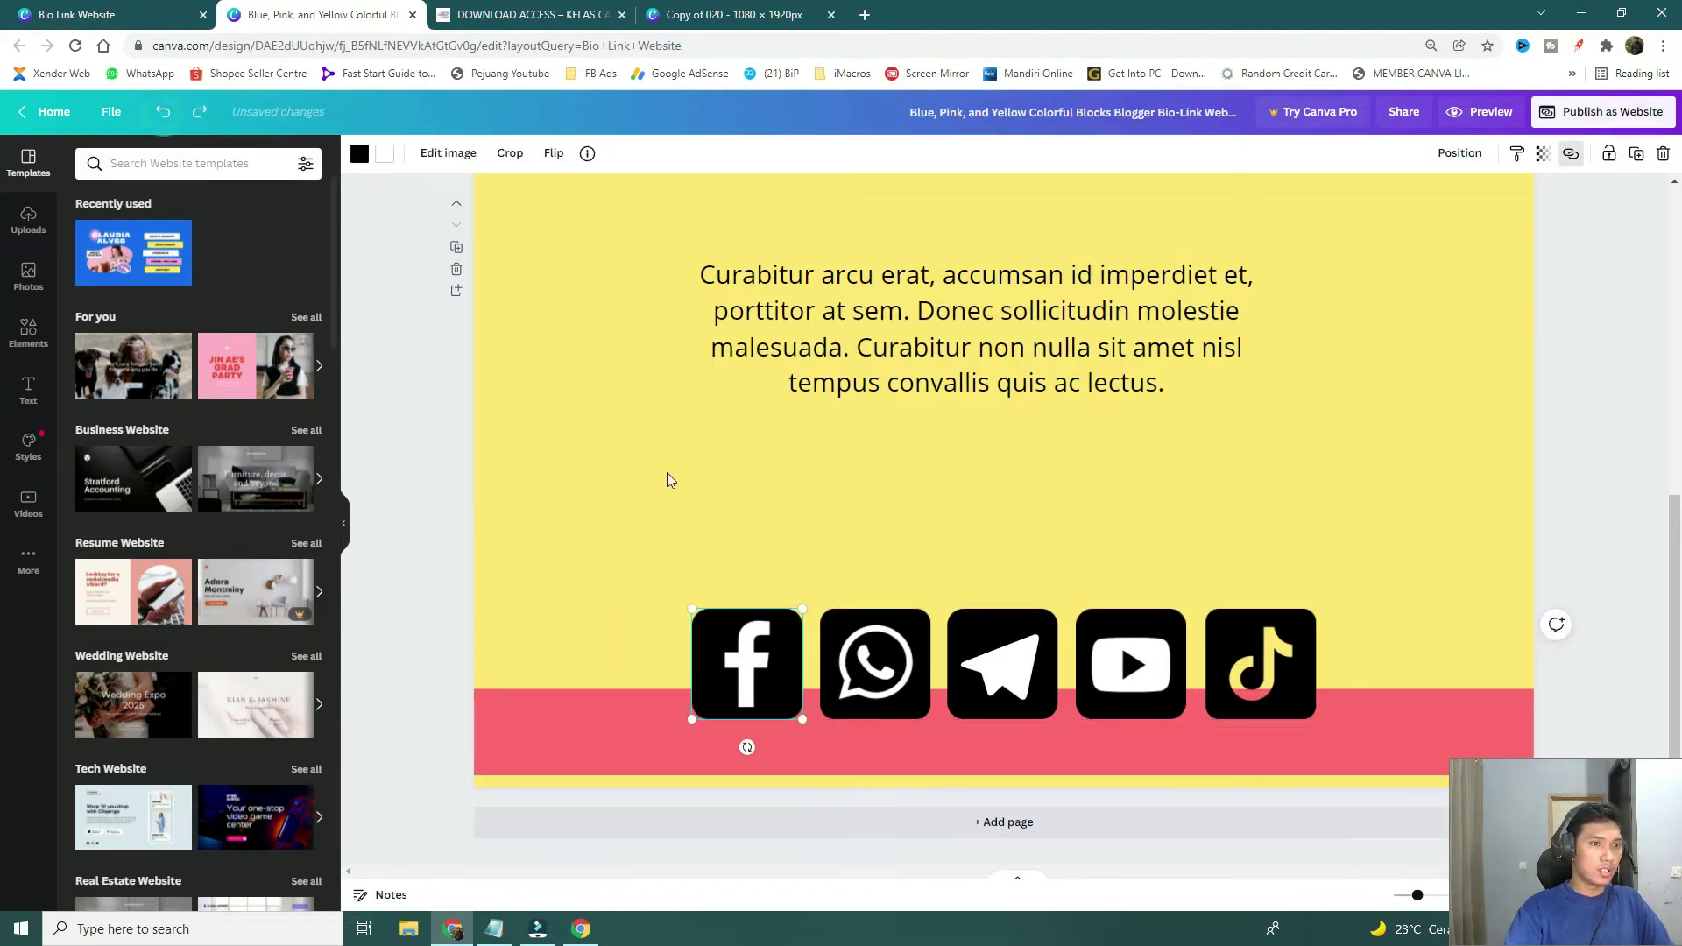
pyautogui.moveTo(710, 613); pyautogui.dragTo(1414, 733)
pyautogui.moveTo(1254, 660)
pyautogui.mouseDown()
pyautogui.moveTo(1154, 609)
pyautogui.moveTo(1254, 666)
pyautogui.mouseUp()
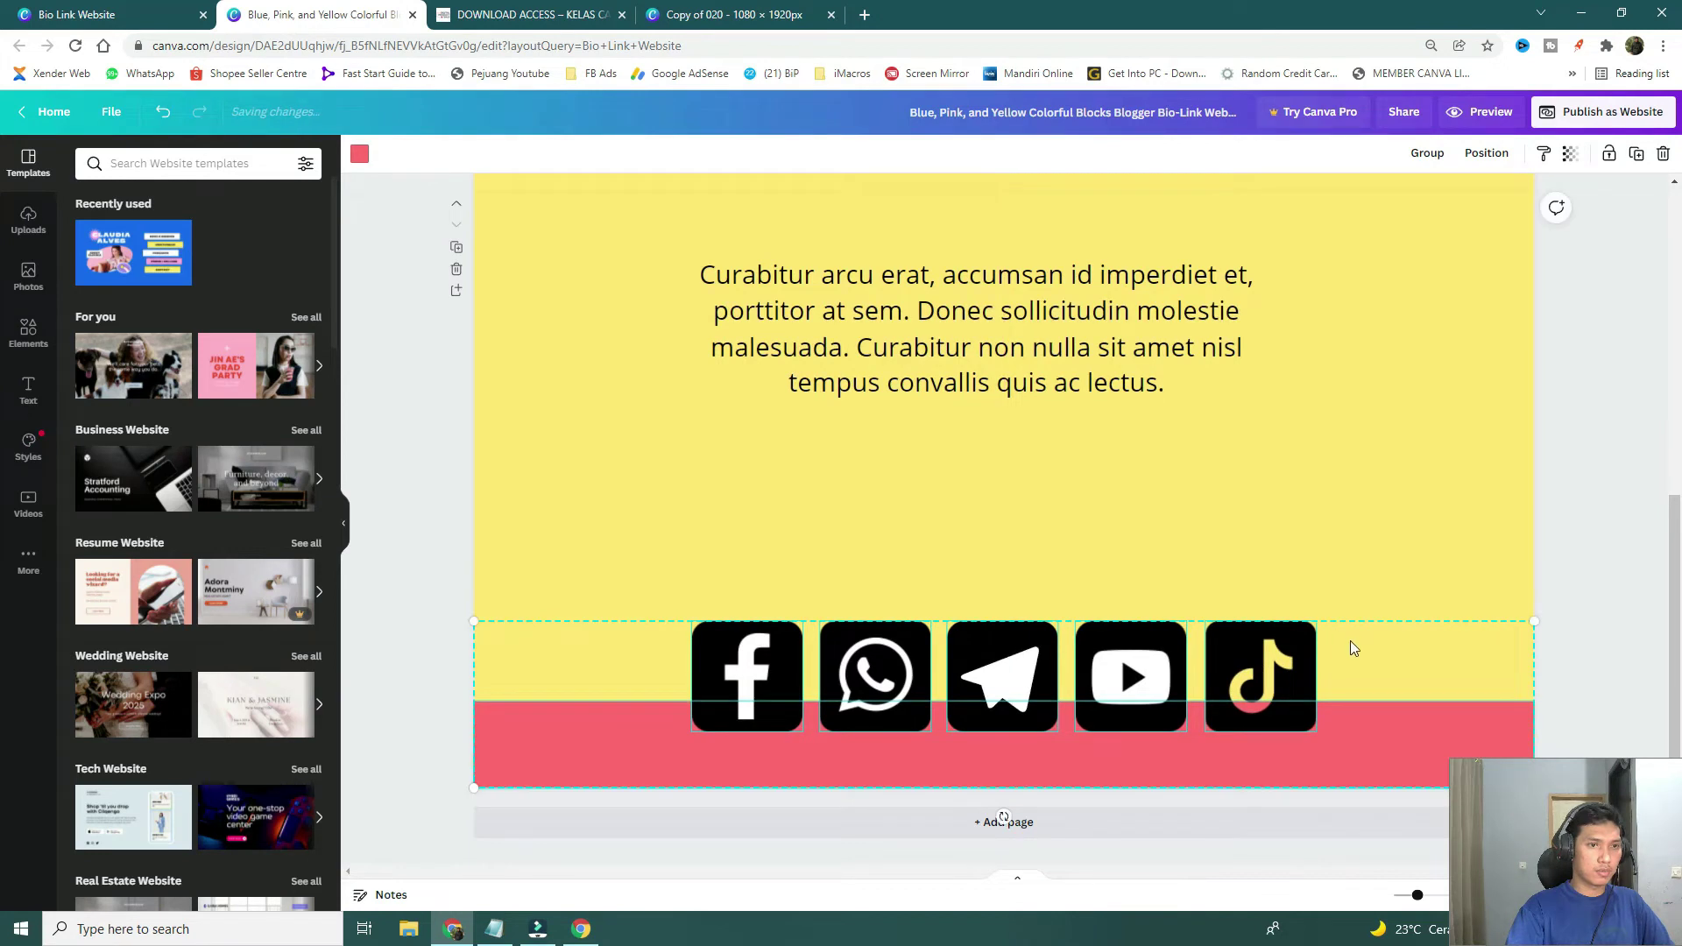
# Move the five social icons above the pink bar, enlarge them together and centre them on the second page.
pyautogui.moveTo(1385, 669); pyautogui.dragTo(612, 541)
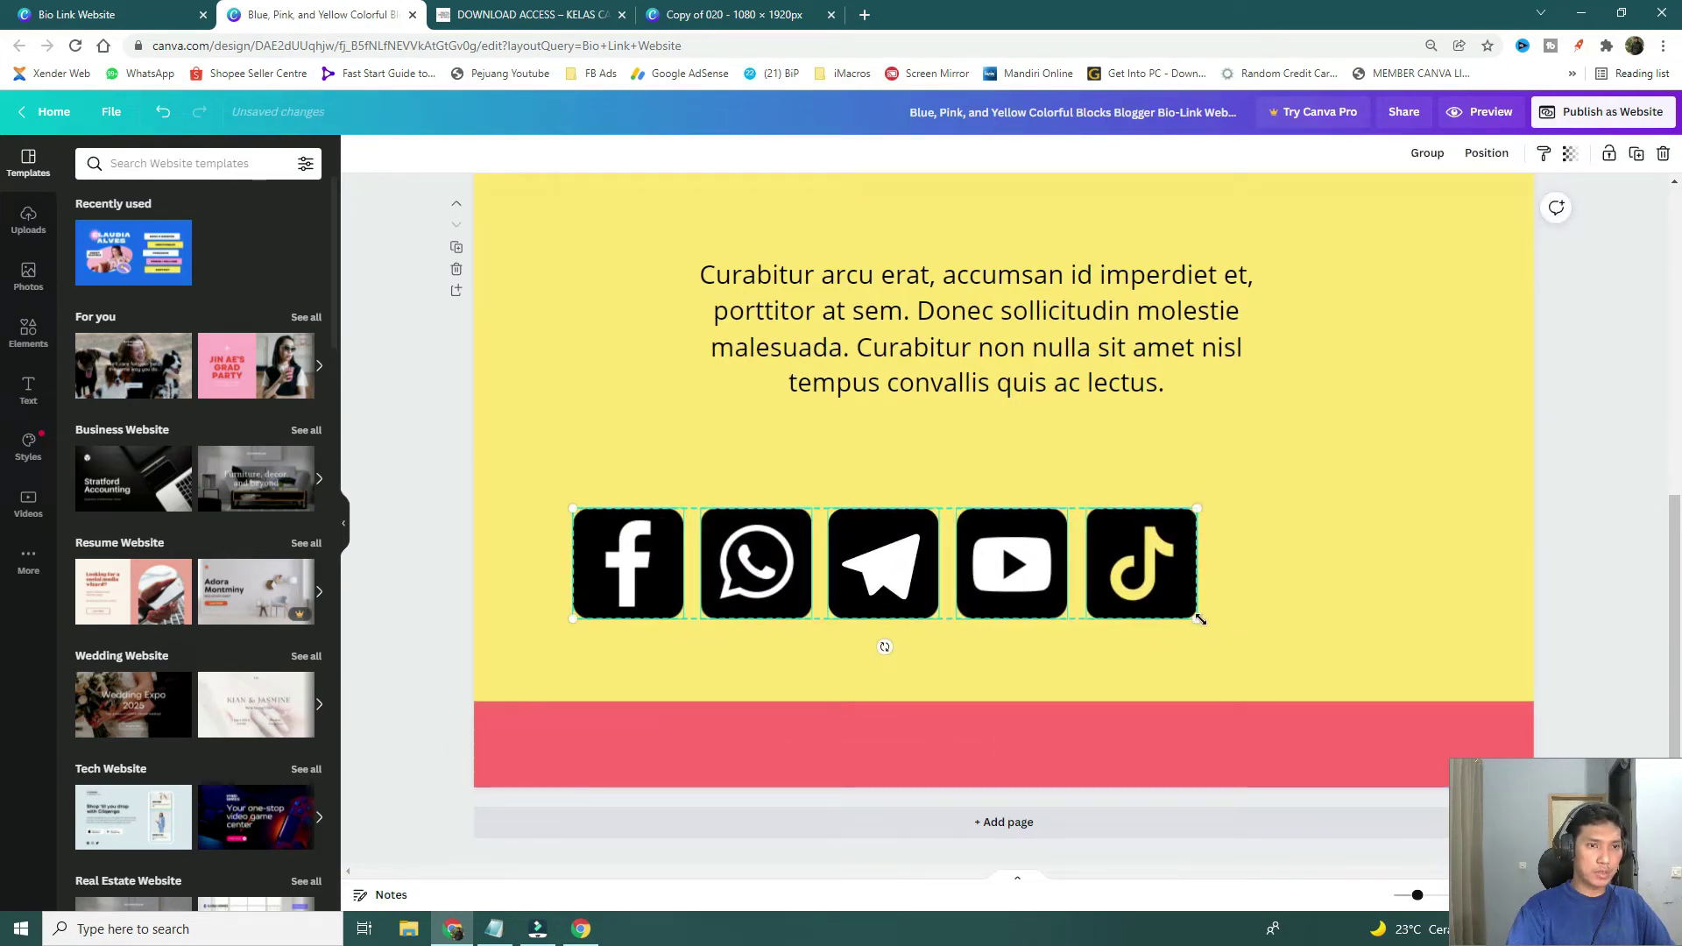
pyautogui.moveTo(1200, 619); pyautogui.dragTo(1411, 659)
pyautogui.moveTo(1165, 583); pyautogui.dragTo(1181, 616)
pyautogui.scroll(2, 1265, 571)
pyautogui.scroll(-1, 1265, 571)
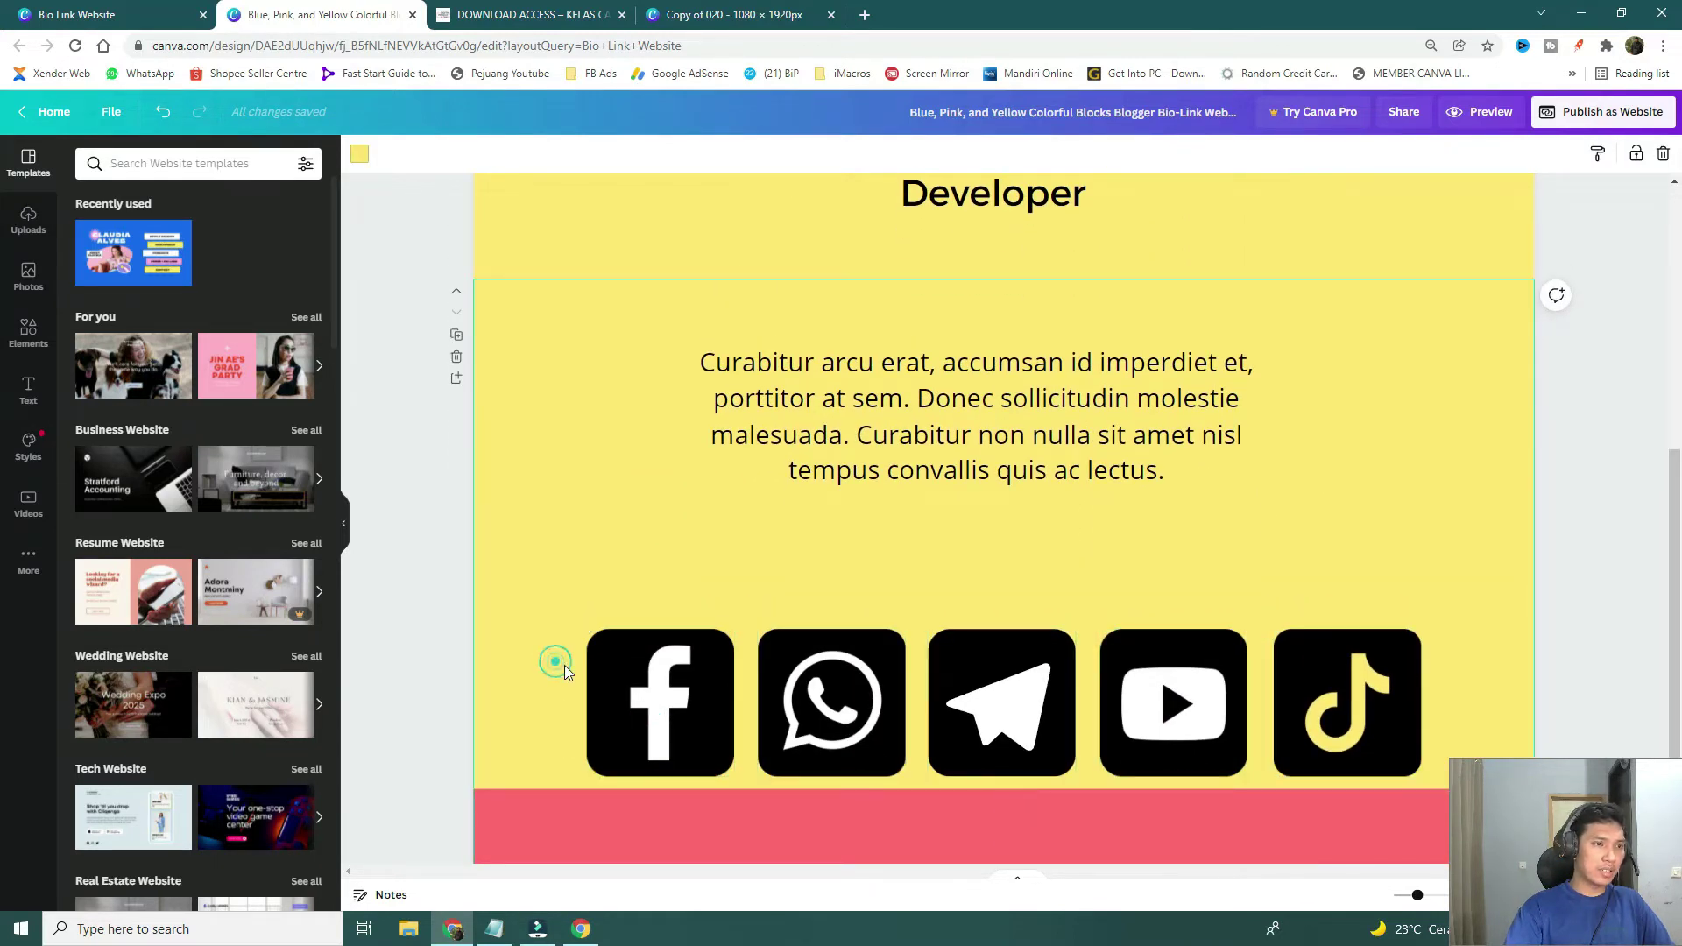
pyautogui.click(659, 701)
pyautogui.rightClick(659, 696)
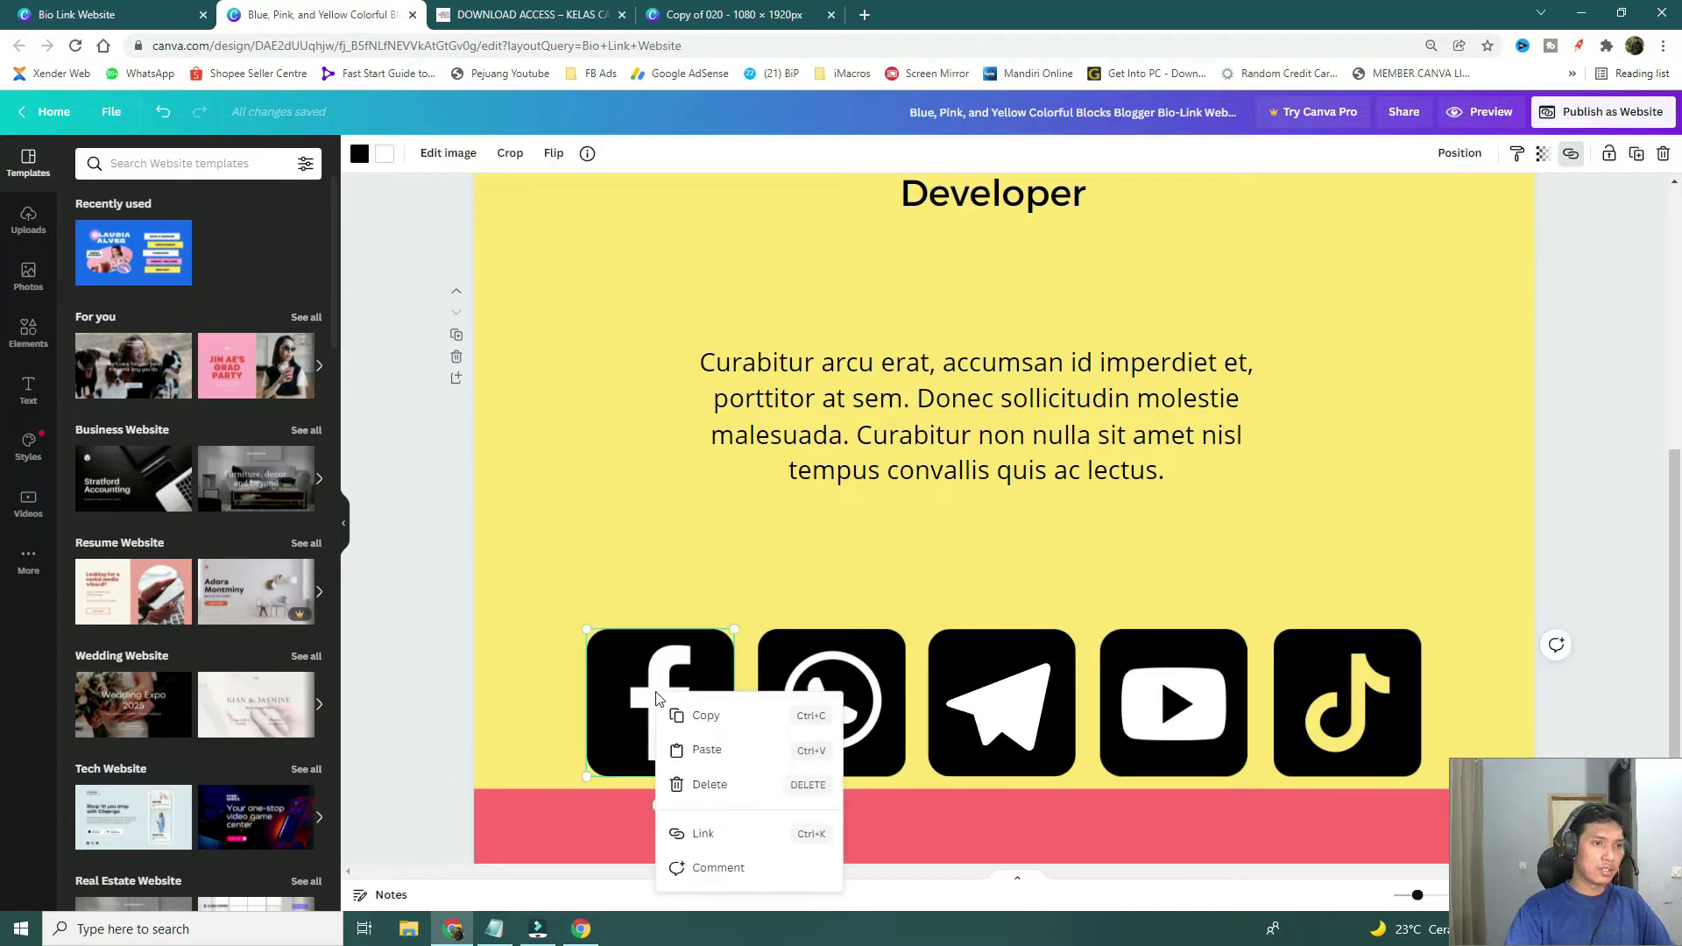
pyautogui.click(703, 834)
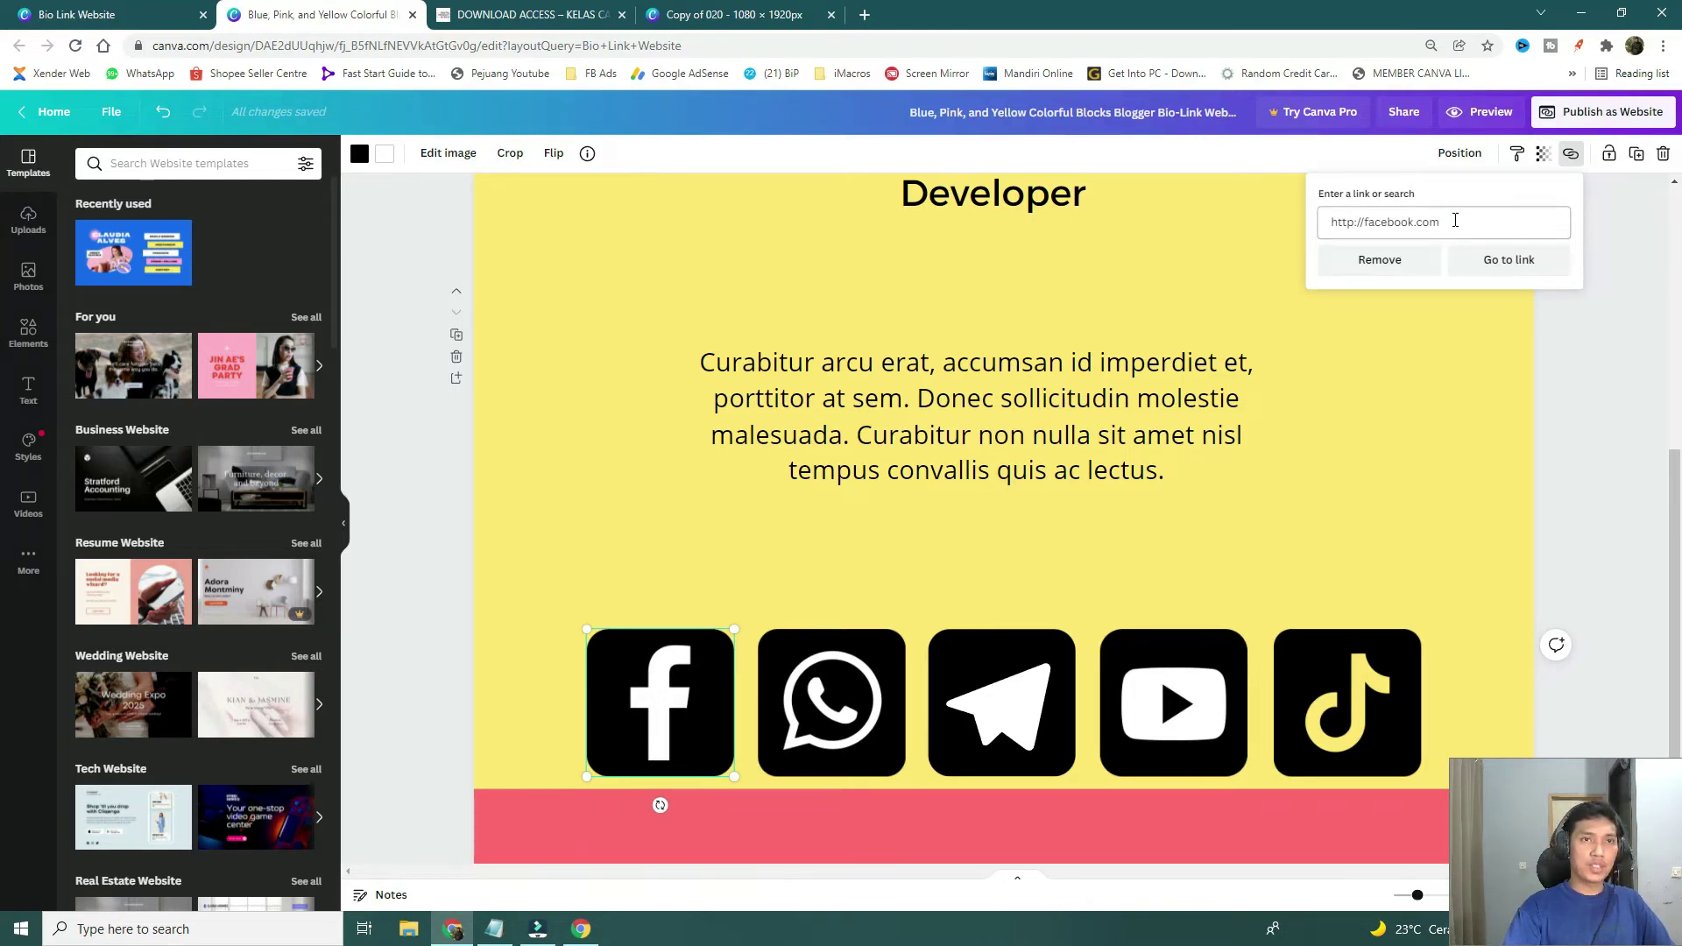
pyautogui.click(1263, 491)
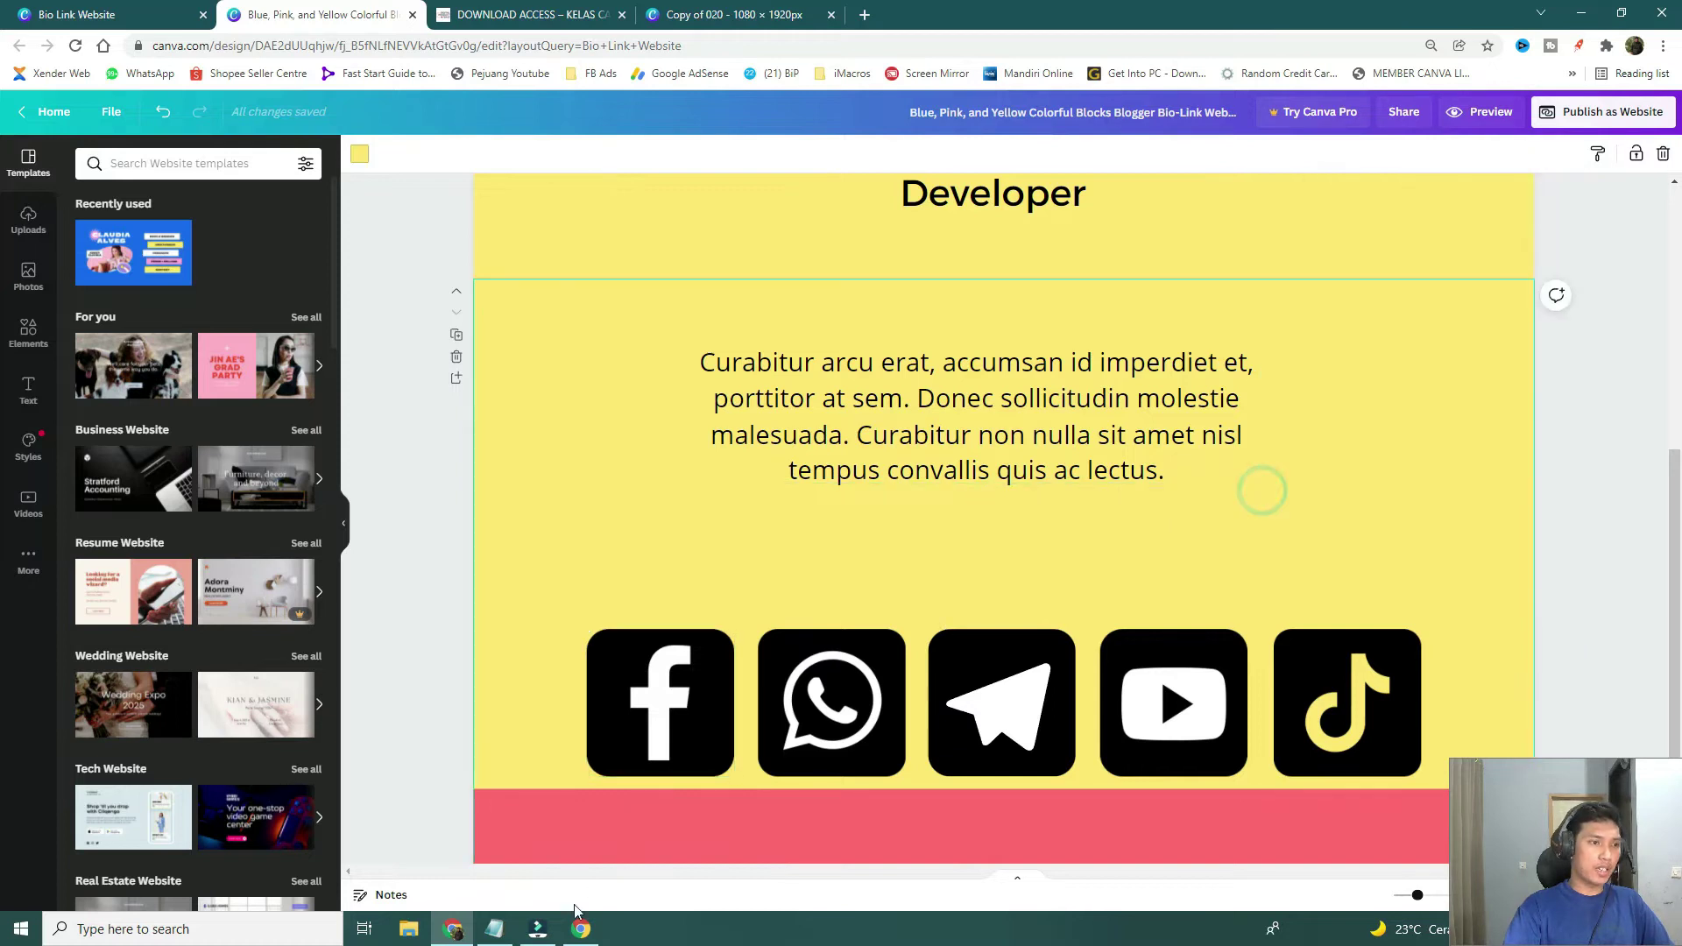
# Replace the Facebook icon's link with the personal Facebook profile URL from the text notes.
pyautogui.click(497, 929)
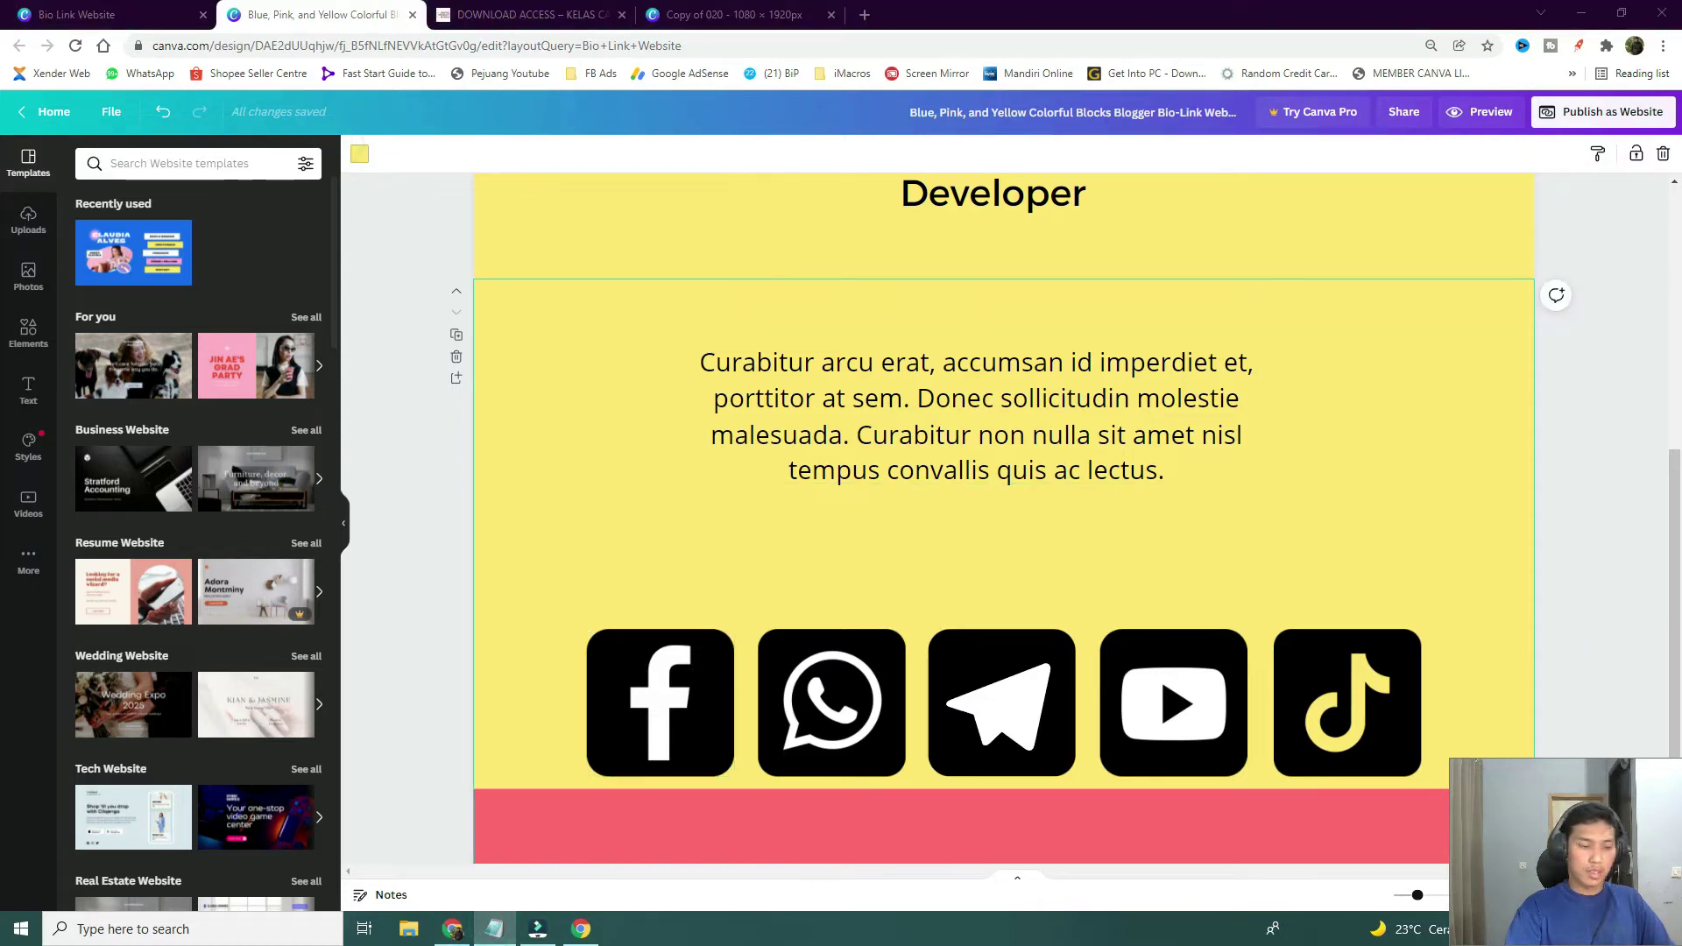
pyautogui.click(705, 734)
pyautogui.rightClick(653, 705)
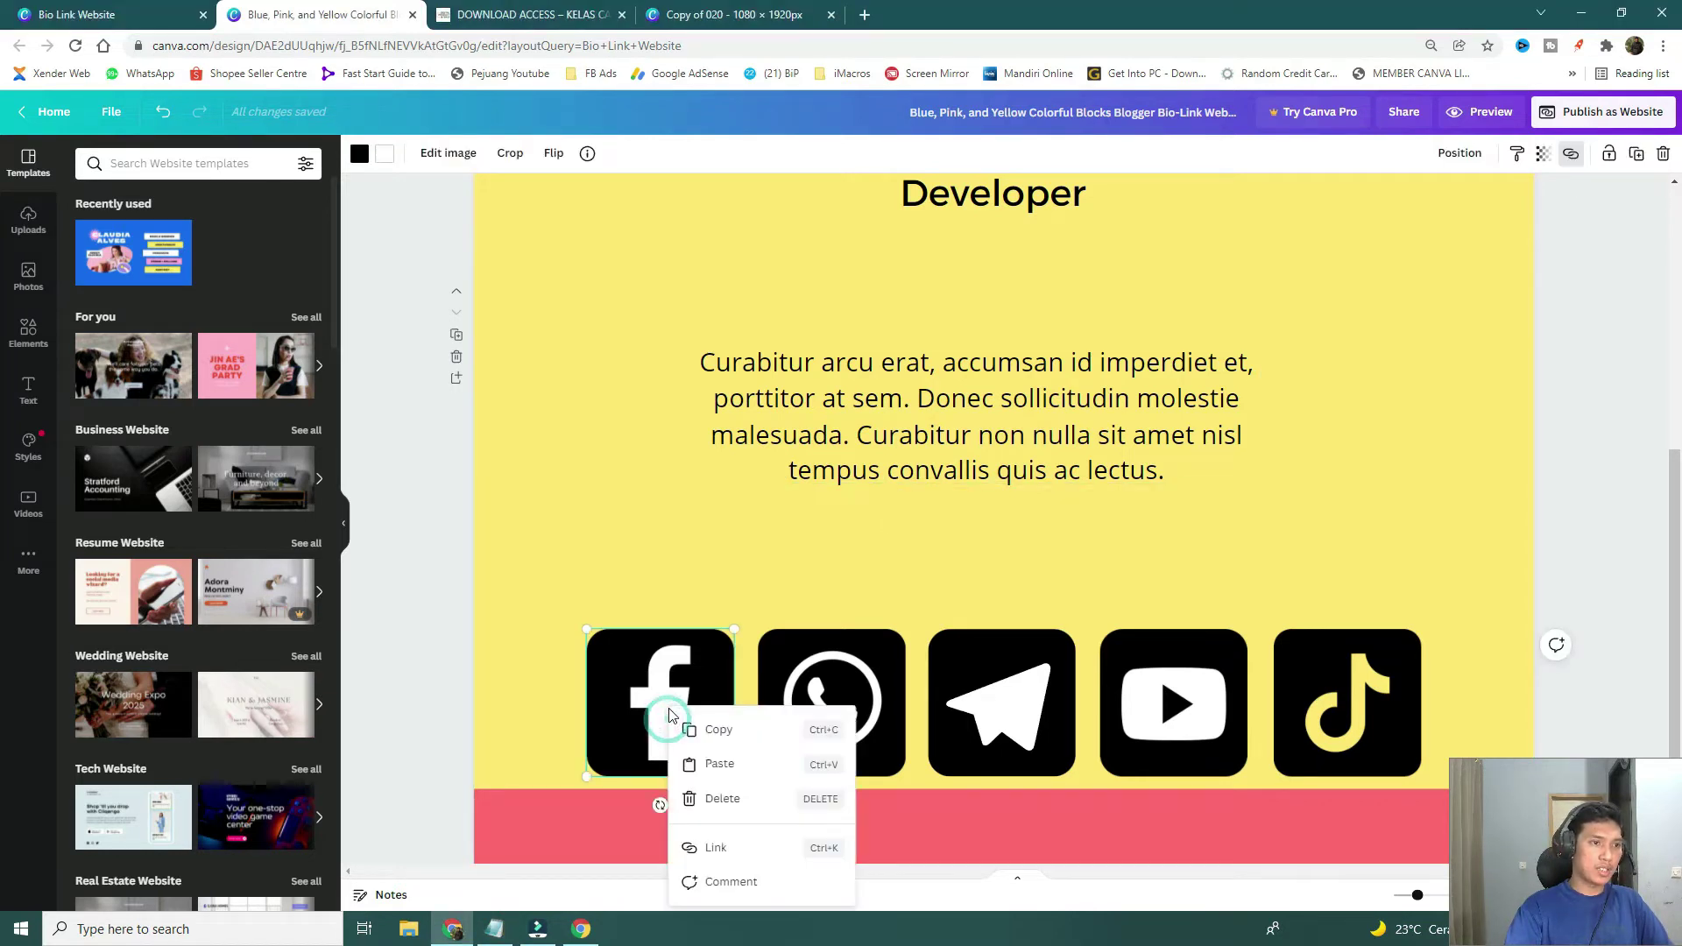
pyautogui.click(714, 843)
pyautogui.click(1454, 235)
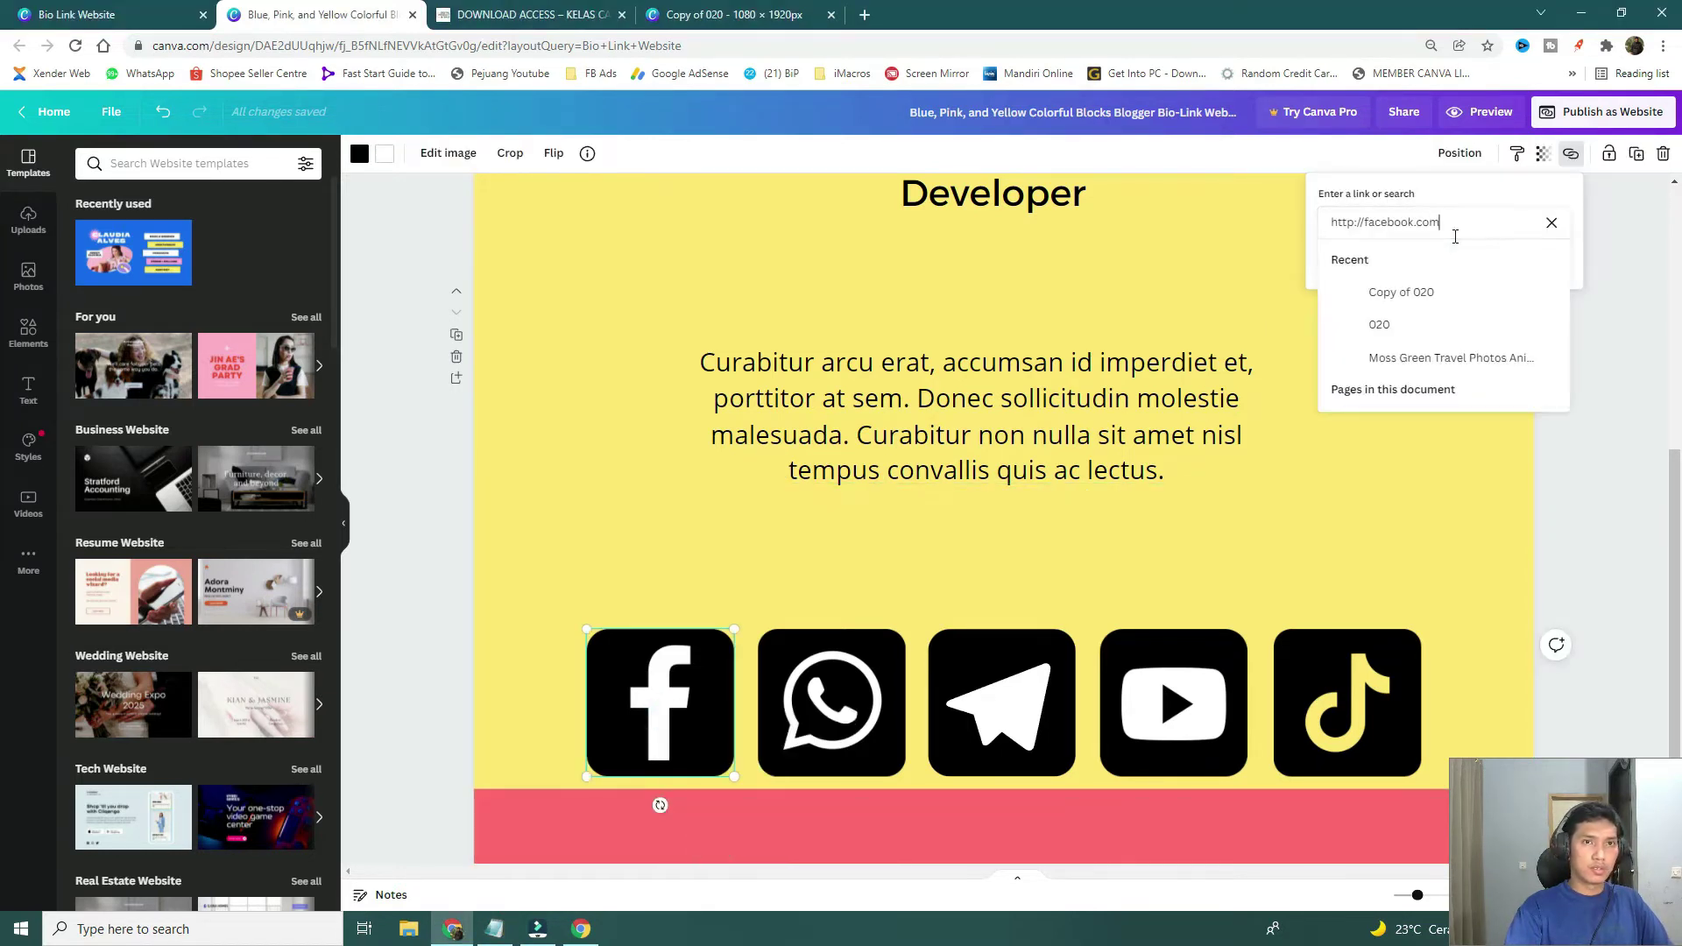
pyautogui.tripleClick(1454, 235)
pyautogui.write('https://web.facebook.com/andra.dpratama/')
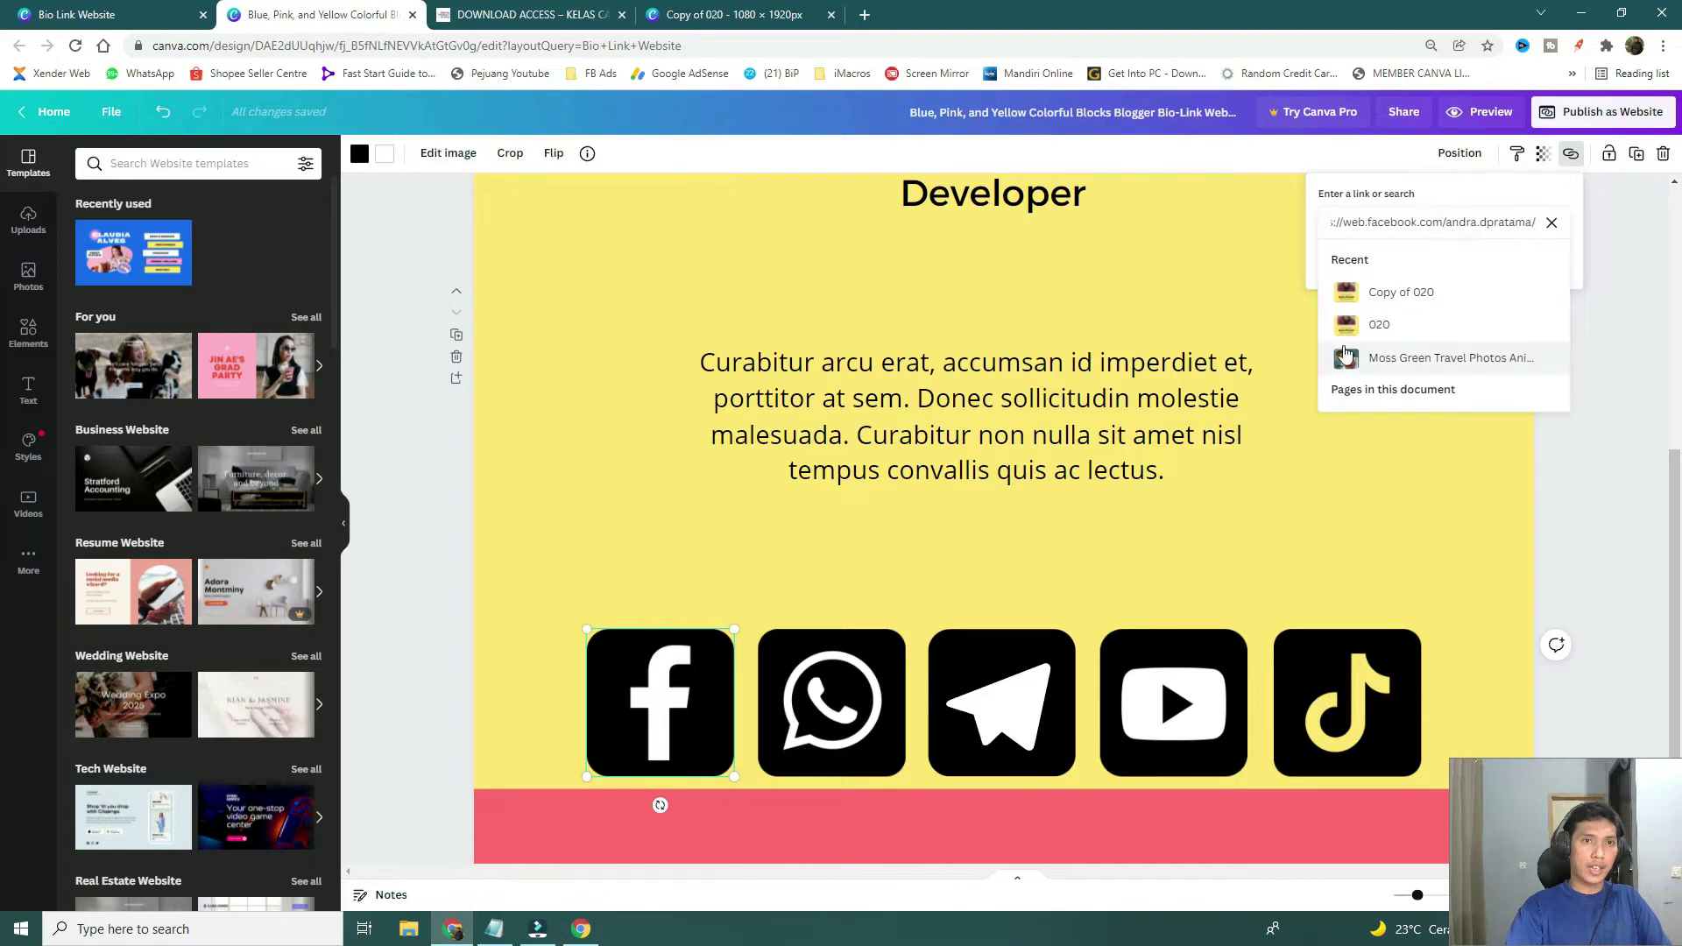
pyautogui.press('Return')
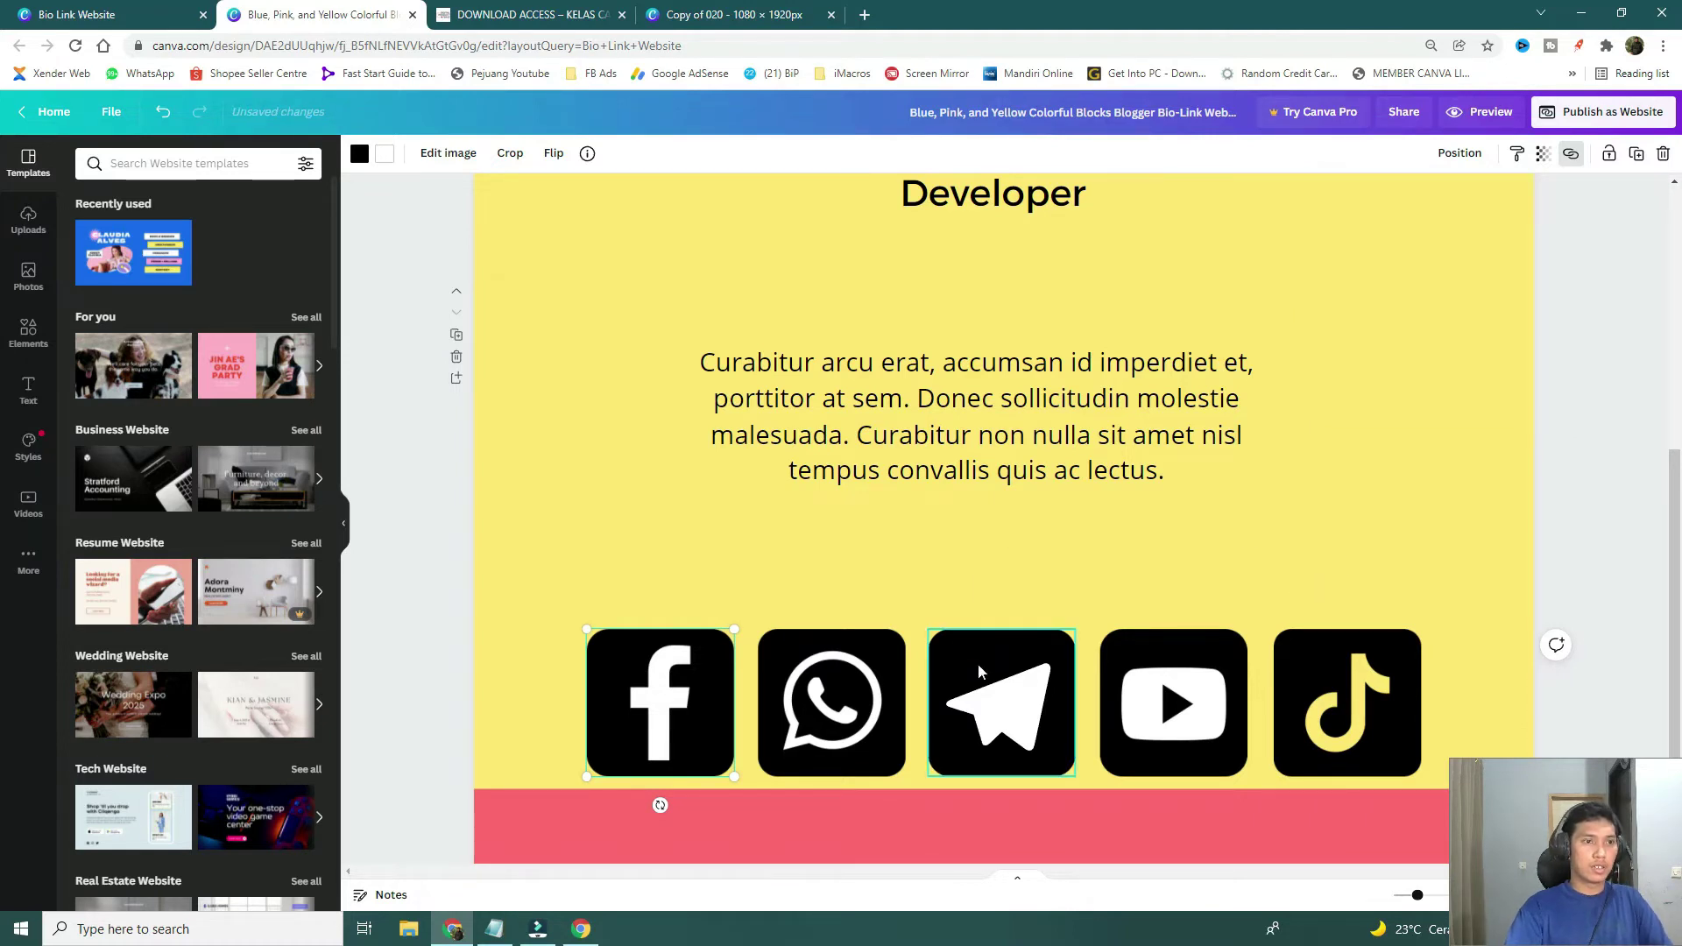
# Replace the TikTok icon's link with the personal TikTok profile URL.
pyautogui.click(1379, 695)
pyautogui.rightClick(1380, 695)
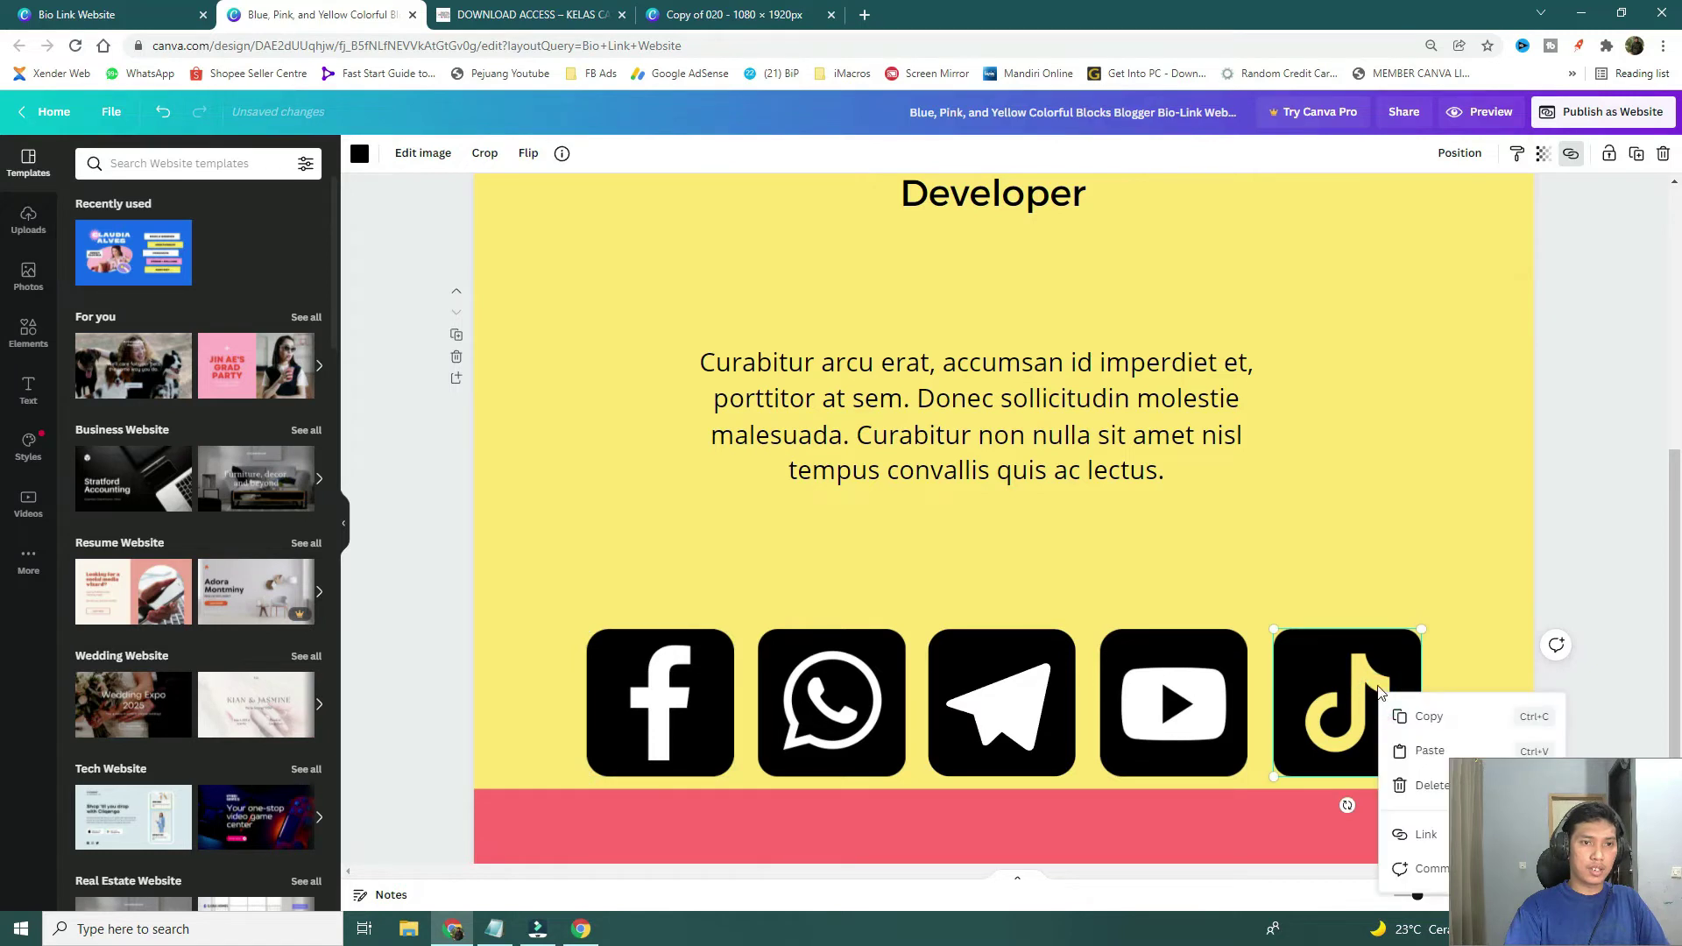
pyautogui.click(1415, 830)
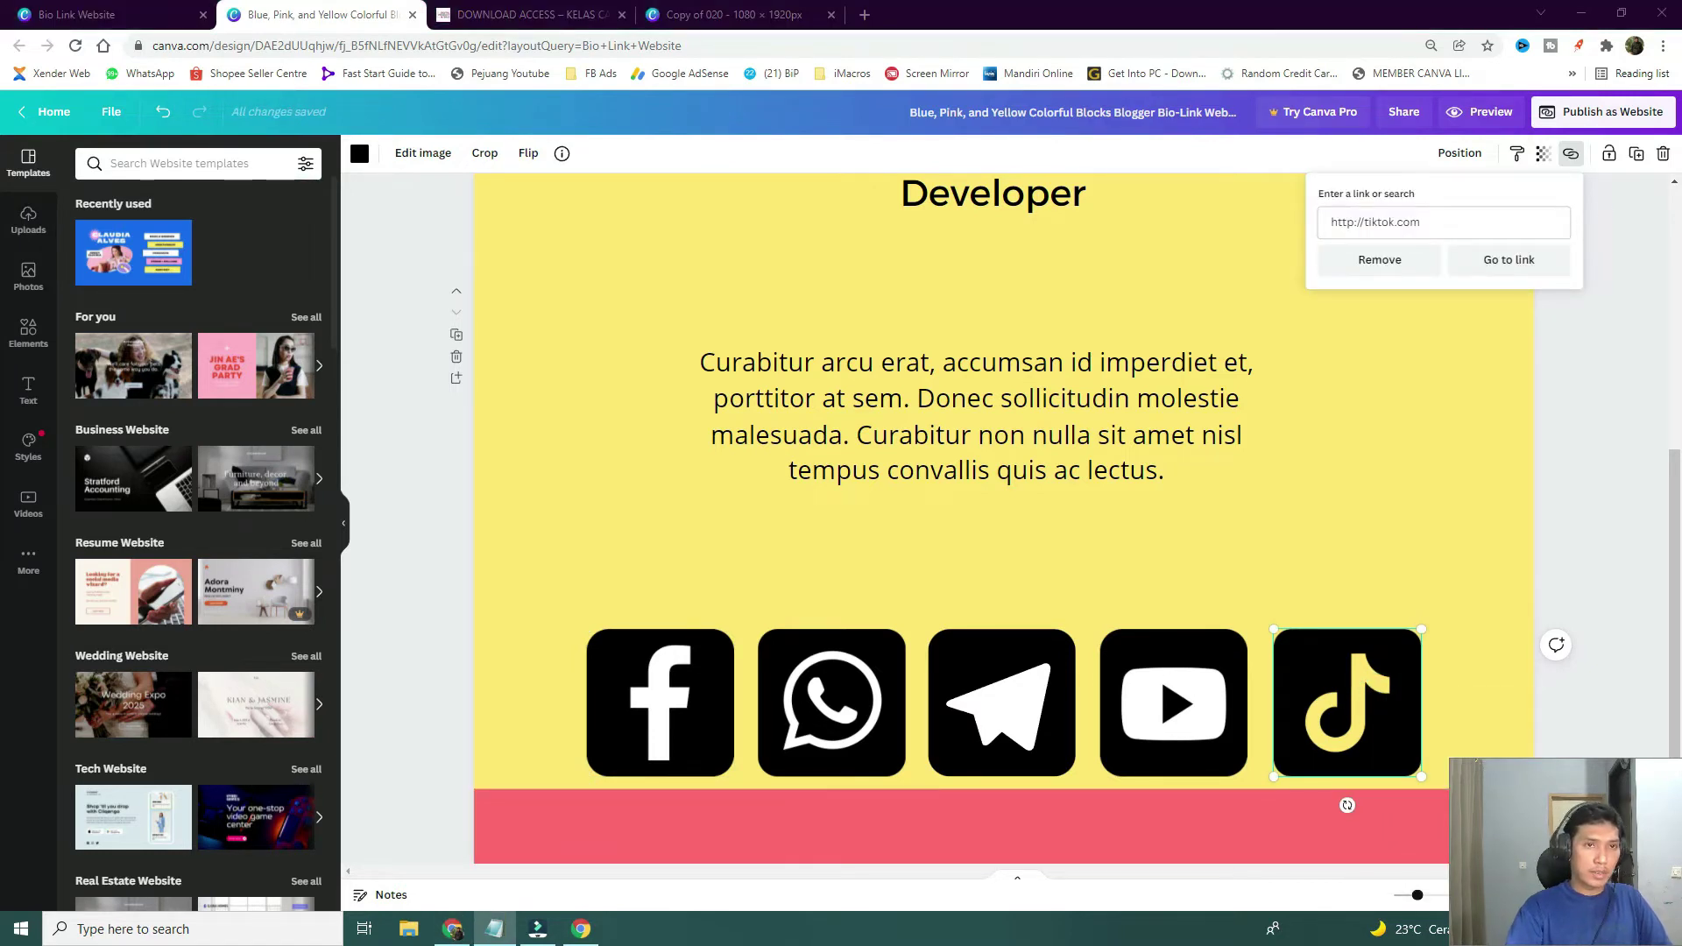
pyautogui.click(1439, 221)
pyautogui.tripleClick(1440, 220)
pyautogui.write('https://www.tiktok.com/@andradpratama')
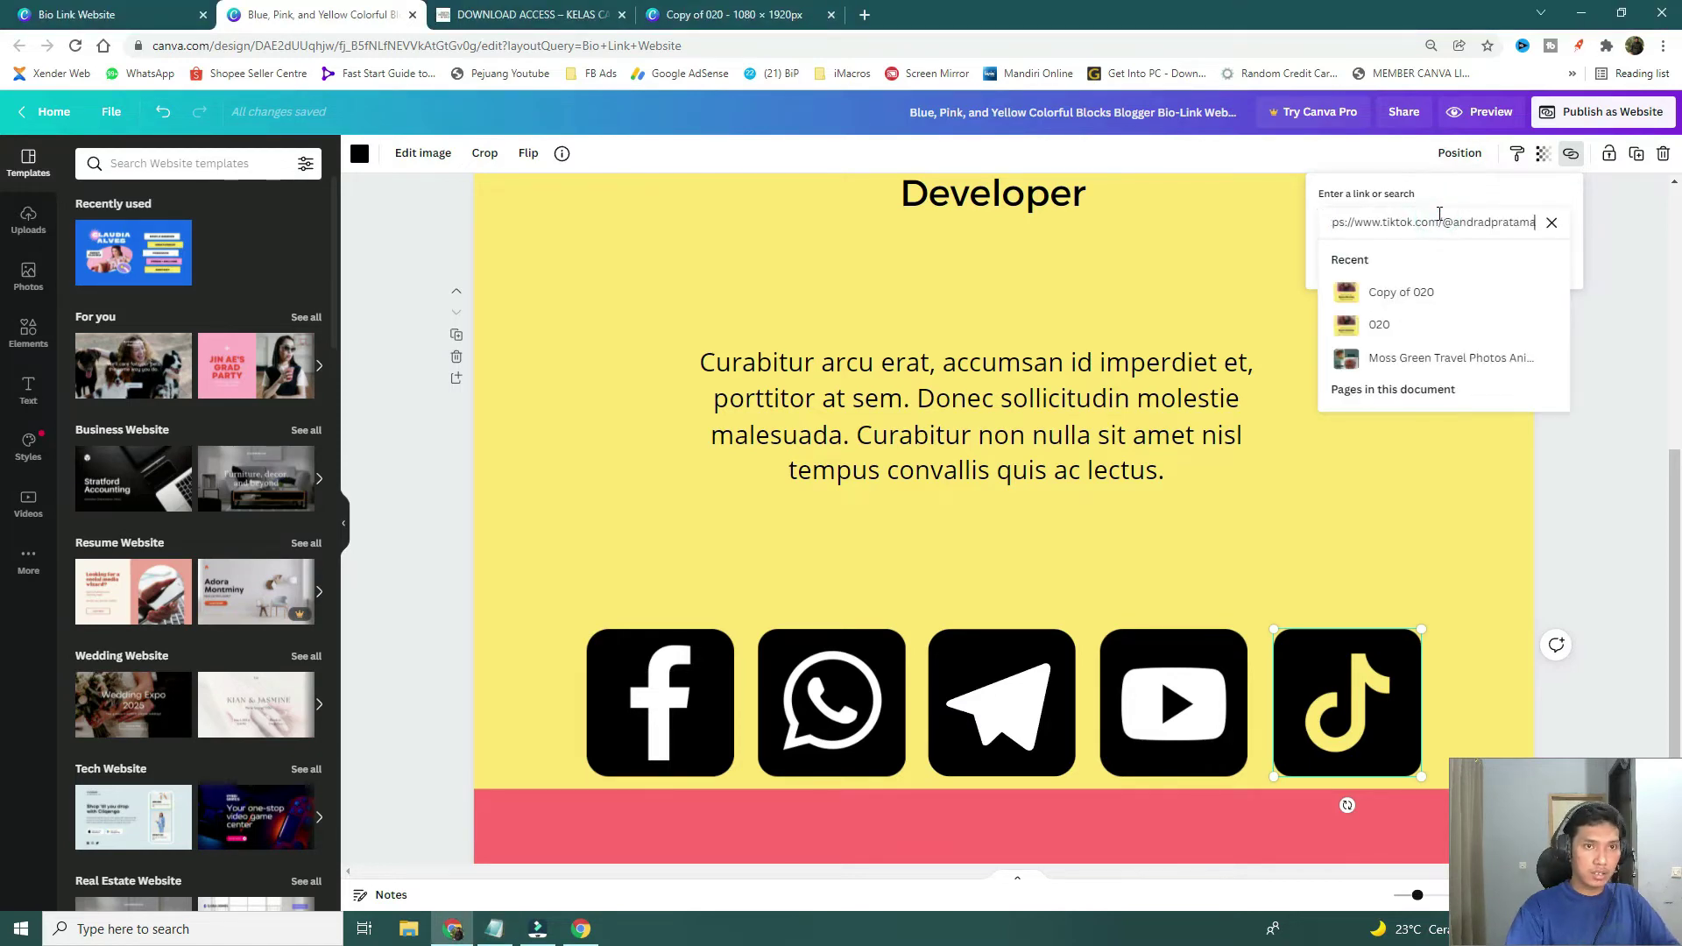
pyautogui.press('Return')
pyautogui.click(1416, 446)
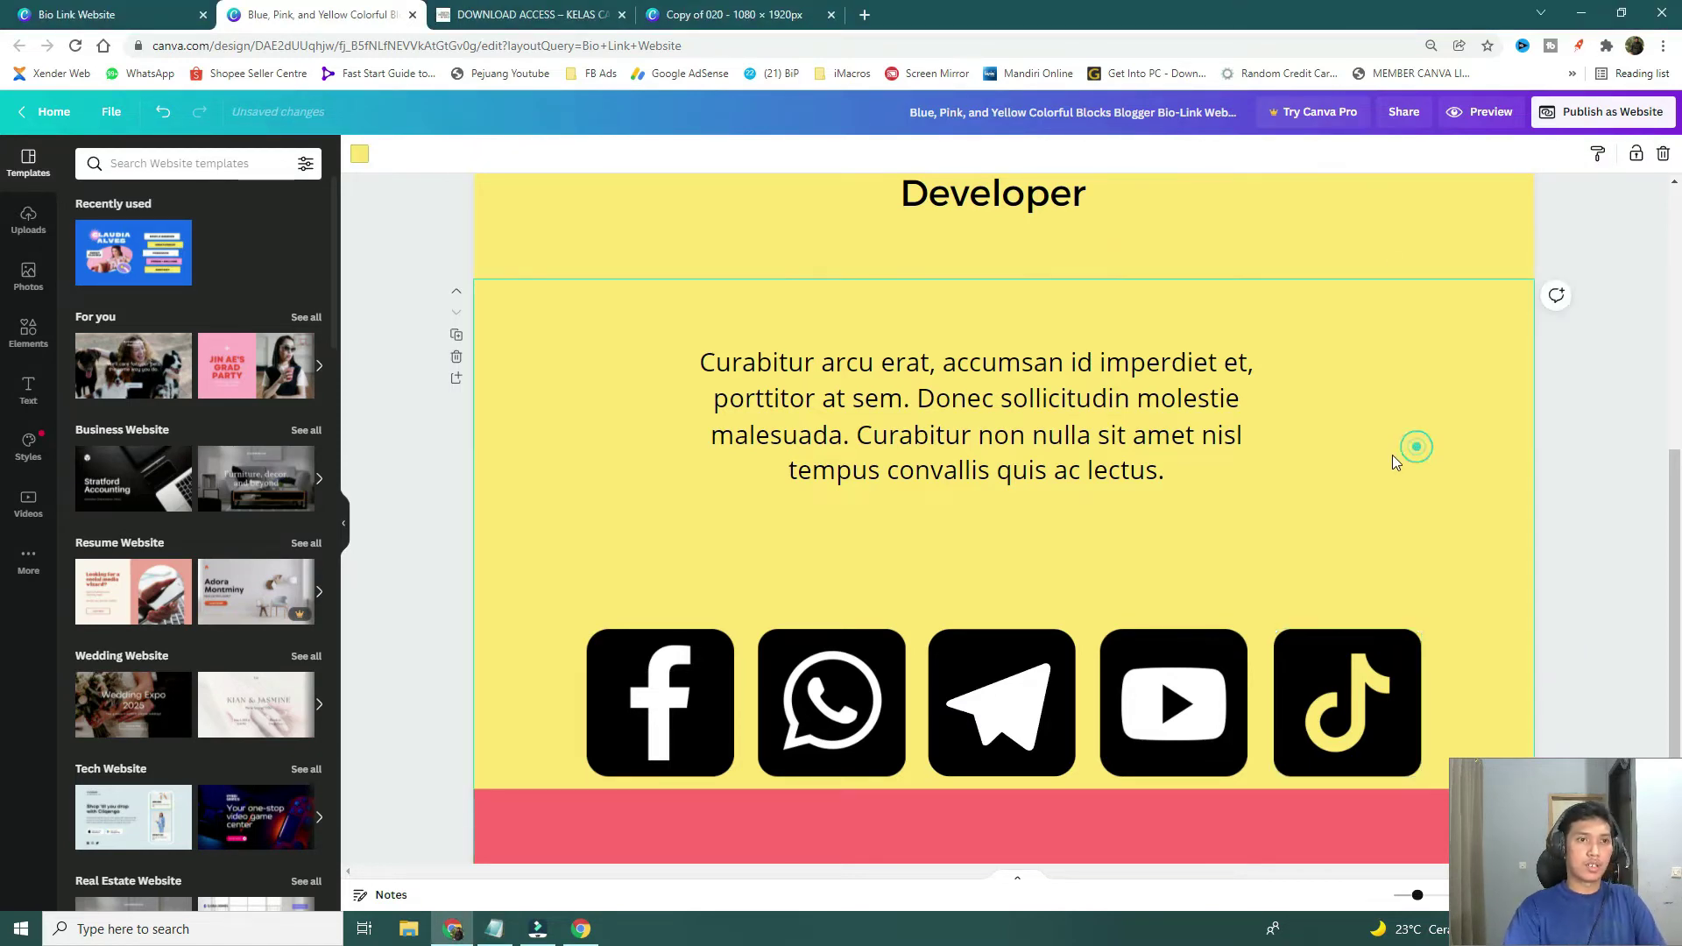
# Reposition the white frame behind the portrait on the first page so its border surrounds the photo evenly.
pyautogui.scroll(5, 1393, 460)
pyautogui.click(1065, 398)
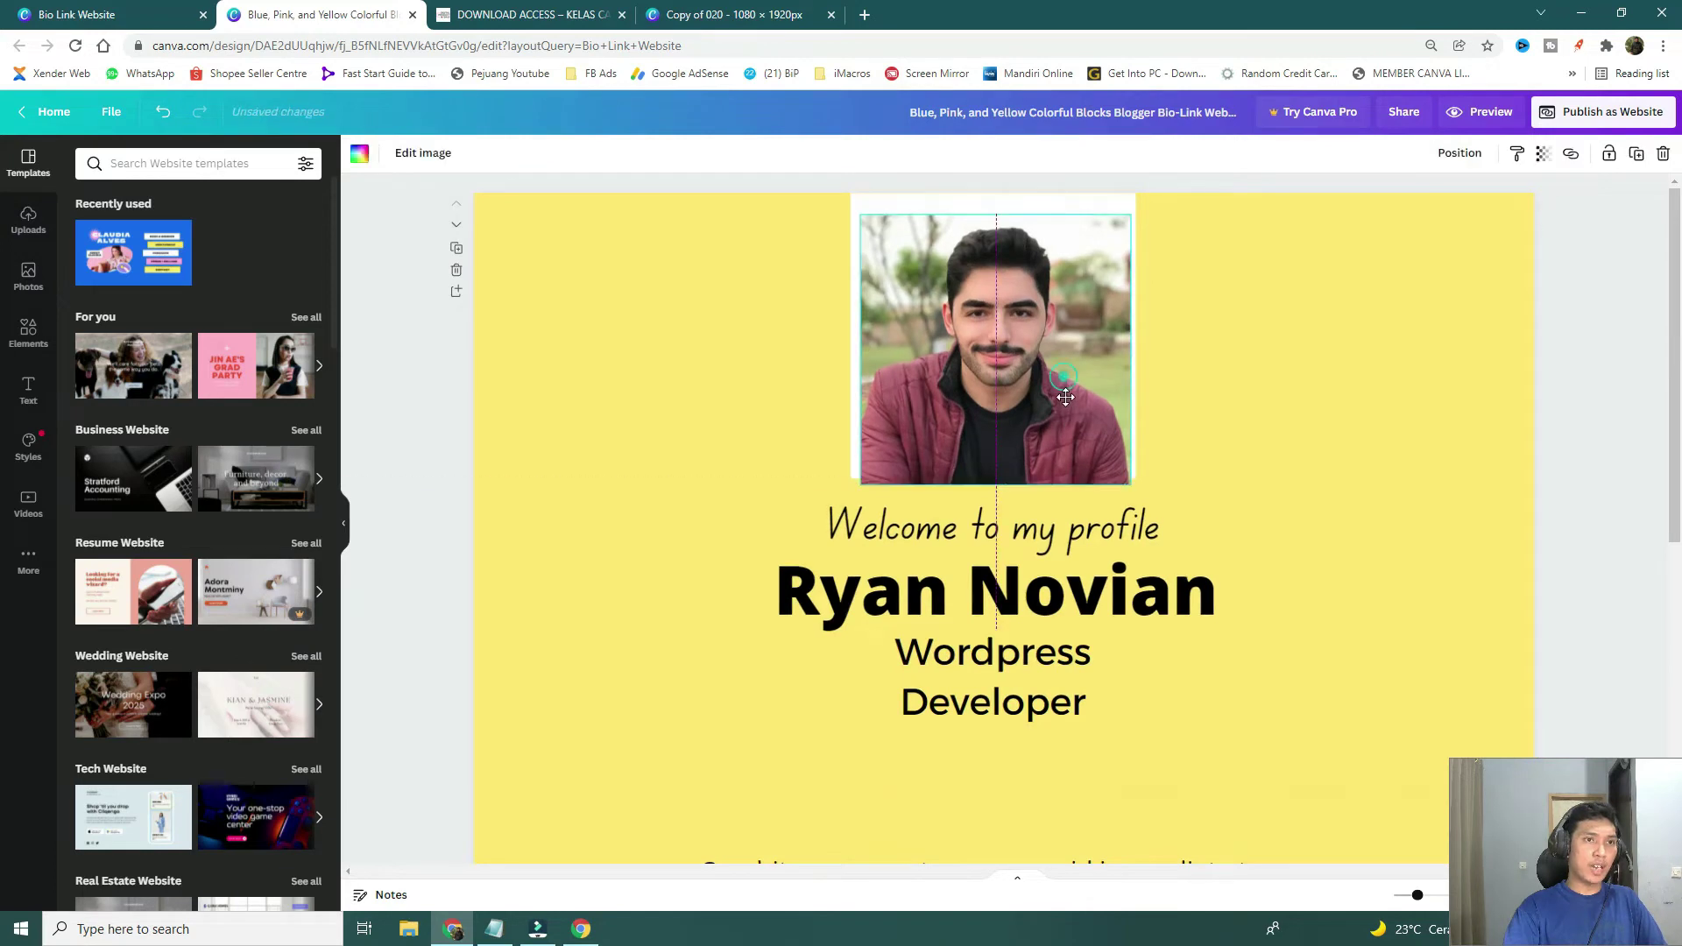
pyautogui.moveTo(1084, 208); pyautogui.dragTo(1069, 211)
pyautogui.click(1069, 200)
pyautogui.click(1386, 302)
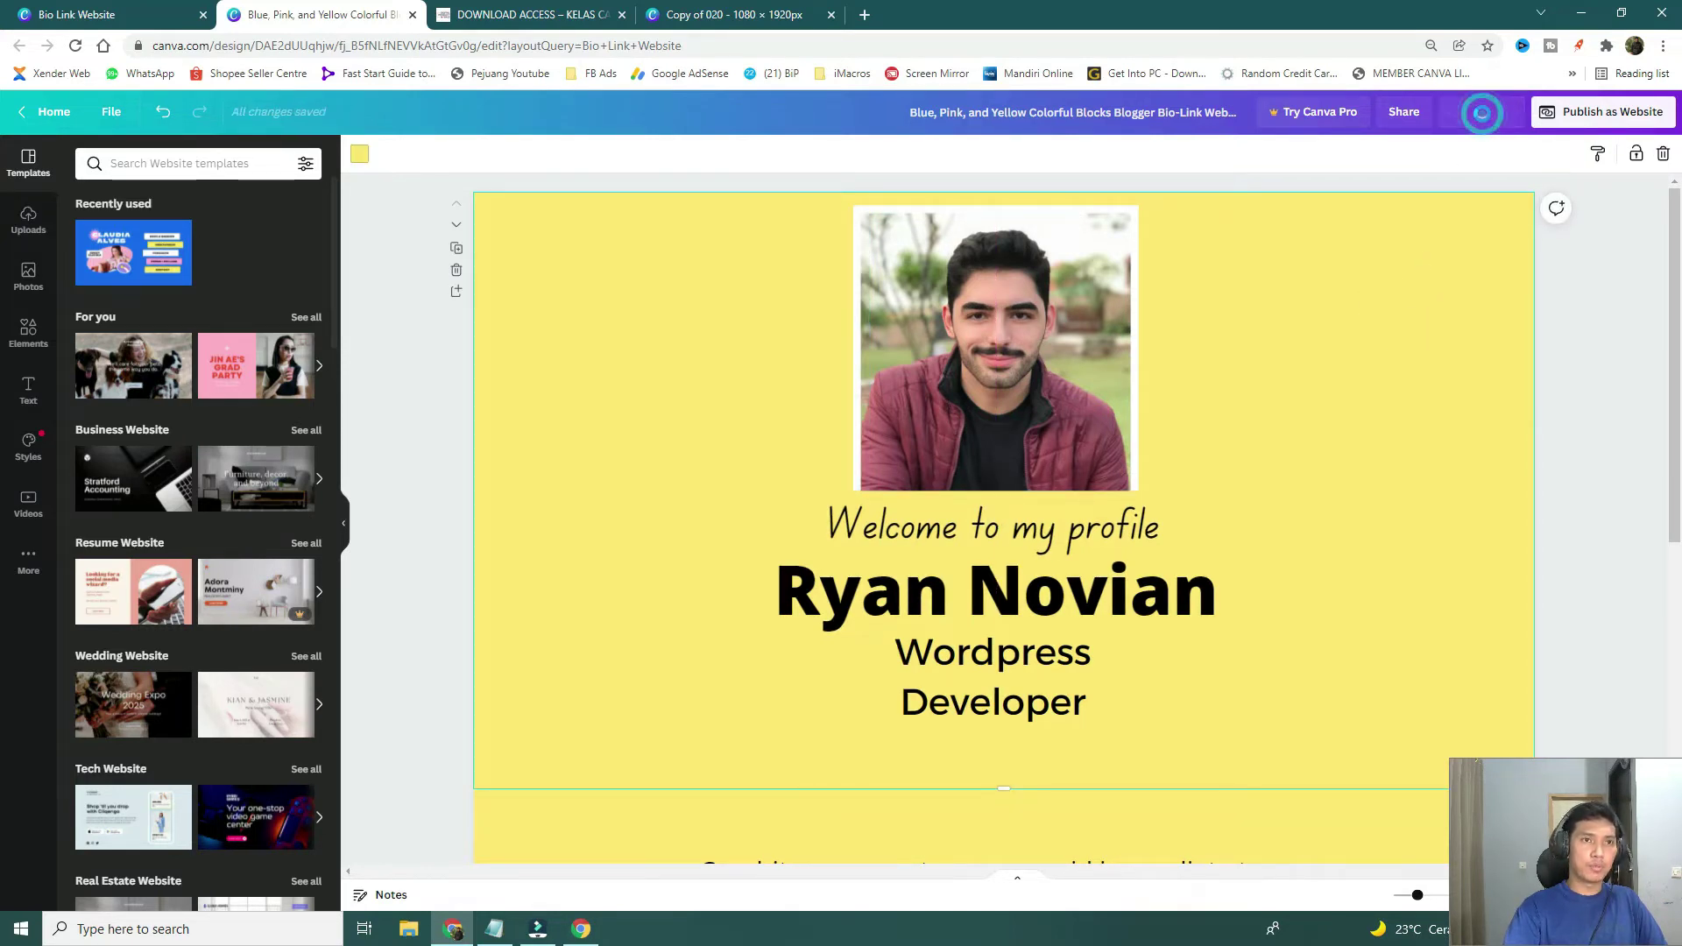
# Preview the website in the desktop layout and examine both pages from the portrait to the pink bar.
pyautogui.click(1483, 113)
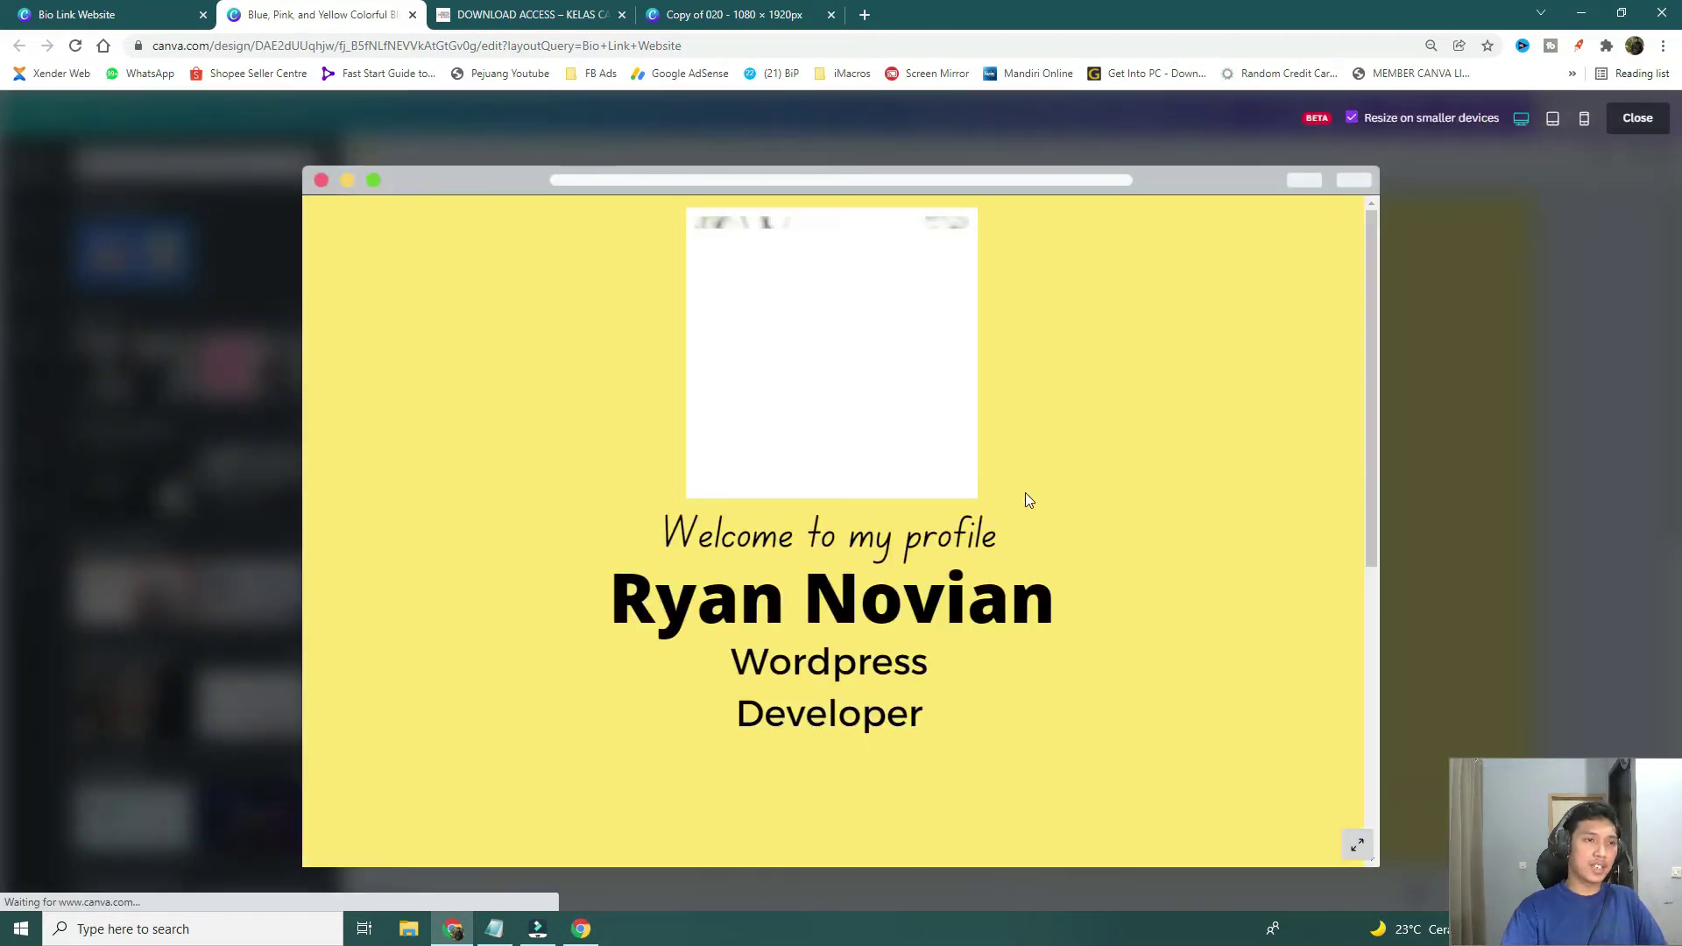
pyautogui.scroll(-6, 1025, 495)
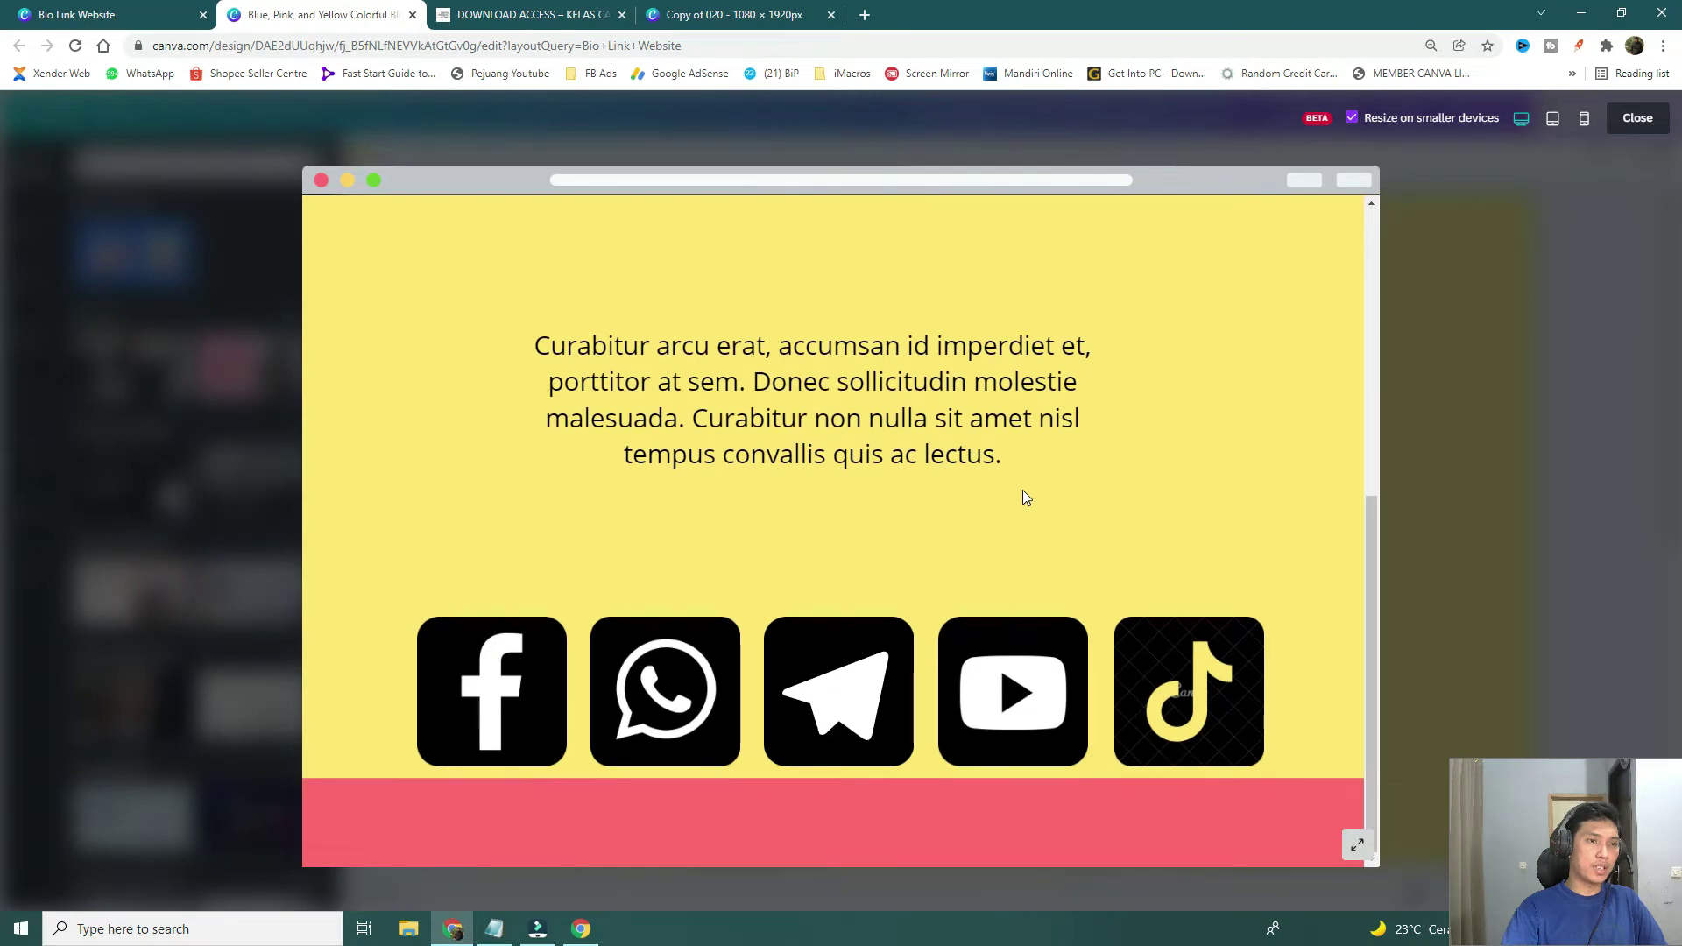
pyautogui.scroll(6, 1025, 496)
pyautogui.scroll(-2, 1025, 497)
pyautogui.scroll(-4, 1023, 489)
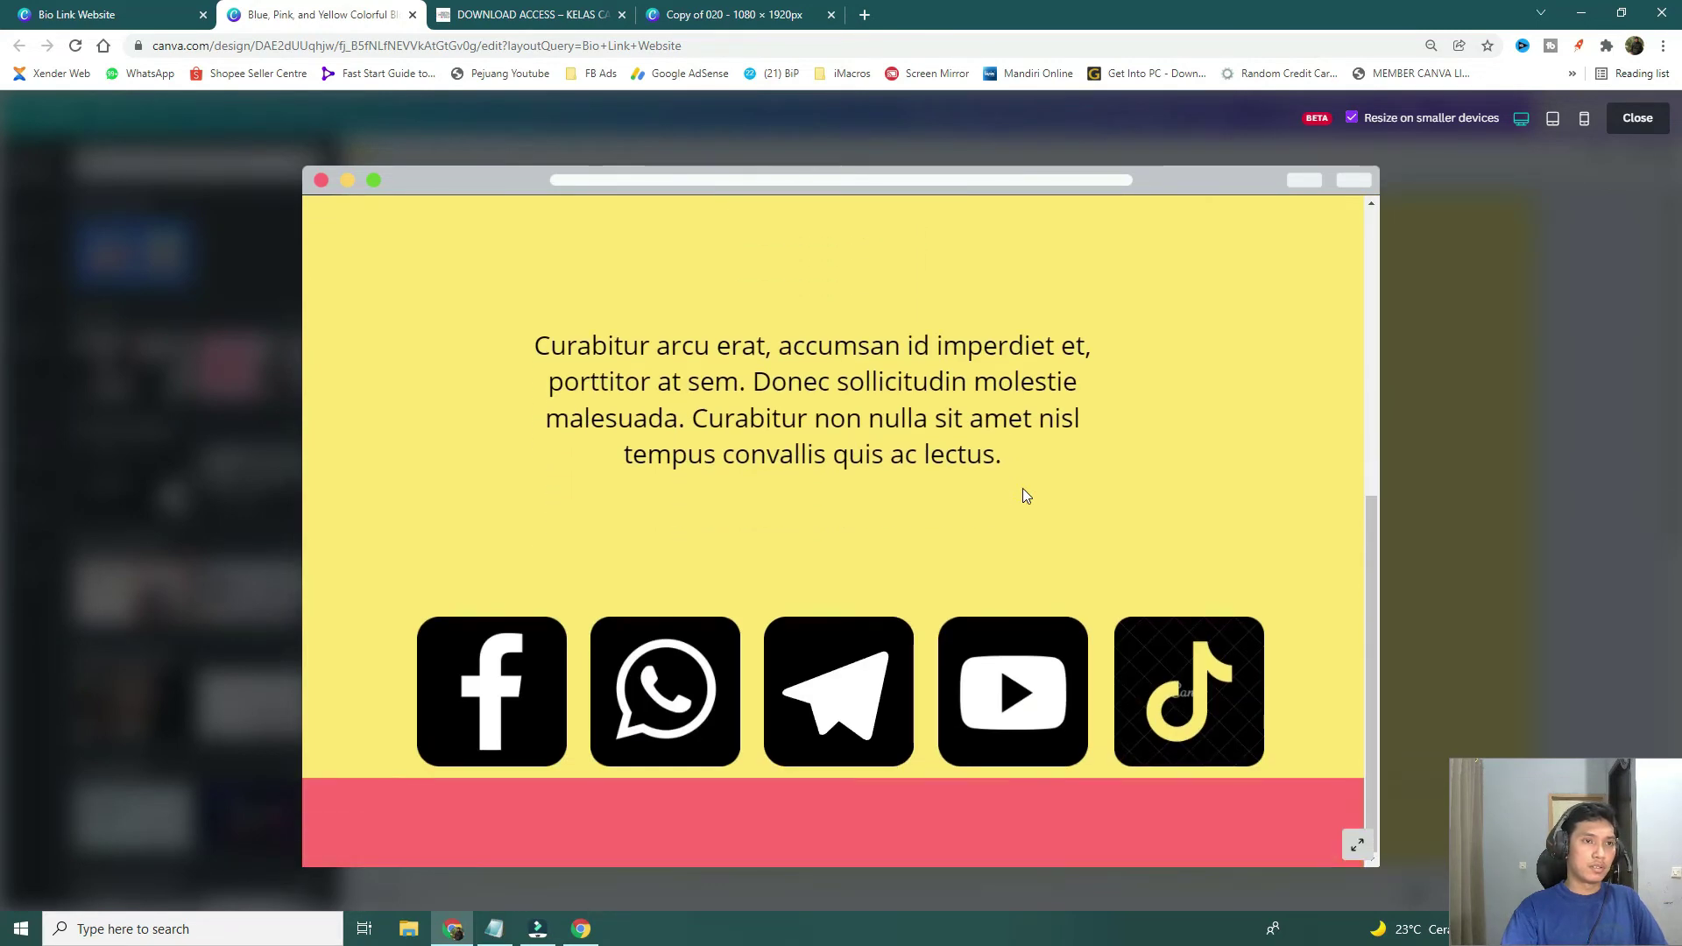
pyautogui.scroll(2, 1174, 491)
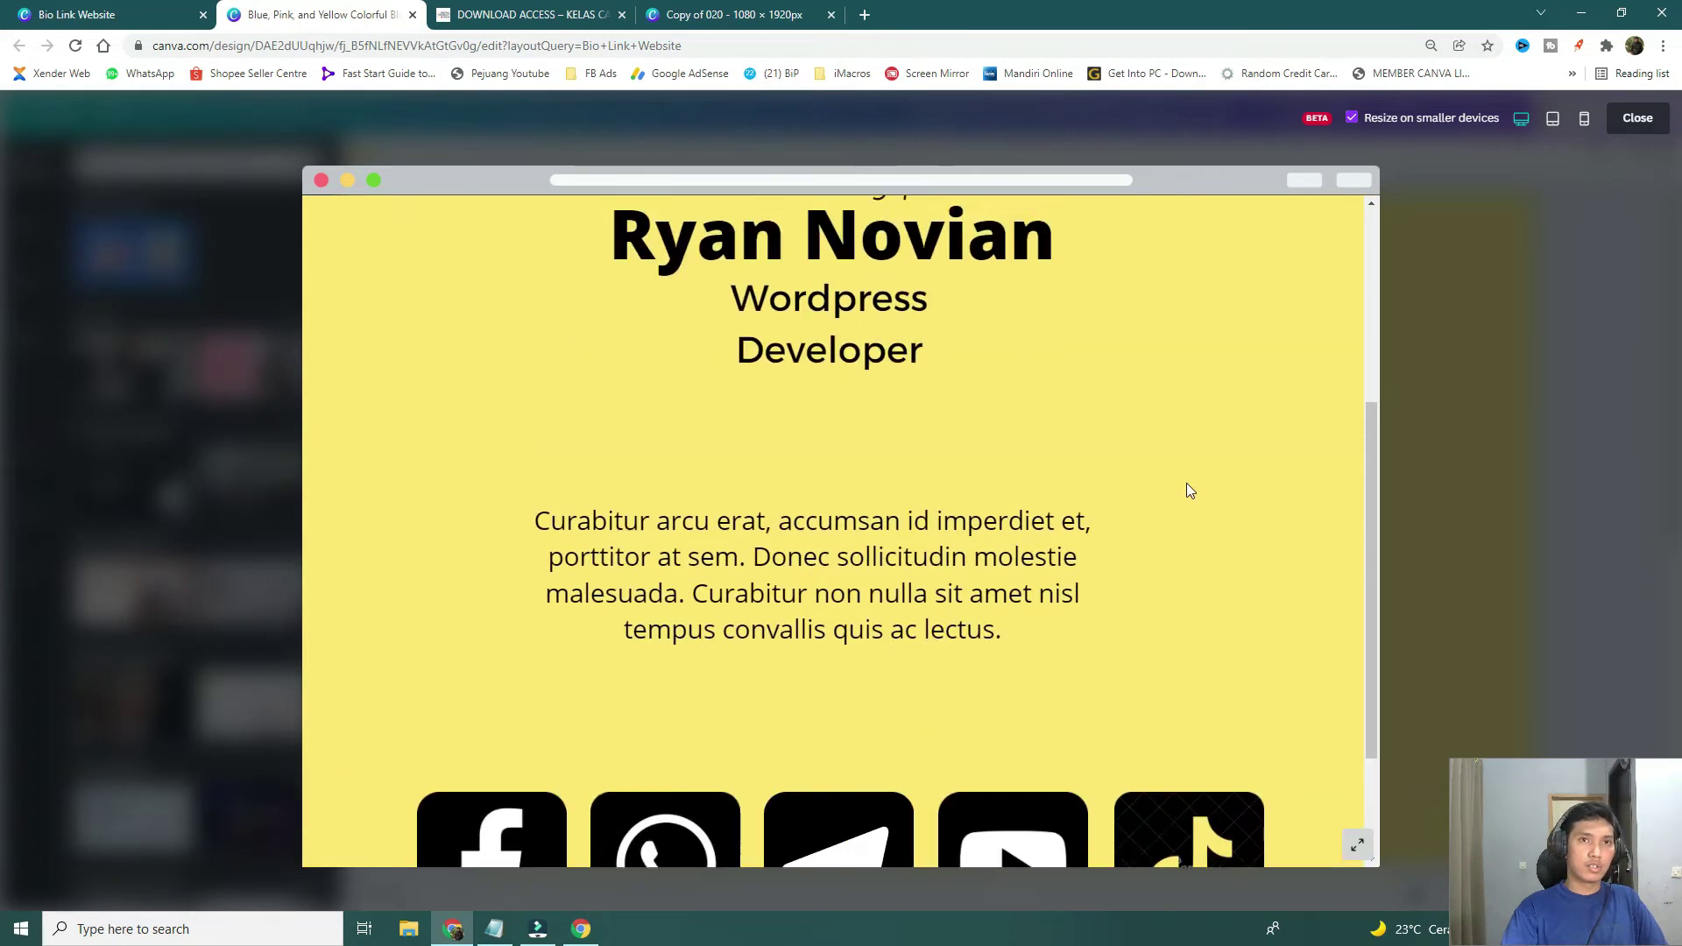
# Check the website preview in the tablet and phone layouts, and return to the design.
pyautogui.click(1553, 120)
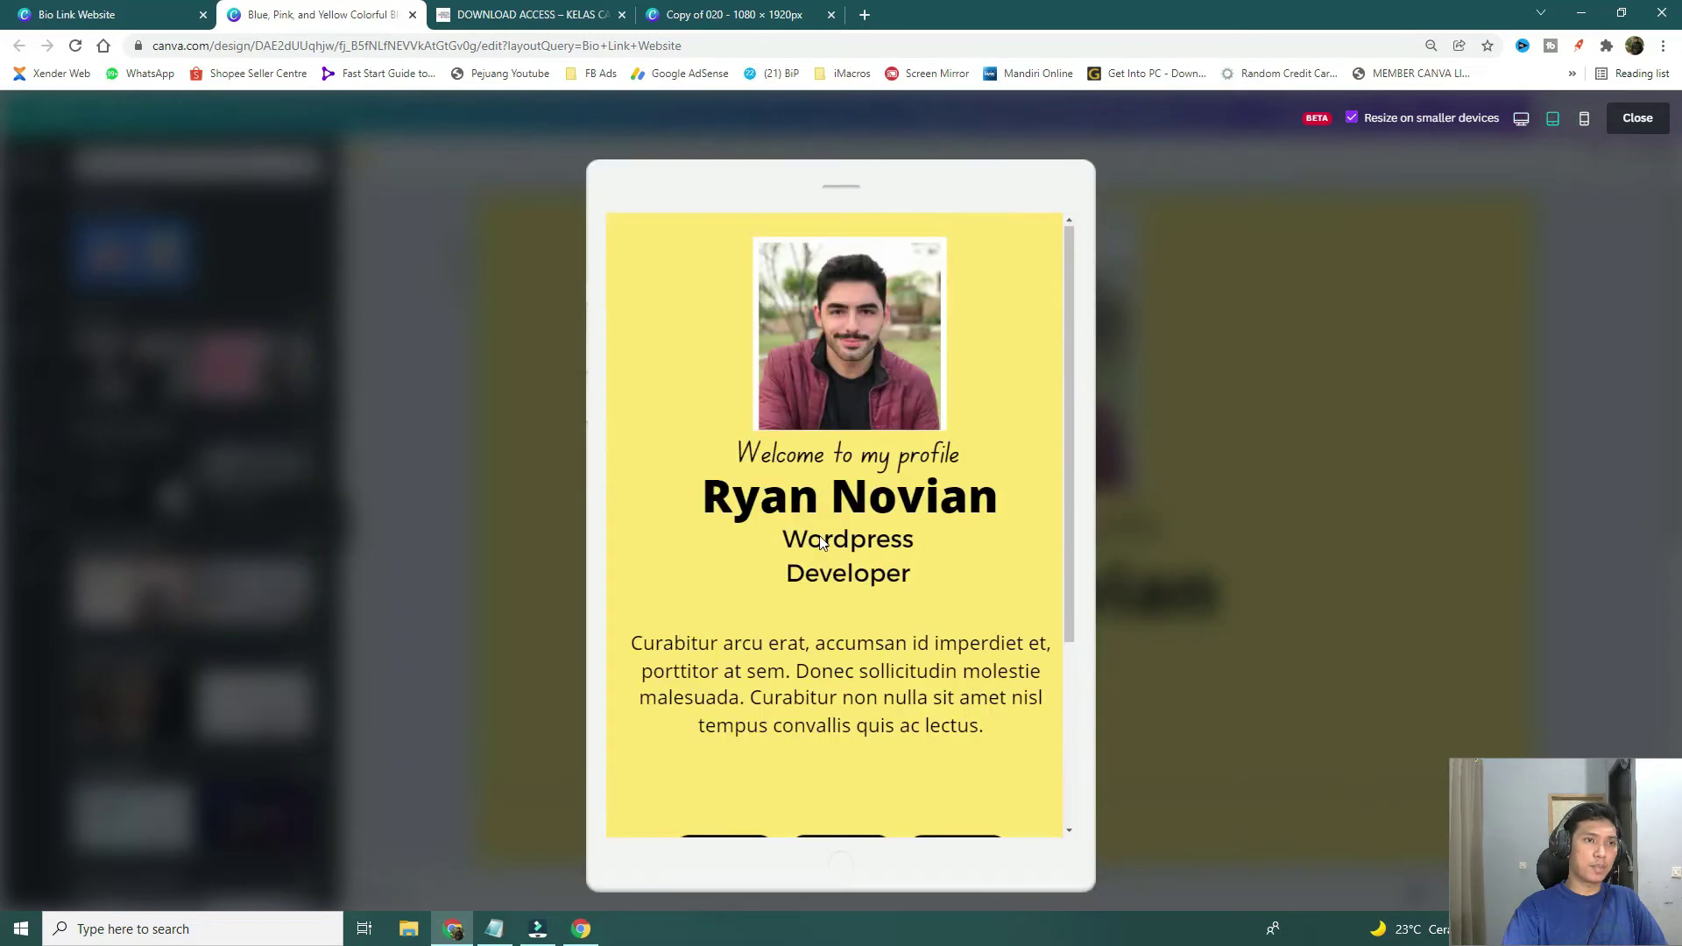
pyautogui.scroll(-3, 849, 519)
pyautogui.scroll(3, 854, 520)
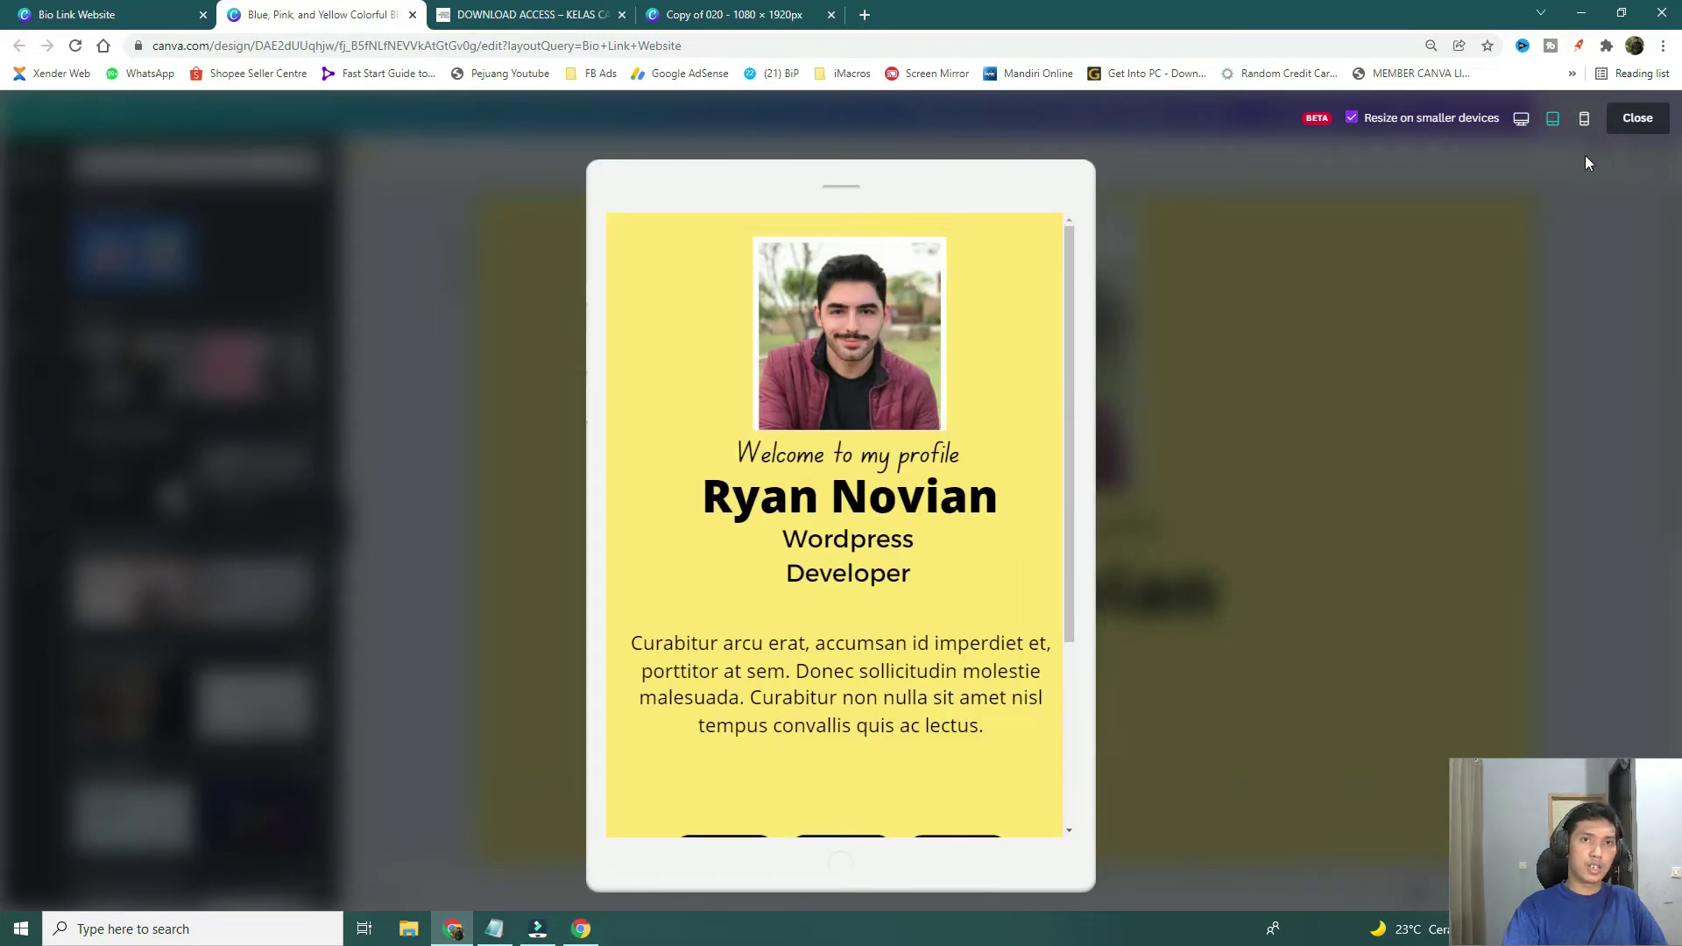
pyautogui.click(1584, 119)
pyautogui.scroll(-5, 864, 513)
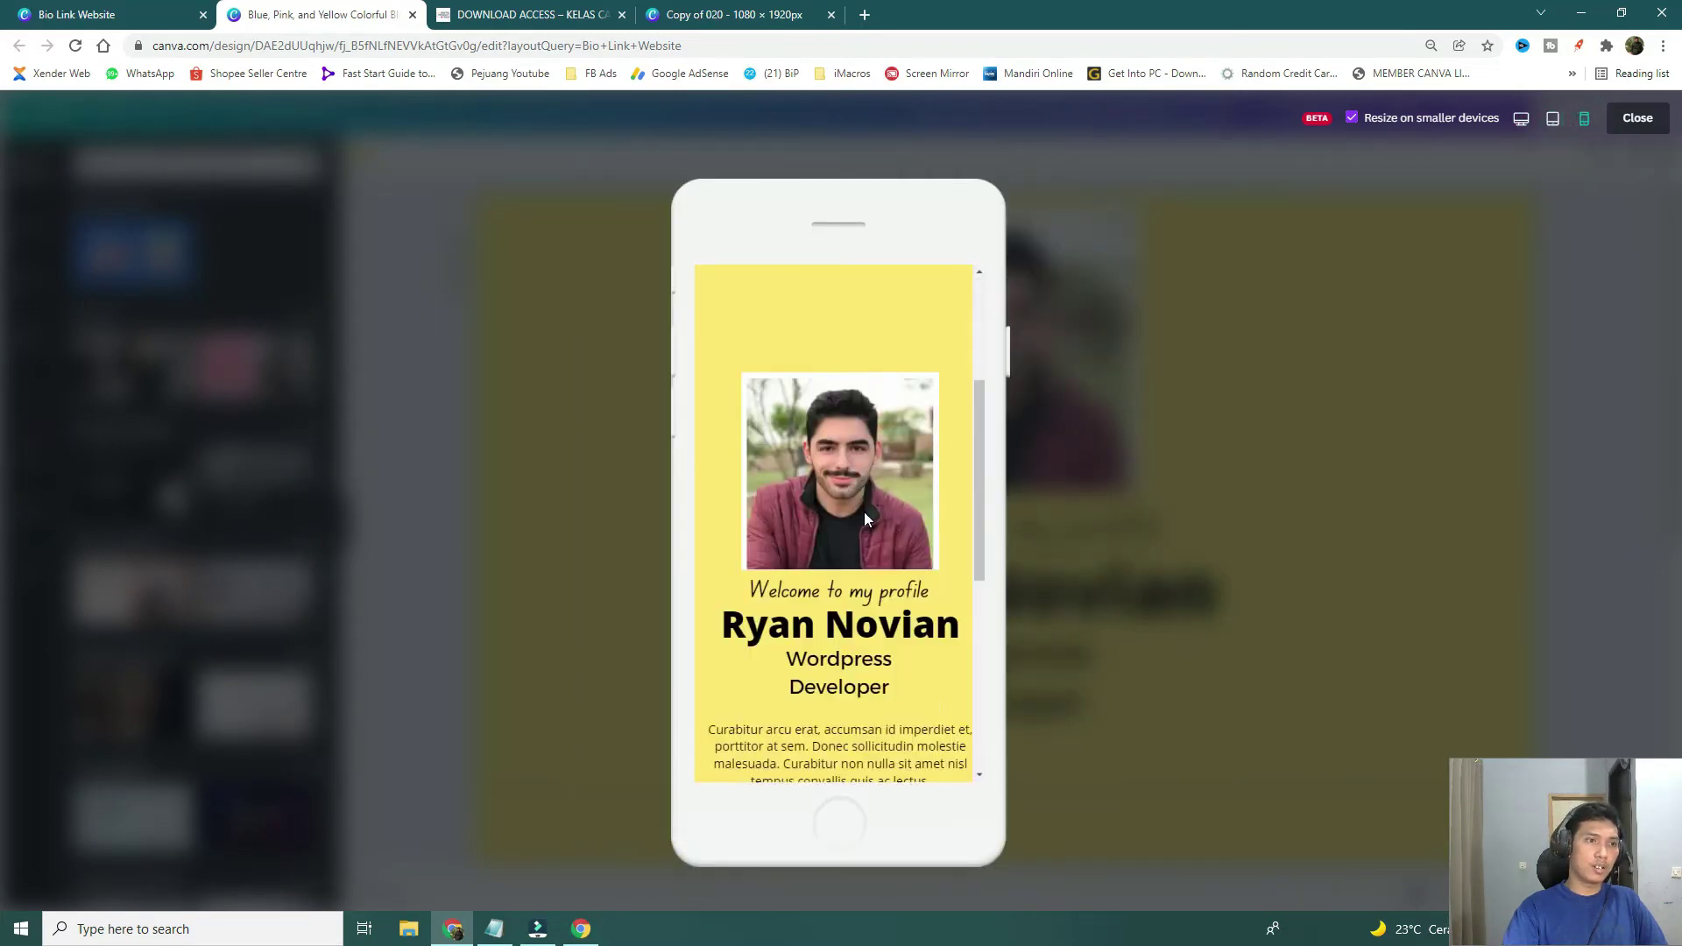
pyautogui.scroll(3, 866, 517)
pyautogui.scroll(3, 868, 519)
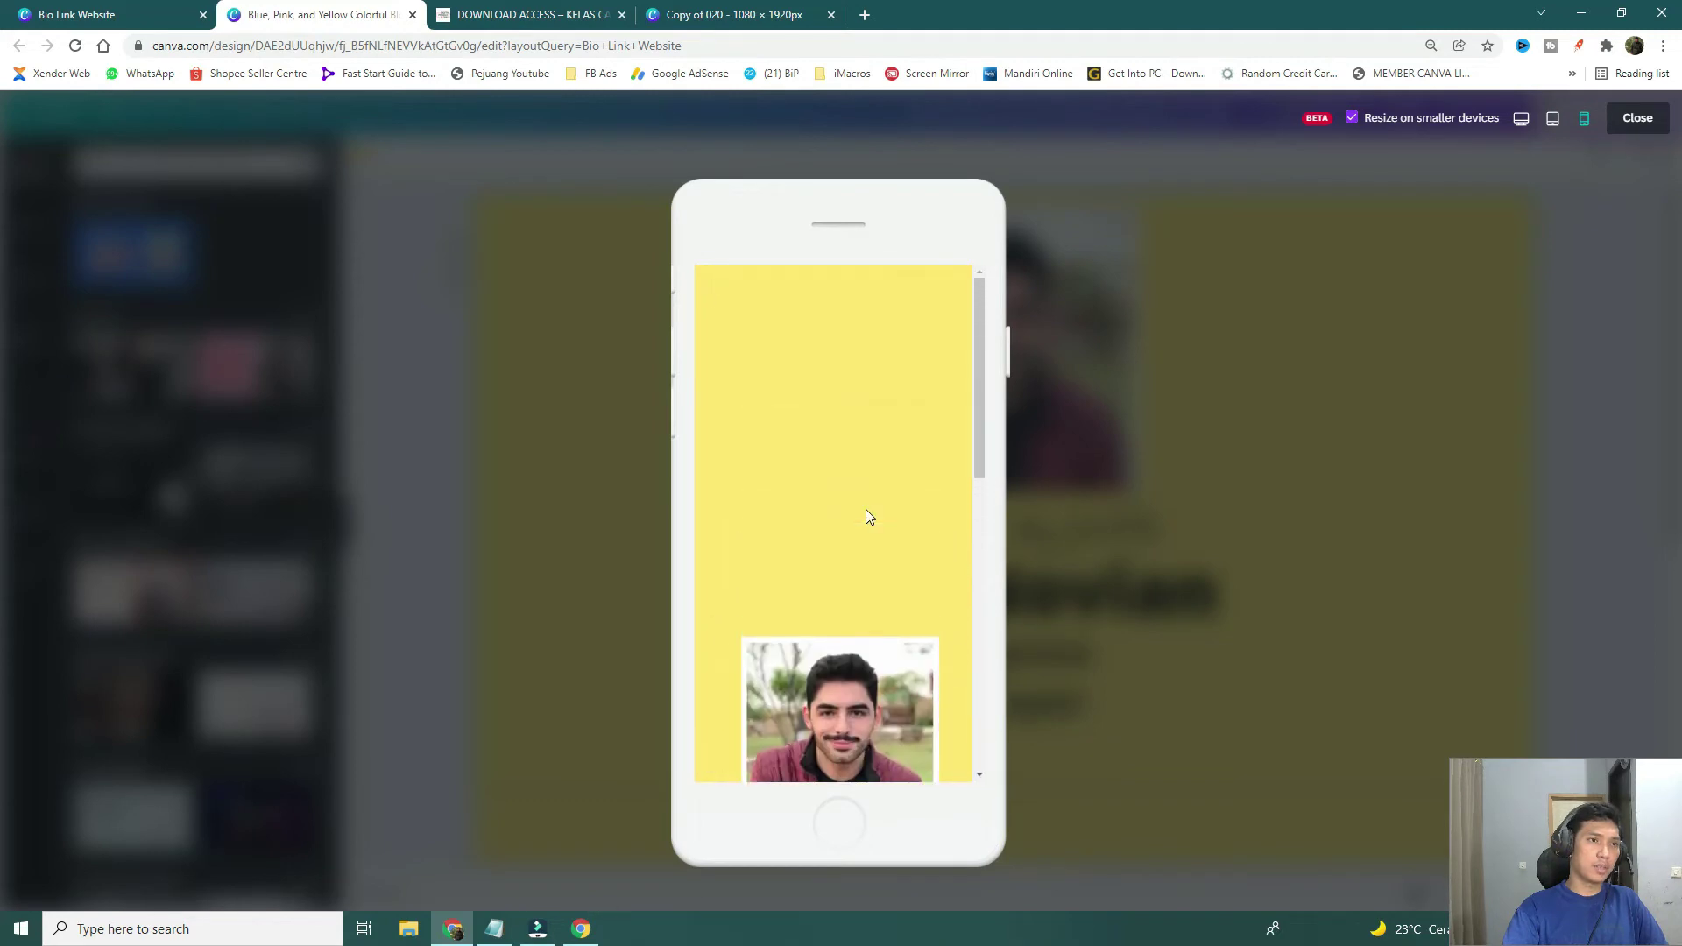
pyautogui.click(1636, 123)
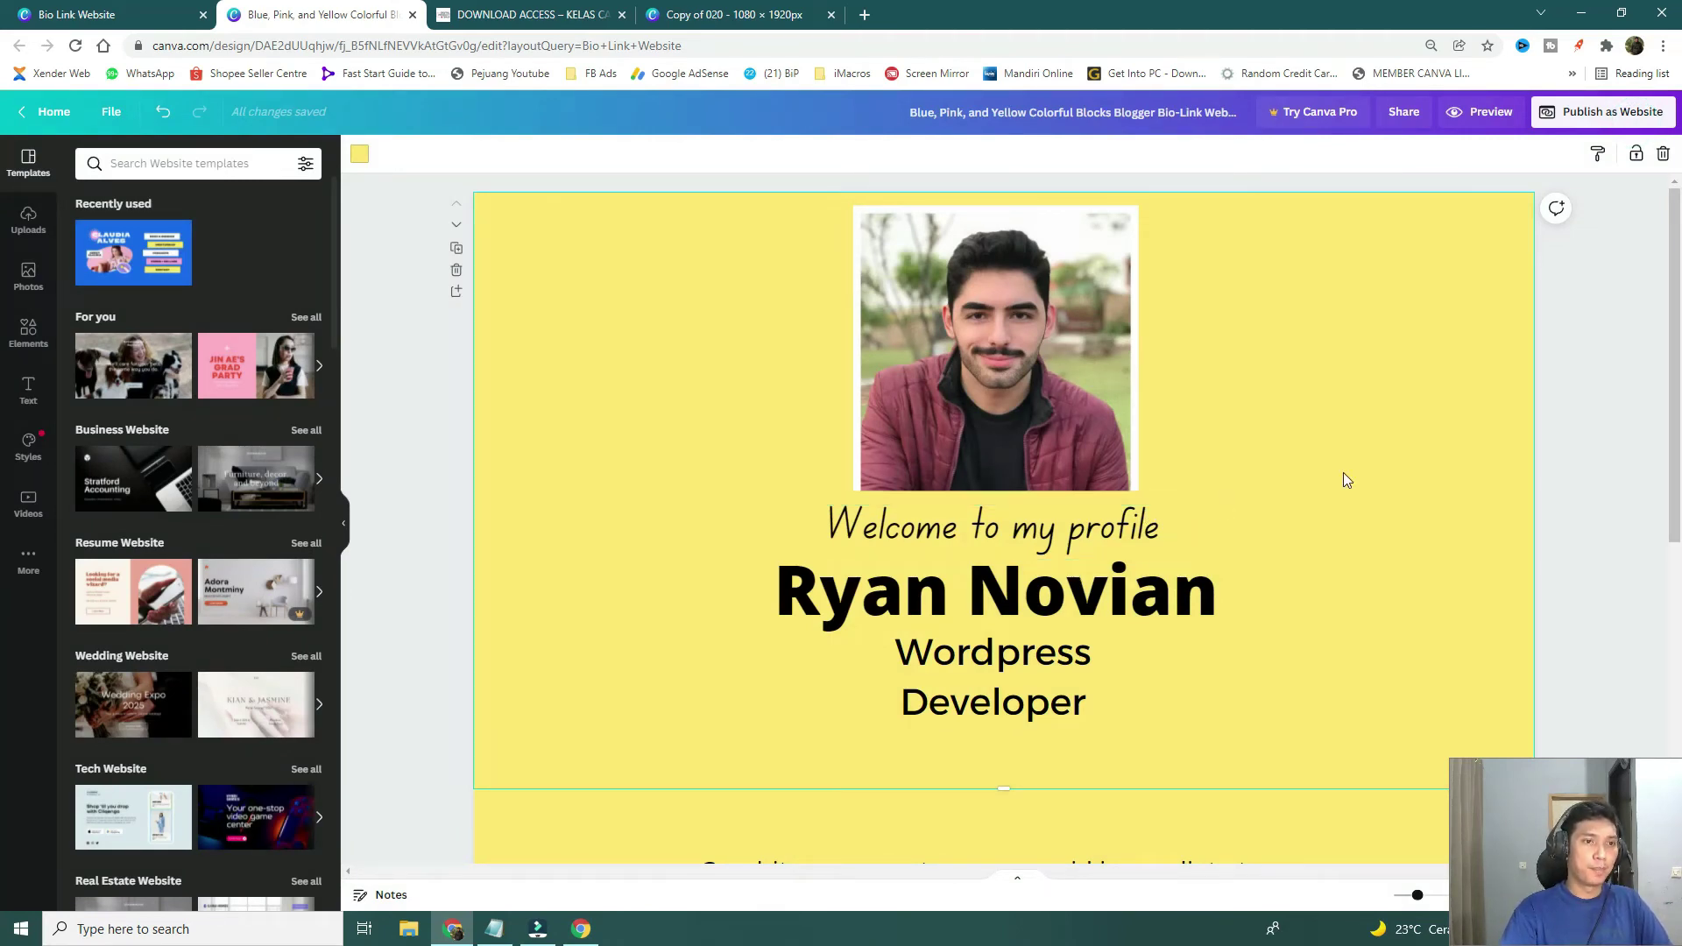
# Start publishing the design as a website on a free Canva domain and claim a personal subdomain based on the owner's name.
pyautogui.scroll(-3, 1345, 477)
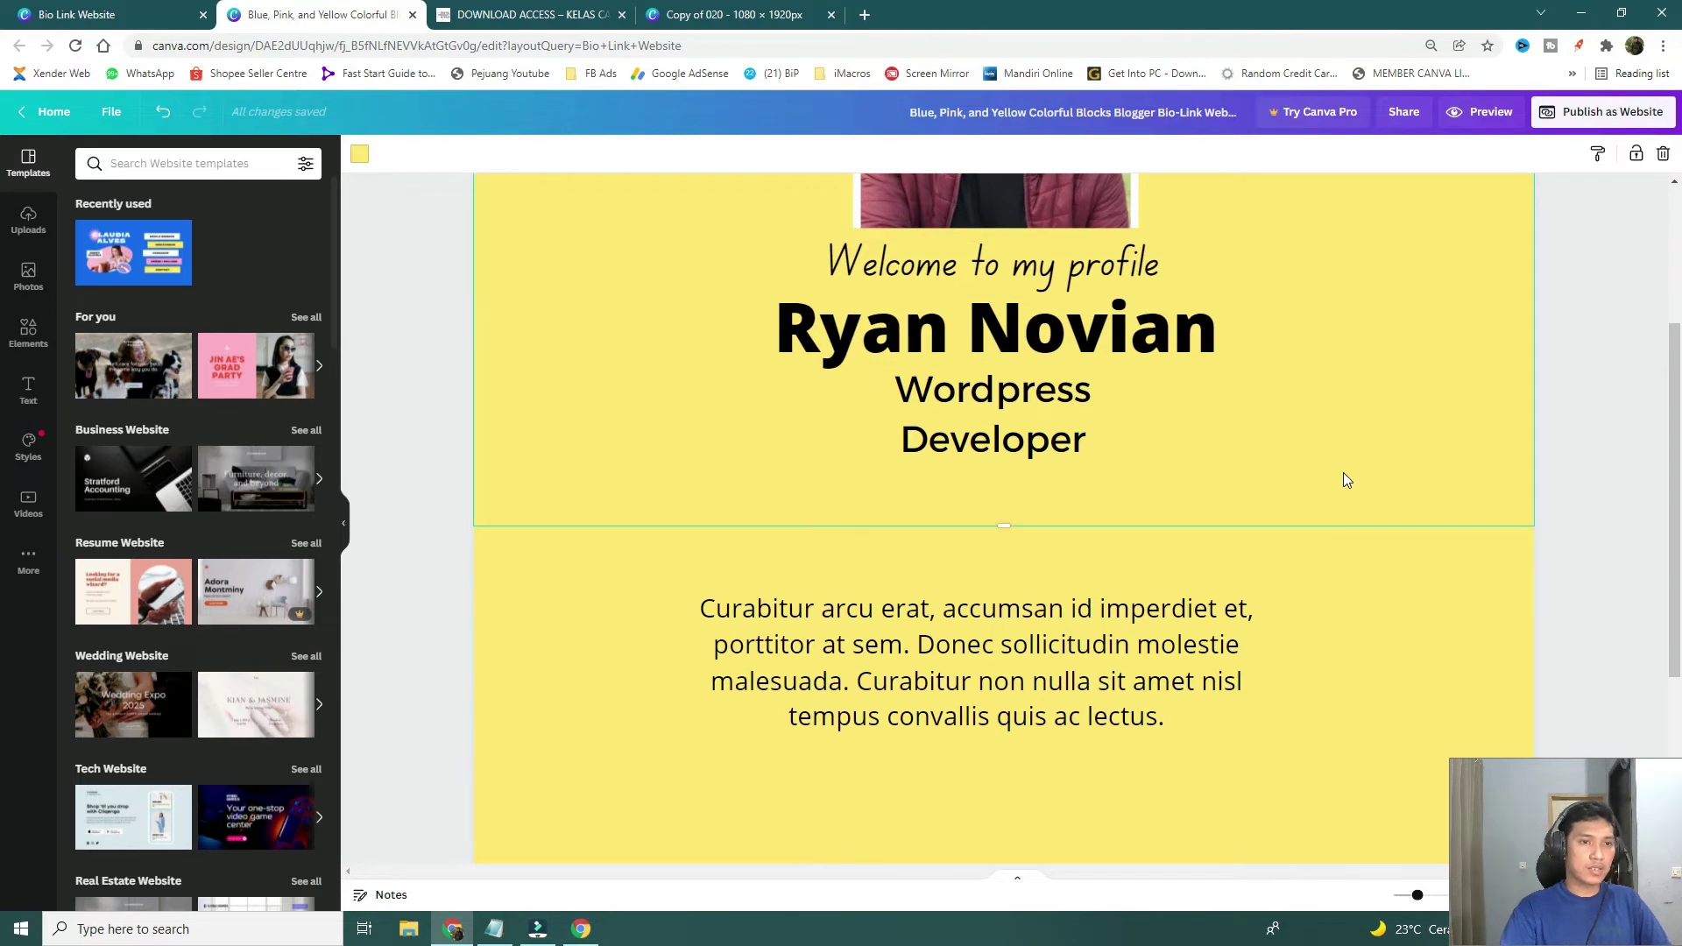
pyautogui.scroll(-4, 1343, 473)
pyautogui.scroll(3, 1358, 464)
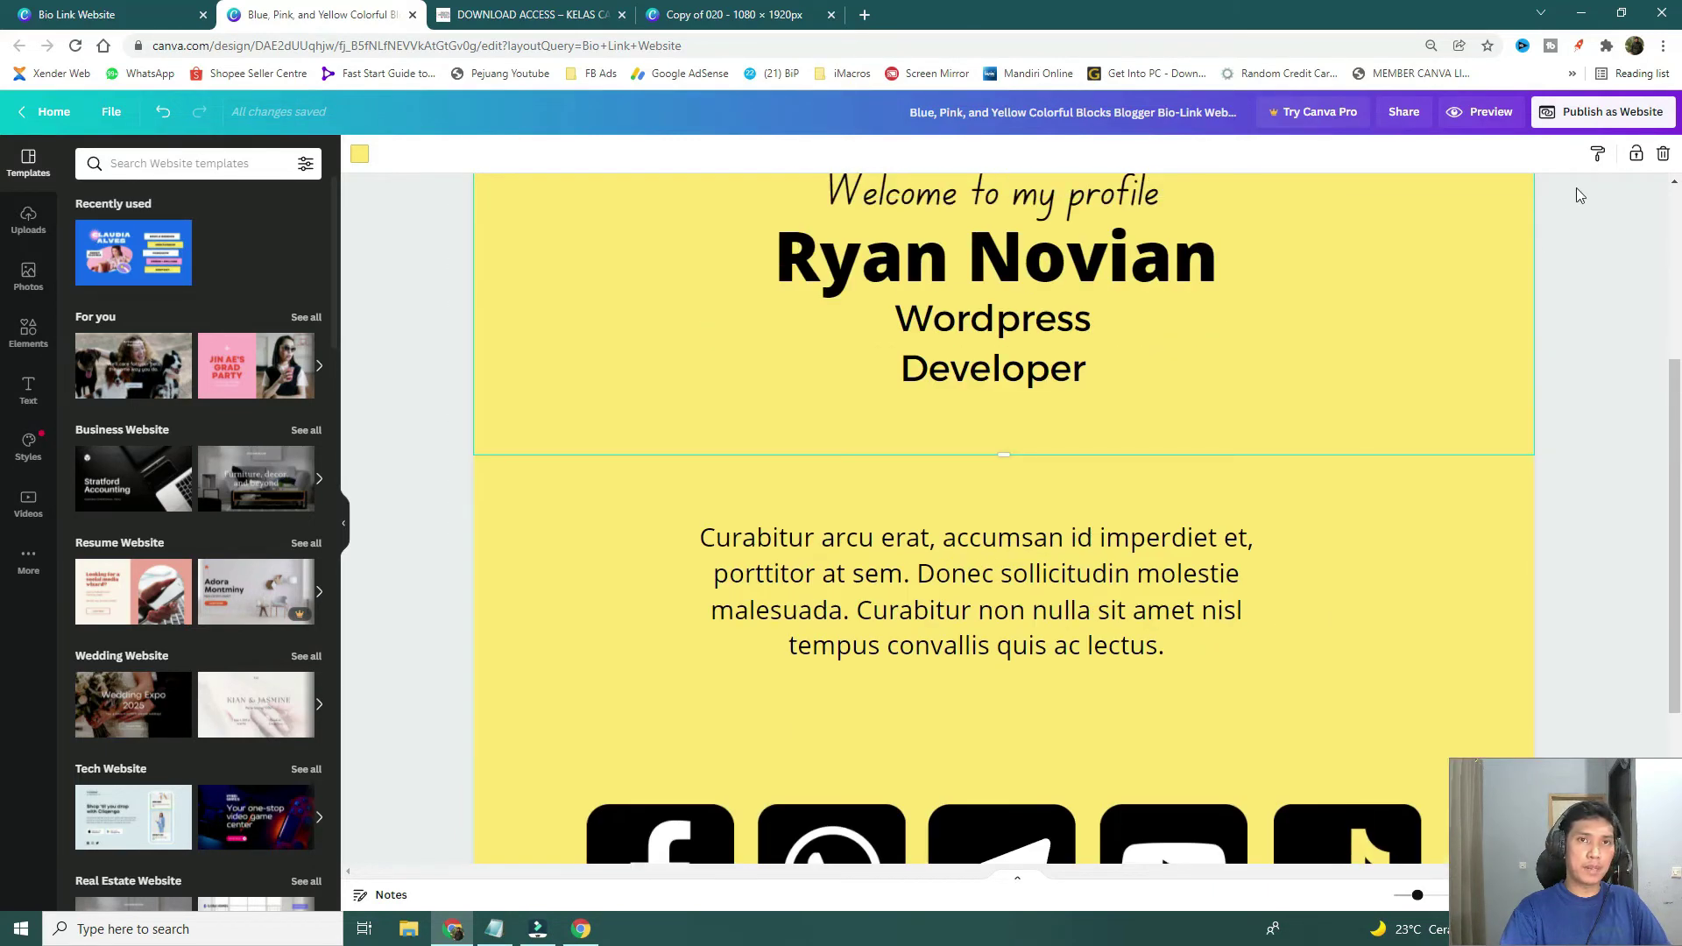
pyautogui.click(1603, 112)
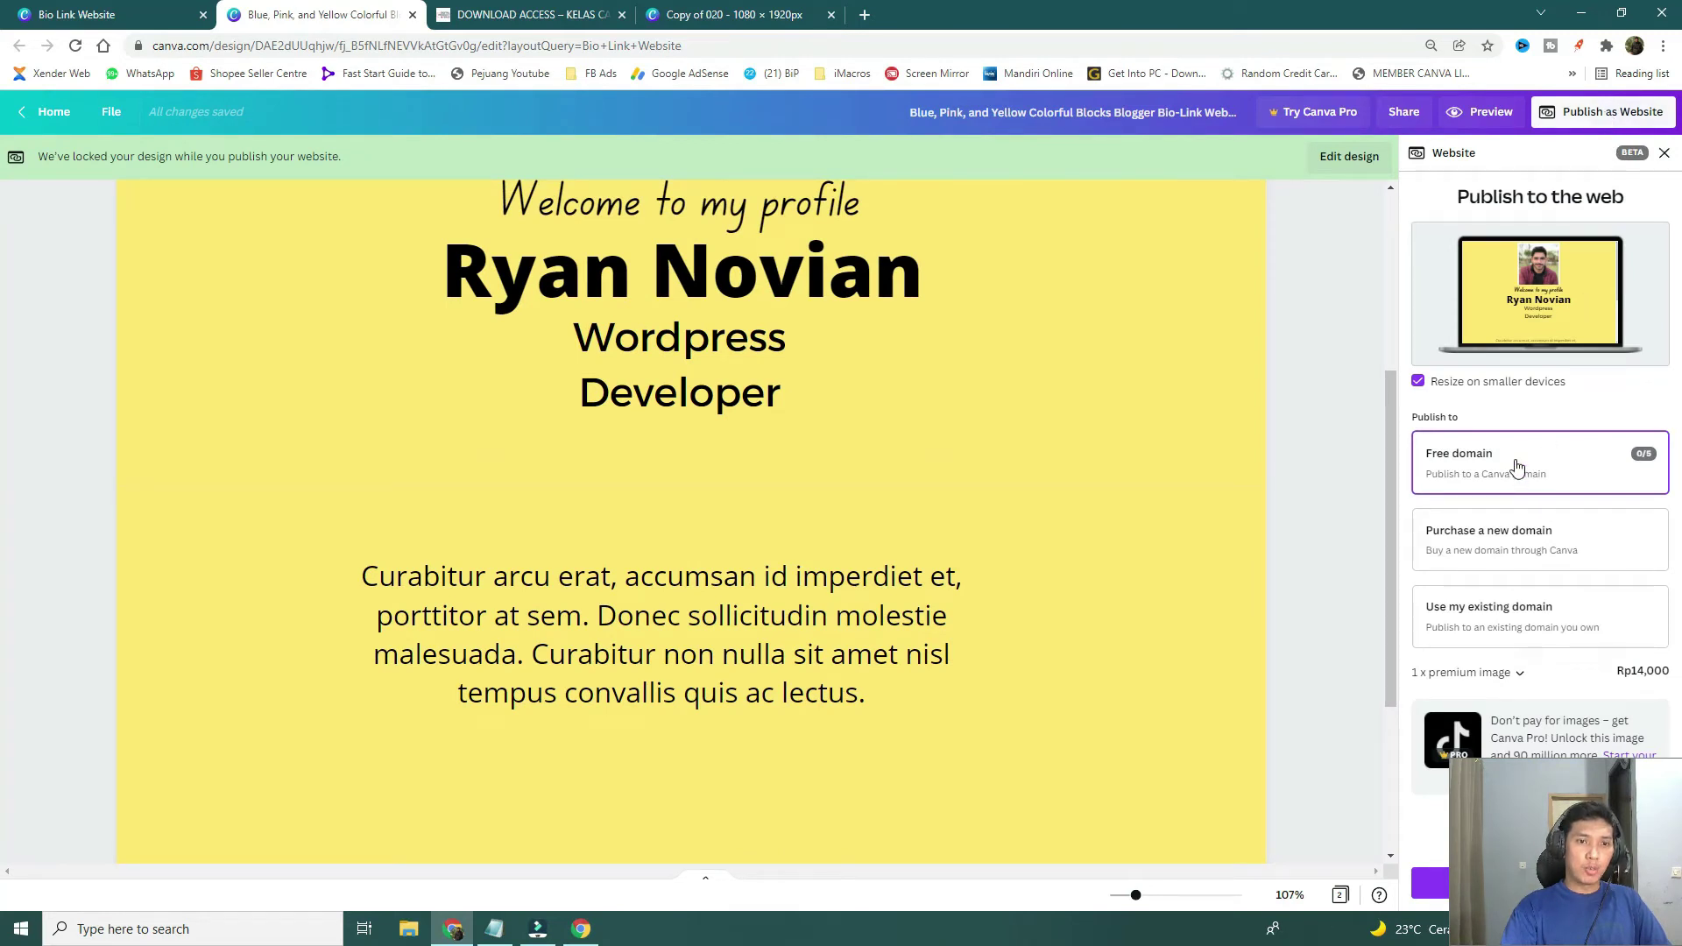
pyautogui.click(1425, 887)
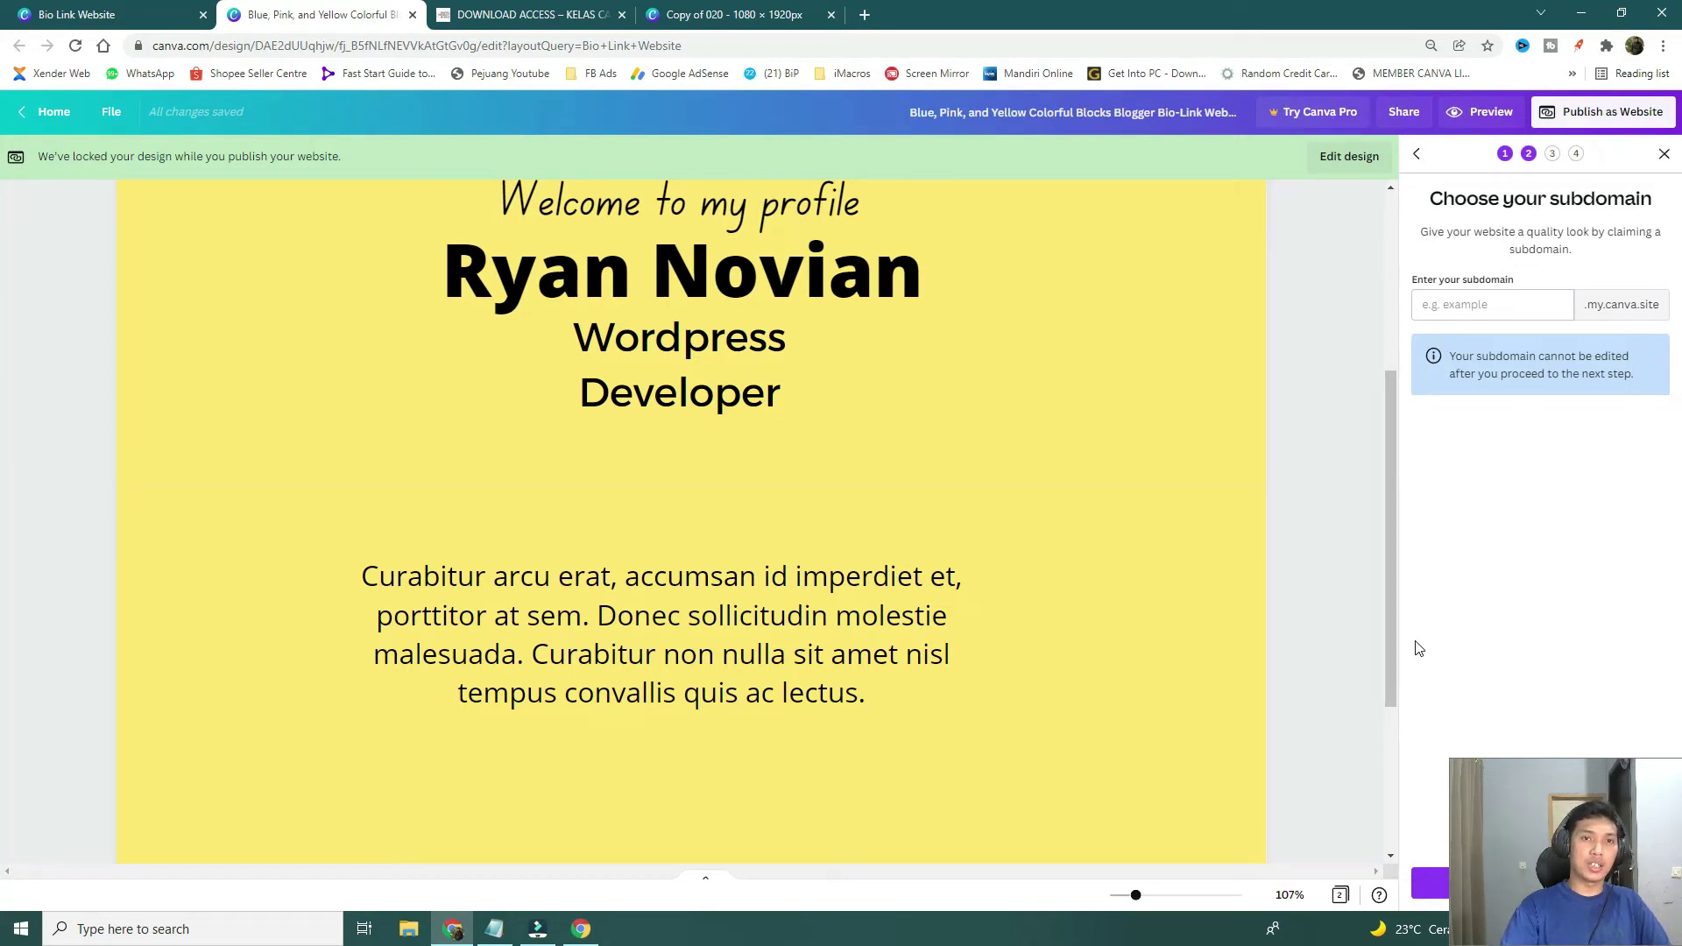
pyautogui.click(1455, 304)
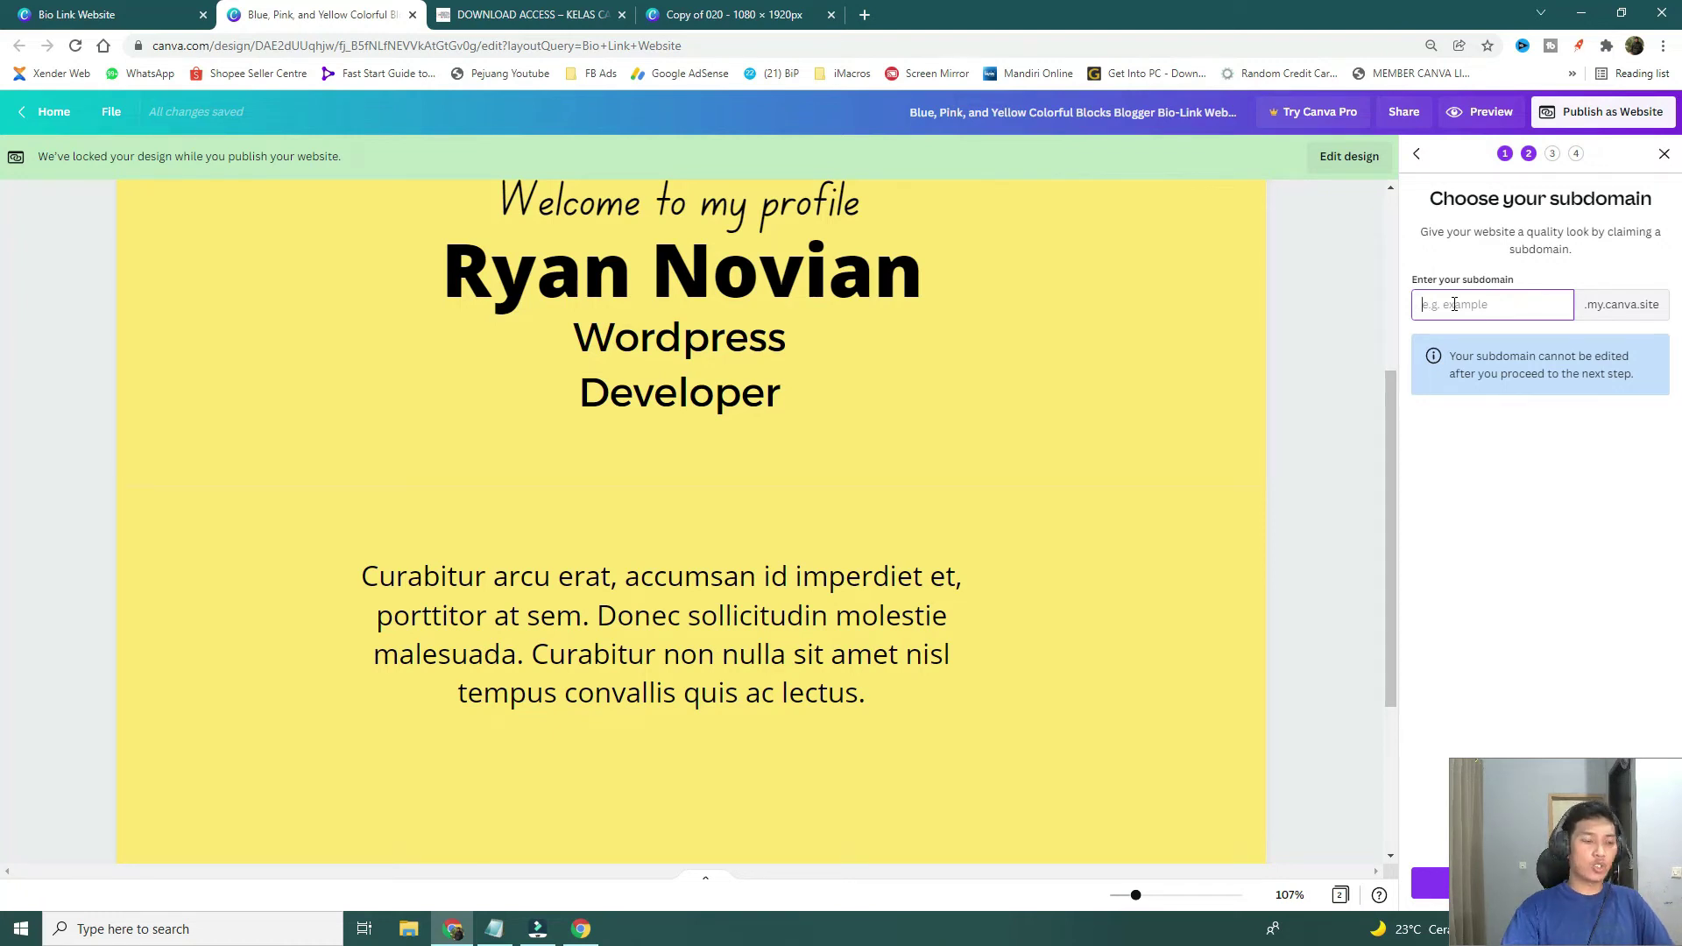
pyautogui.write('andrawp')
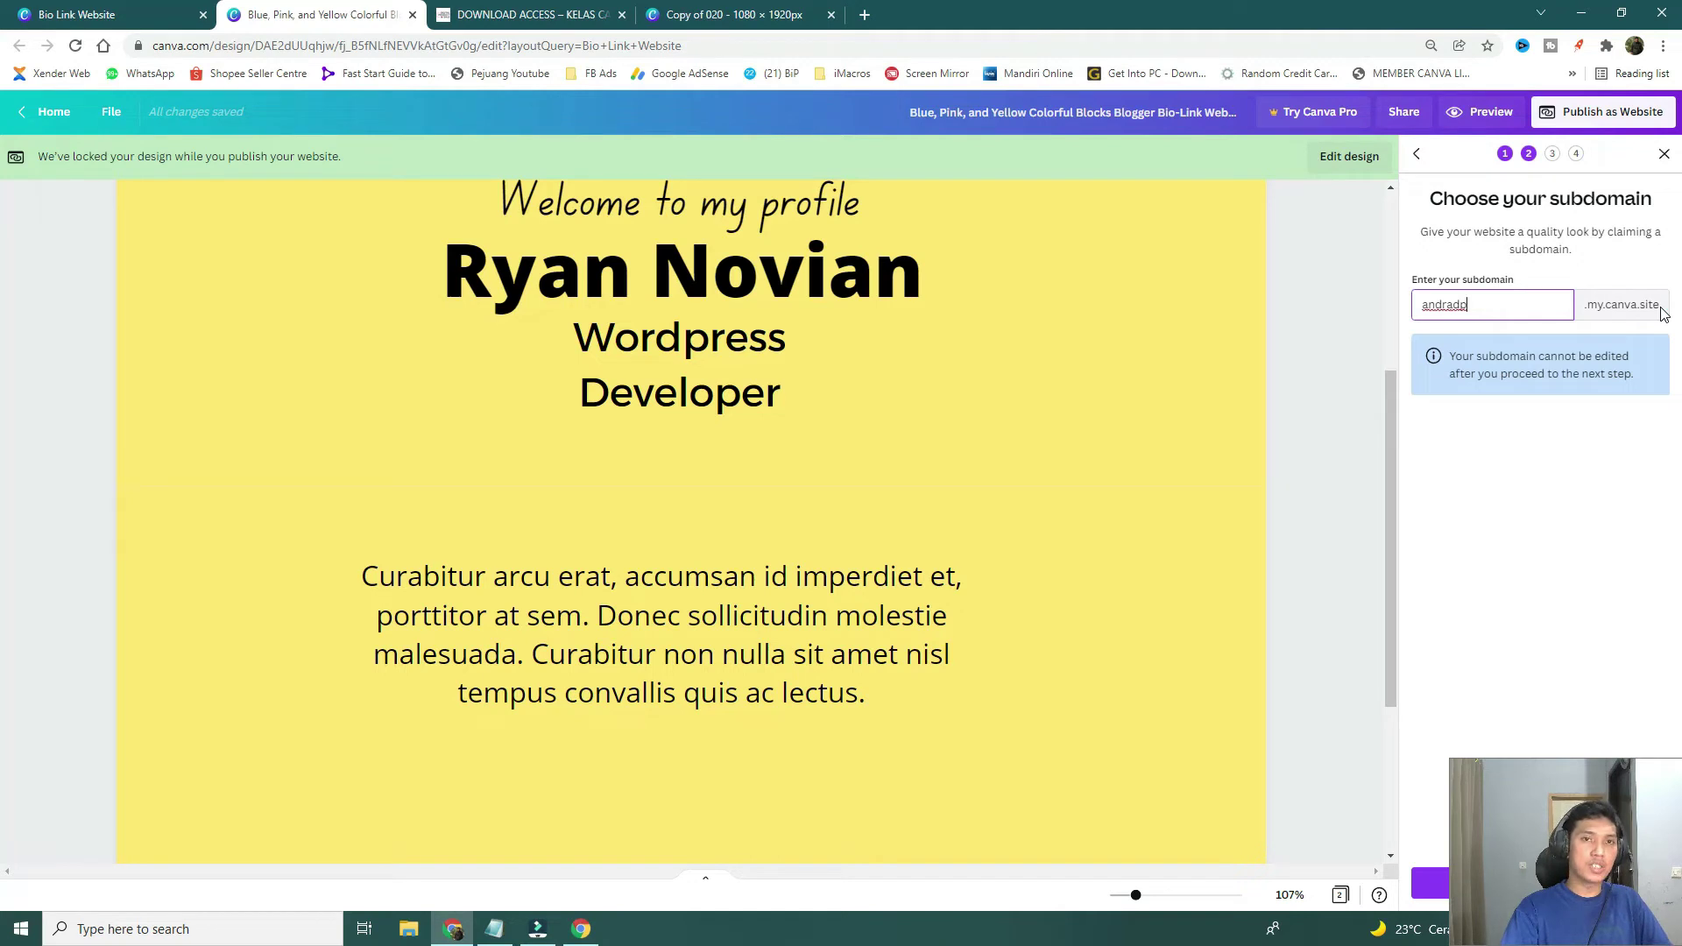
pyautogui.click(1429, 887)
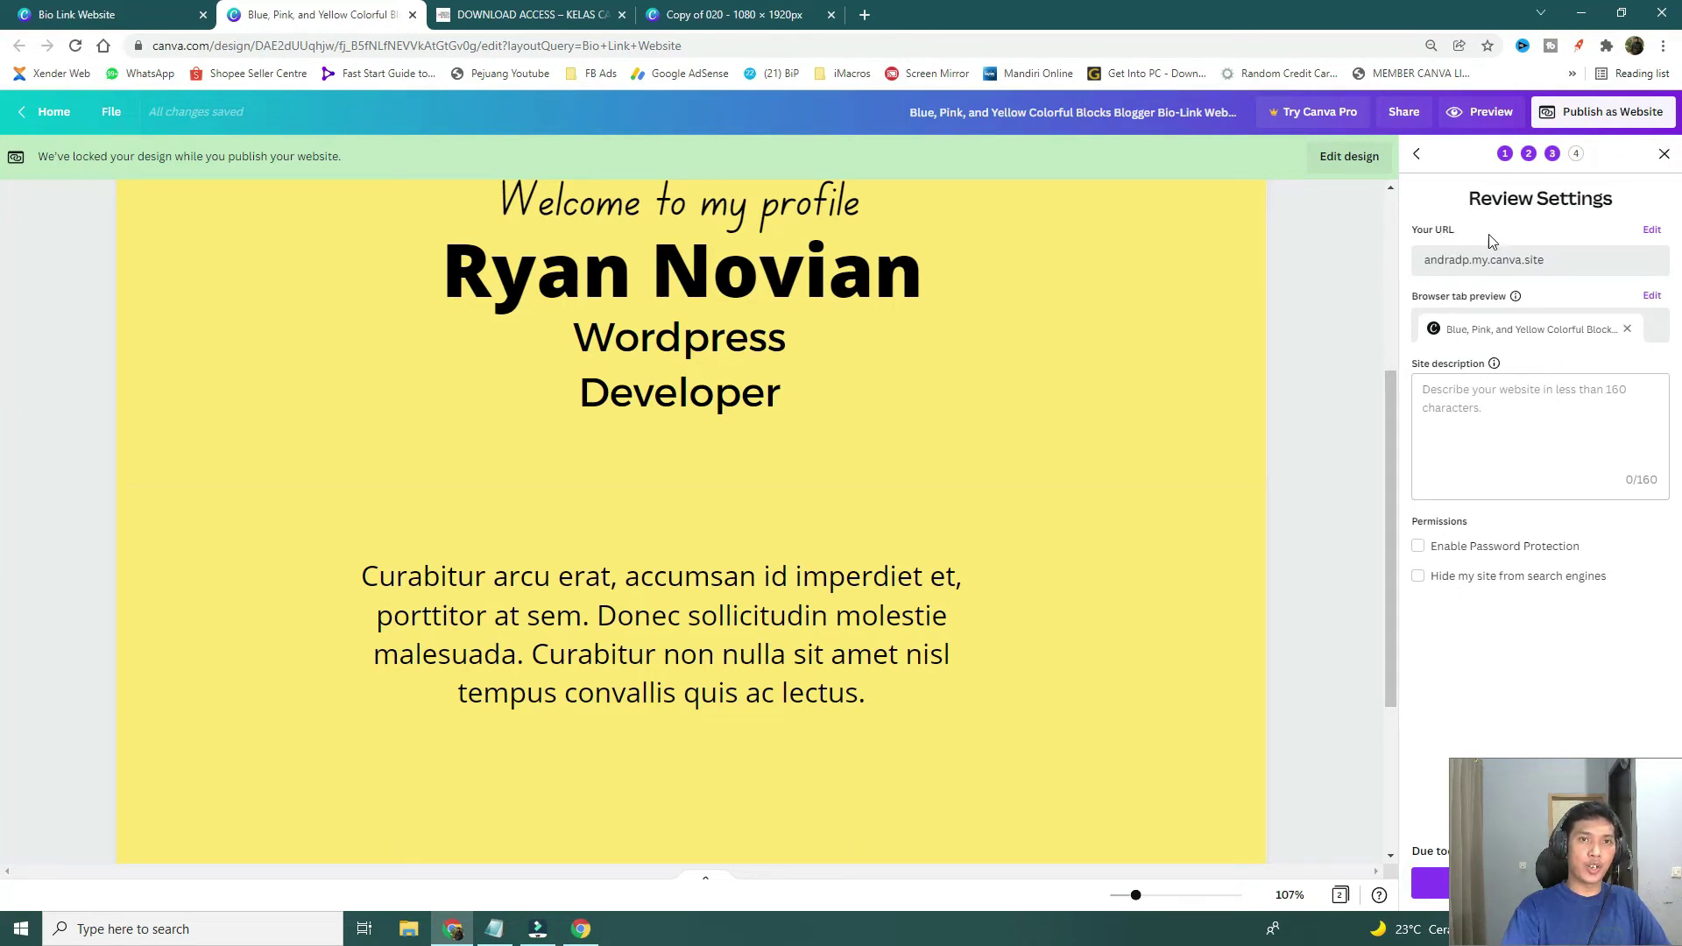
# Set the path after the website's subdomain to "biolink" in the publishing settings.
pyautogui.click(1650, 230)
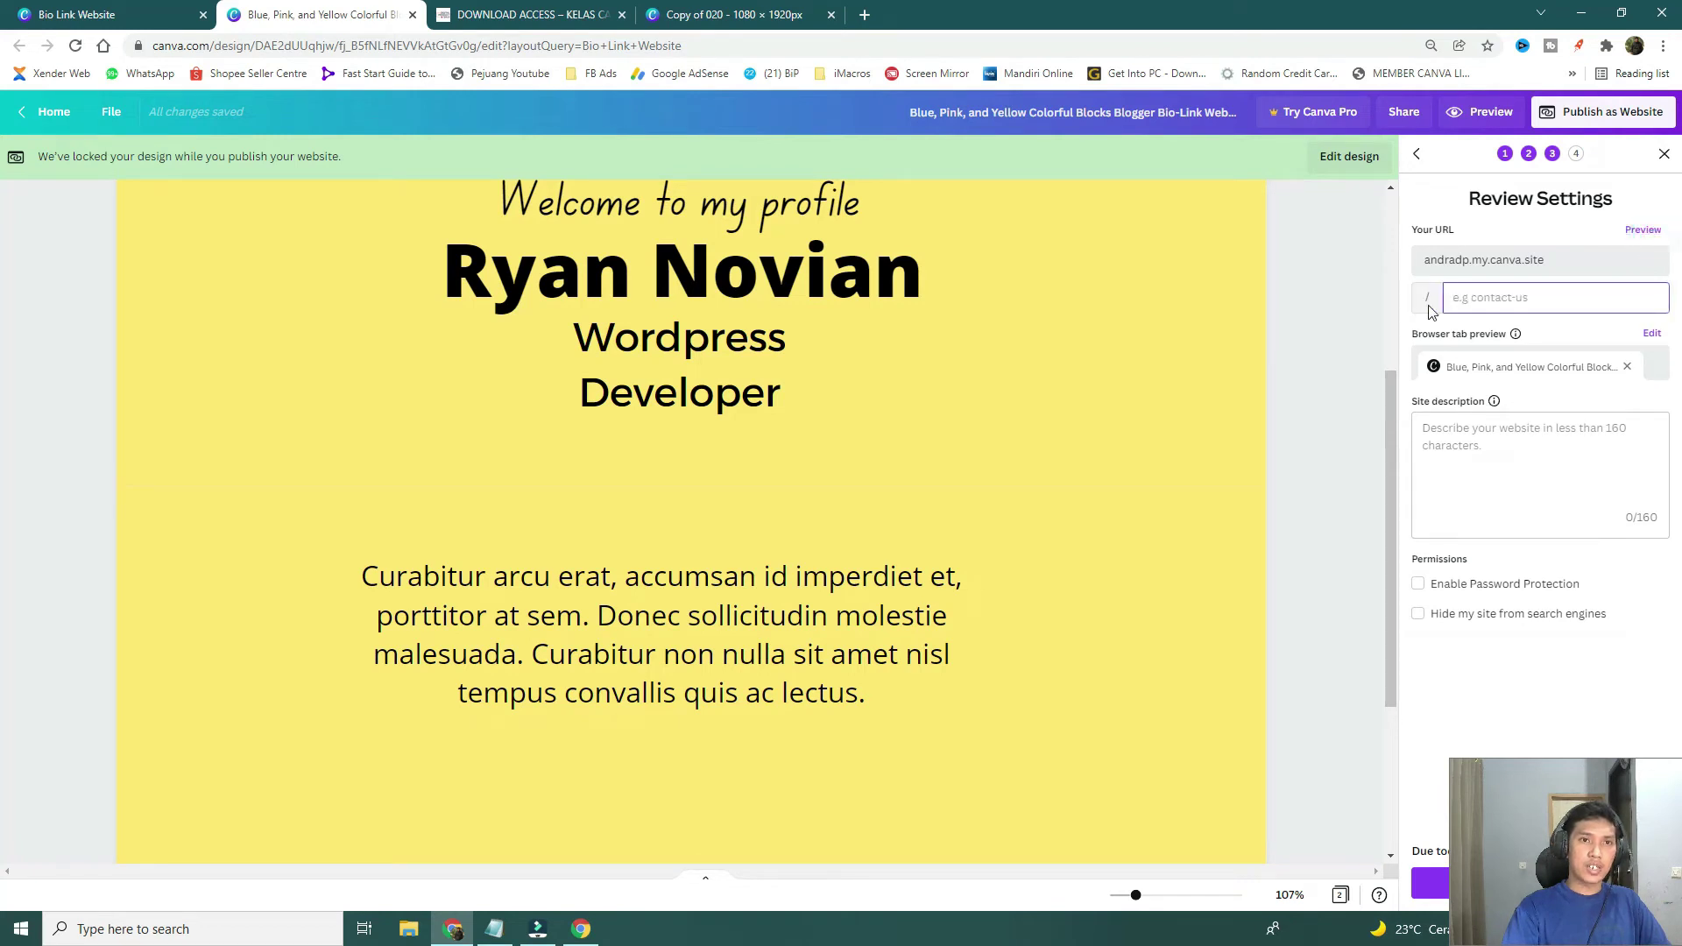
pyautogui.click(1483, 298)
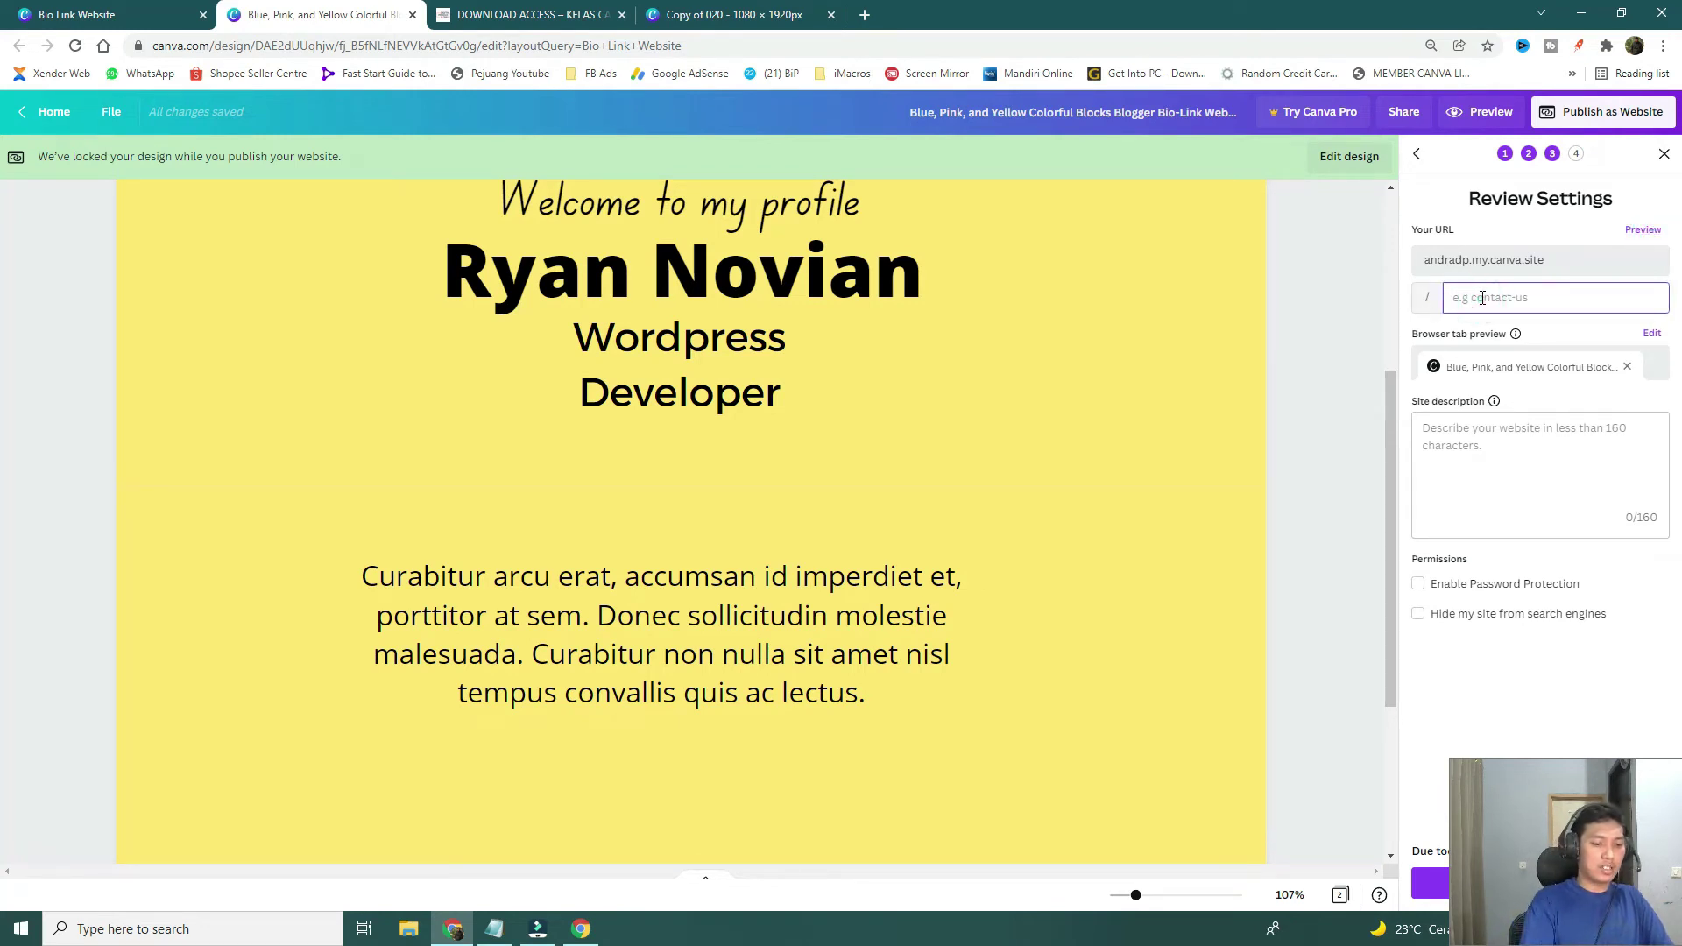
pyautogui.write('biolink')
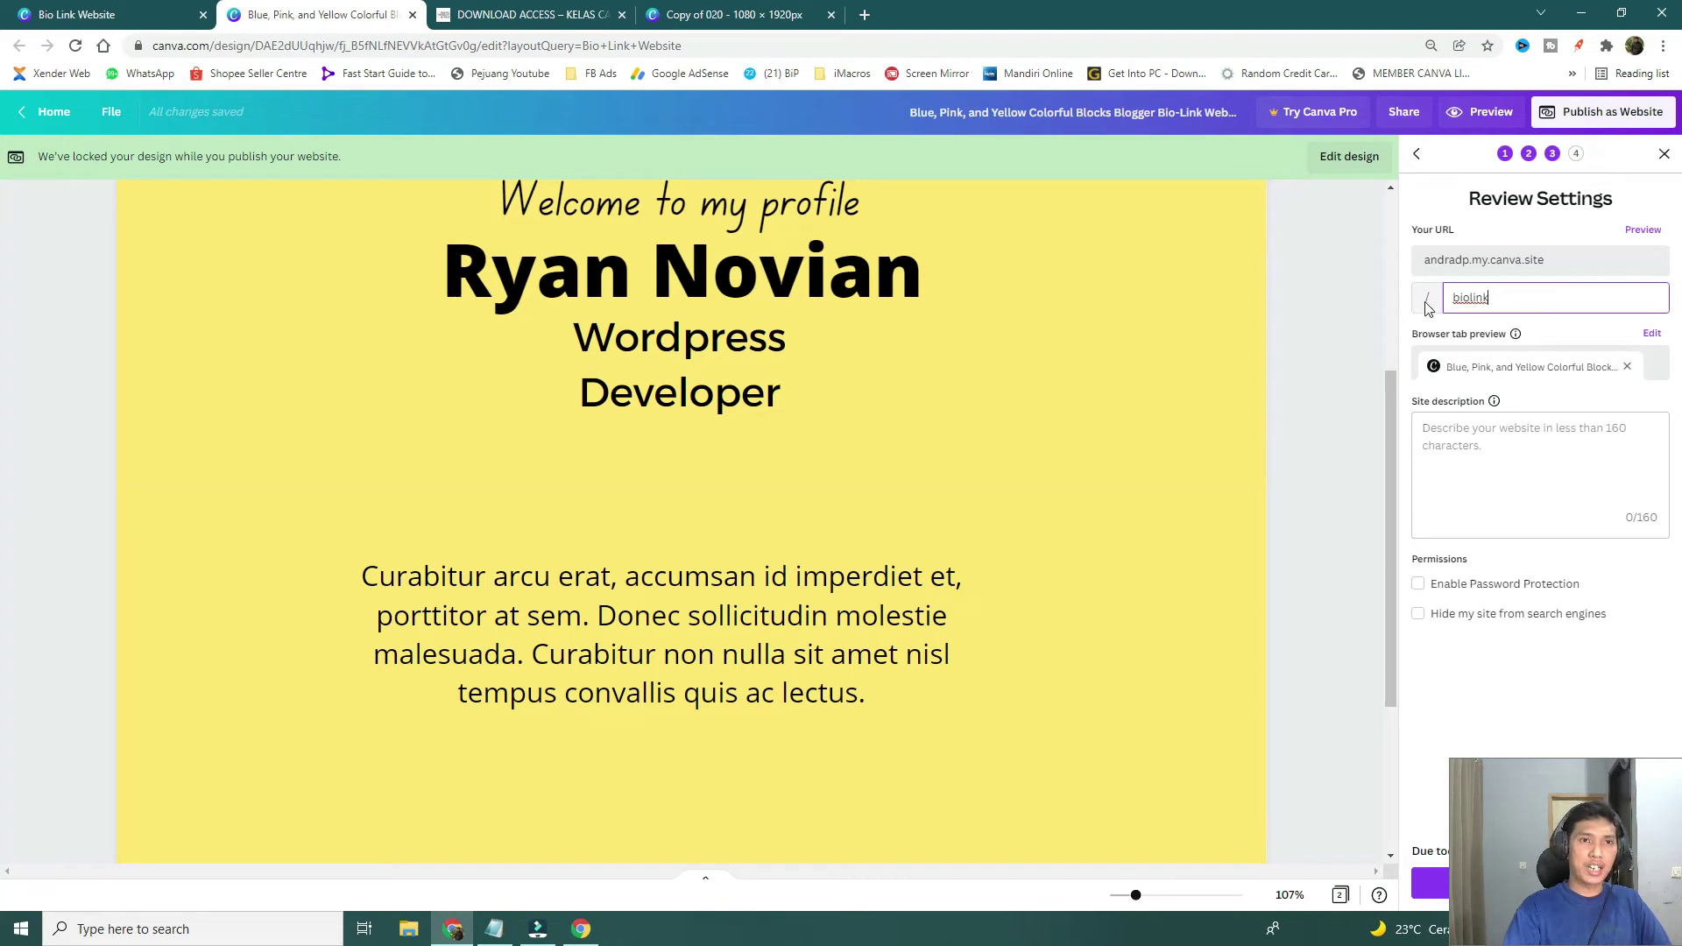
pyautogui.moveTo(1507, 297); pyautogui.dragTo(1450, 300)
pyautogui.click(1447, 263)
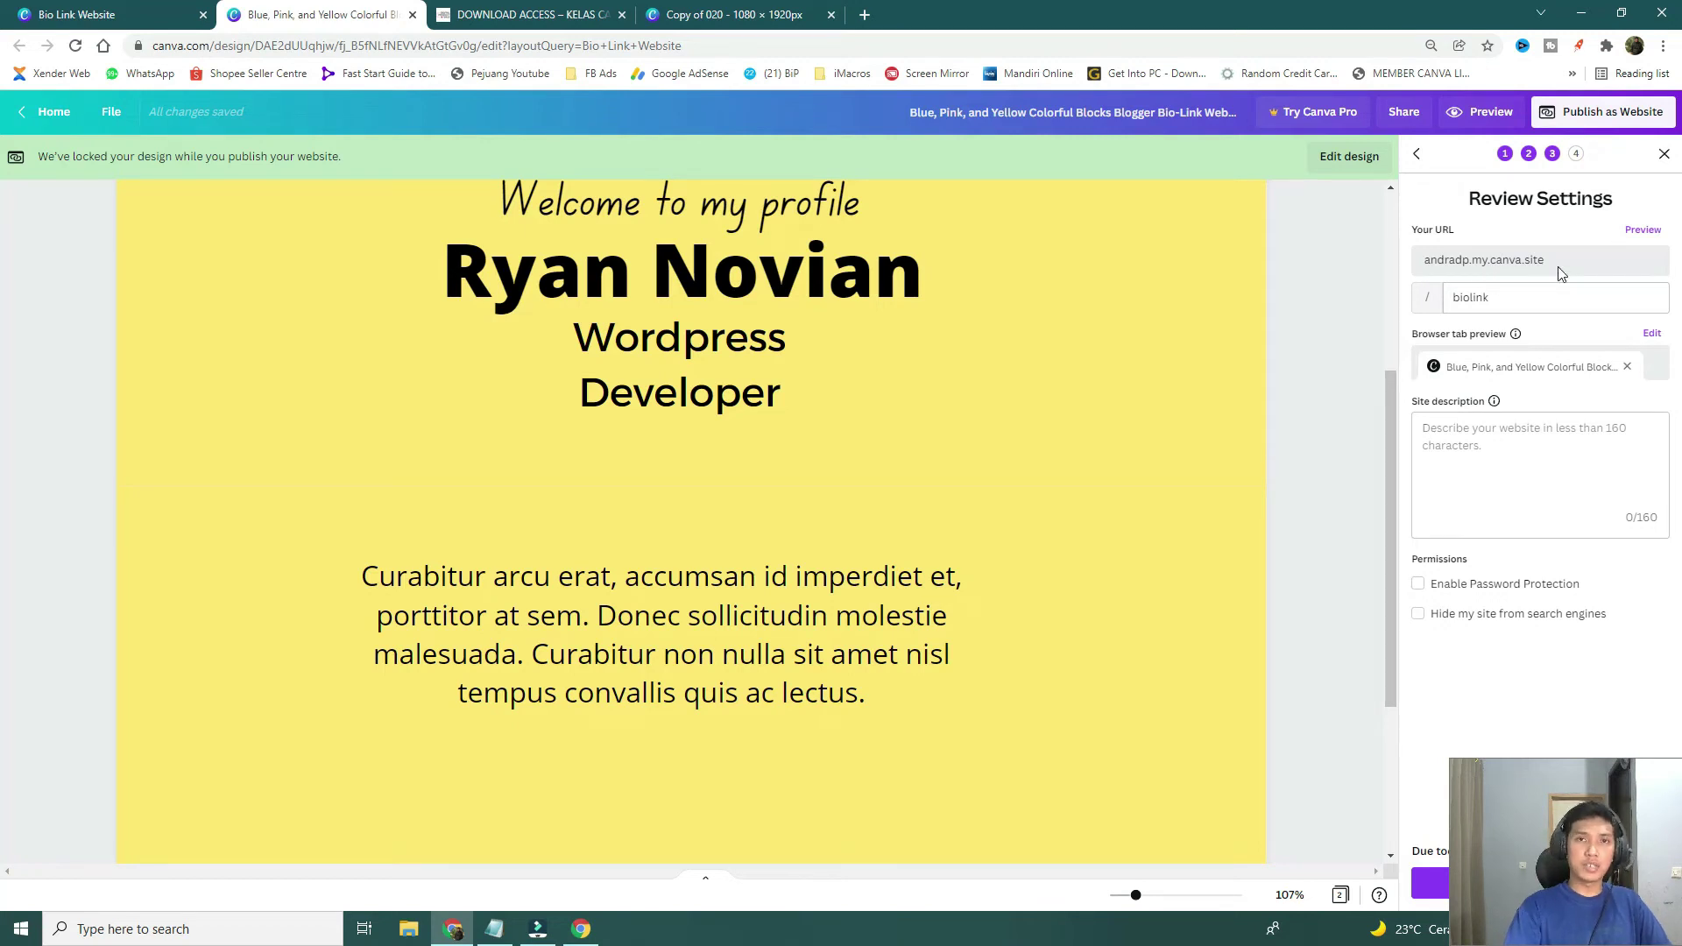
pyautogui.doubleClick(1498, 301)
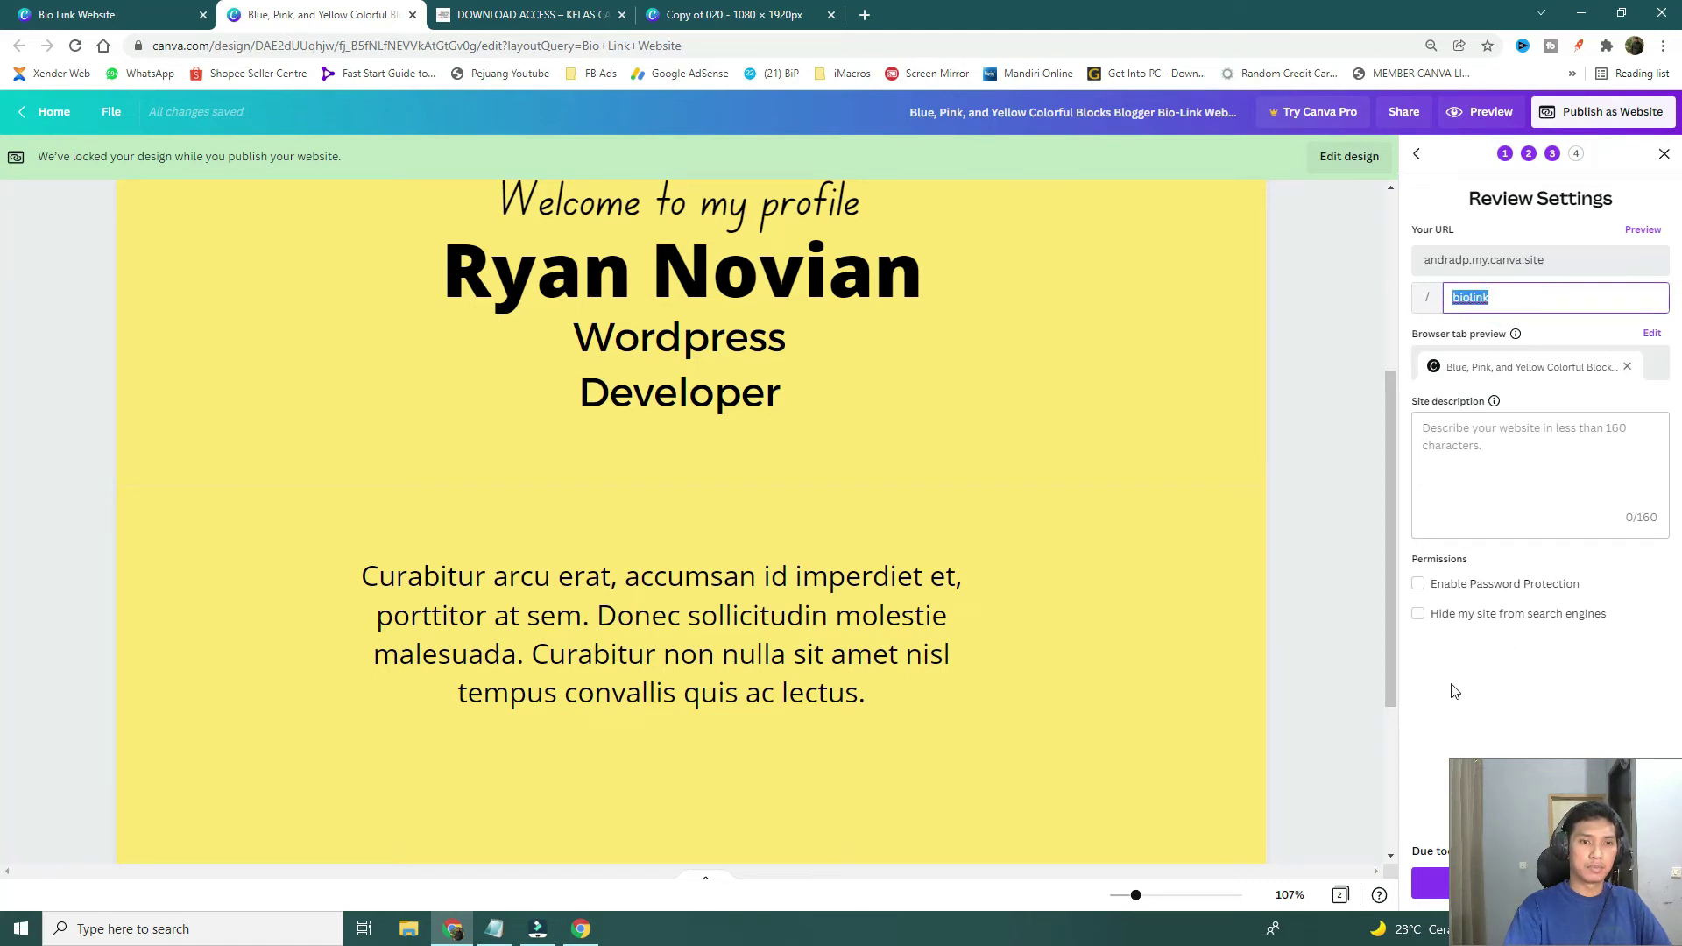
pyautogui.click(1467, 655)
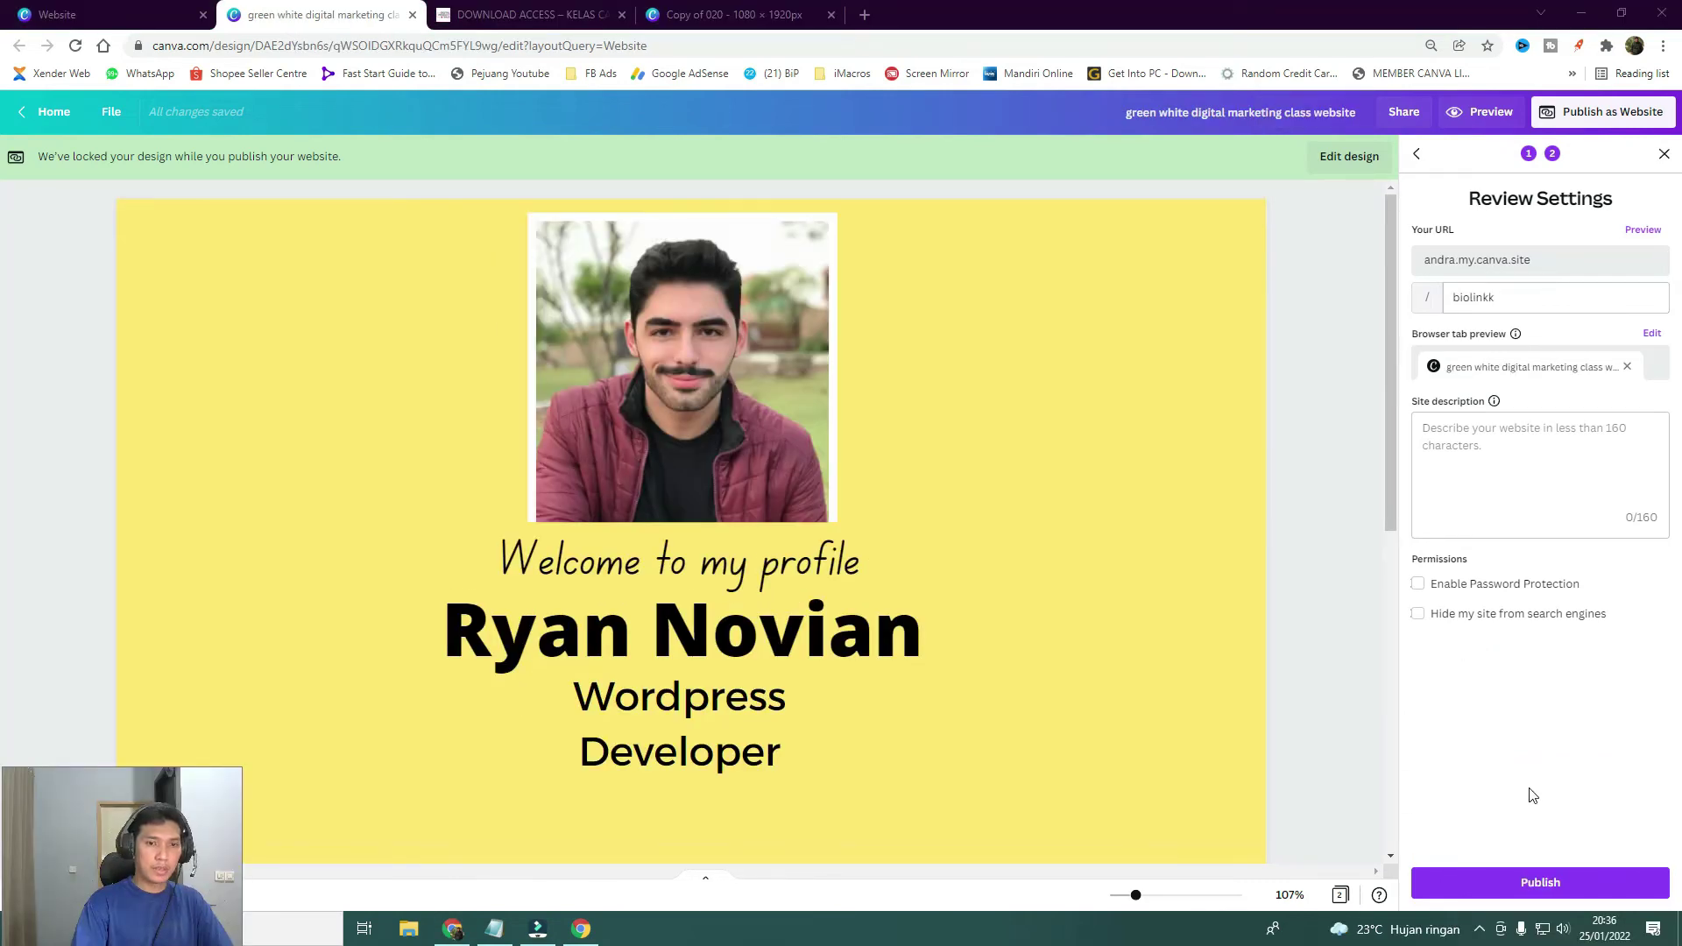
# Publish the website and view the live page down to its social icons.
pyautogui.click(1539, 883)
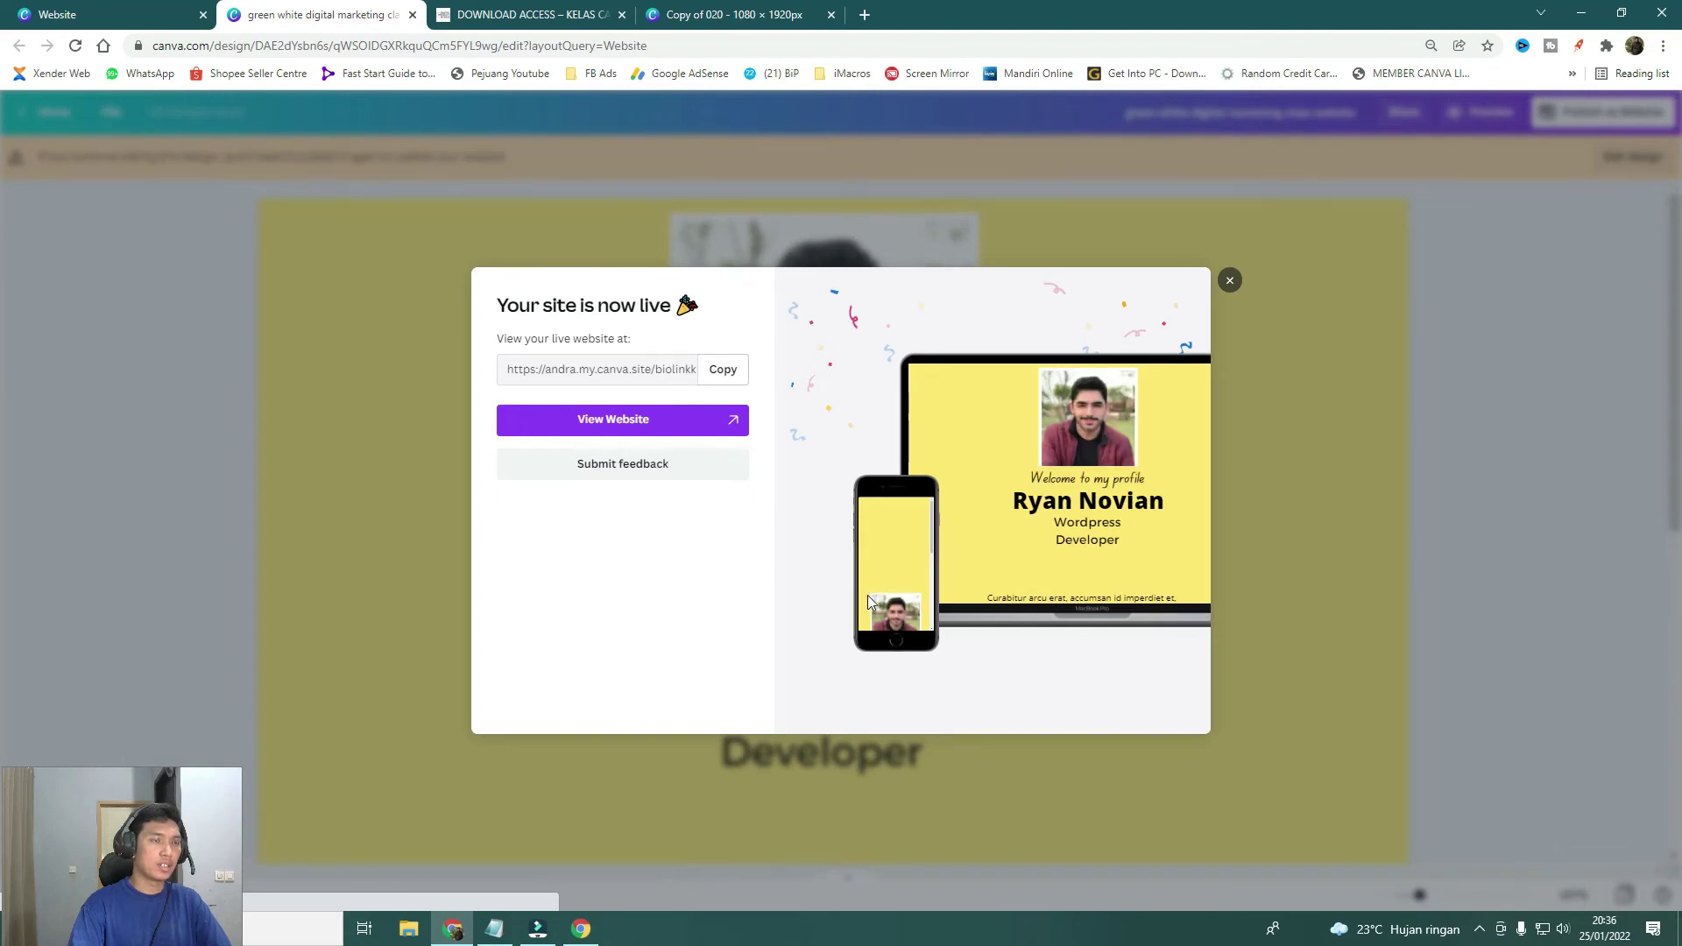
pyautogui.click(640, 424)
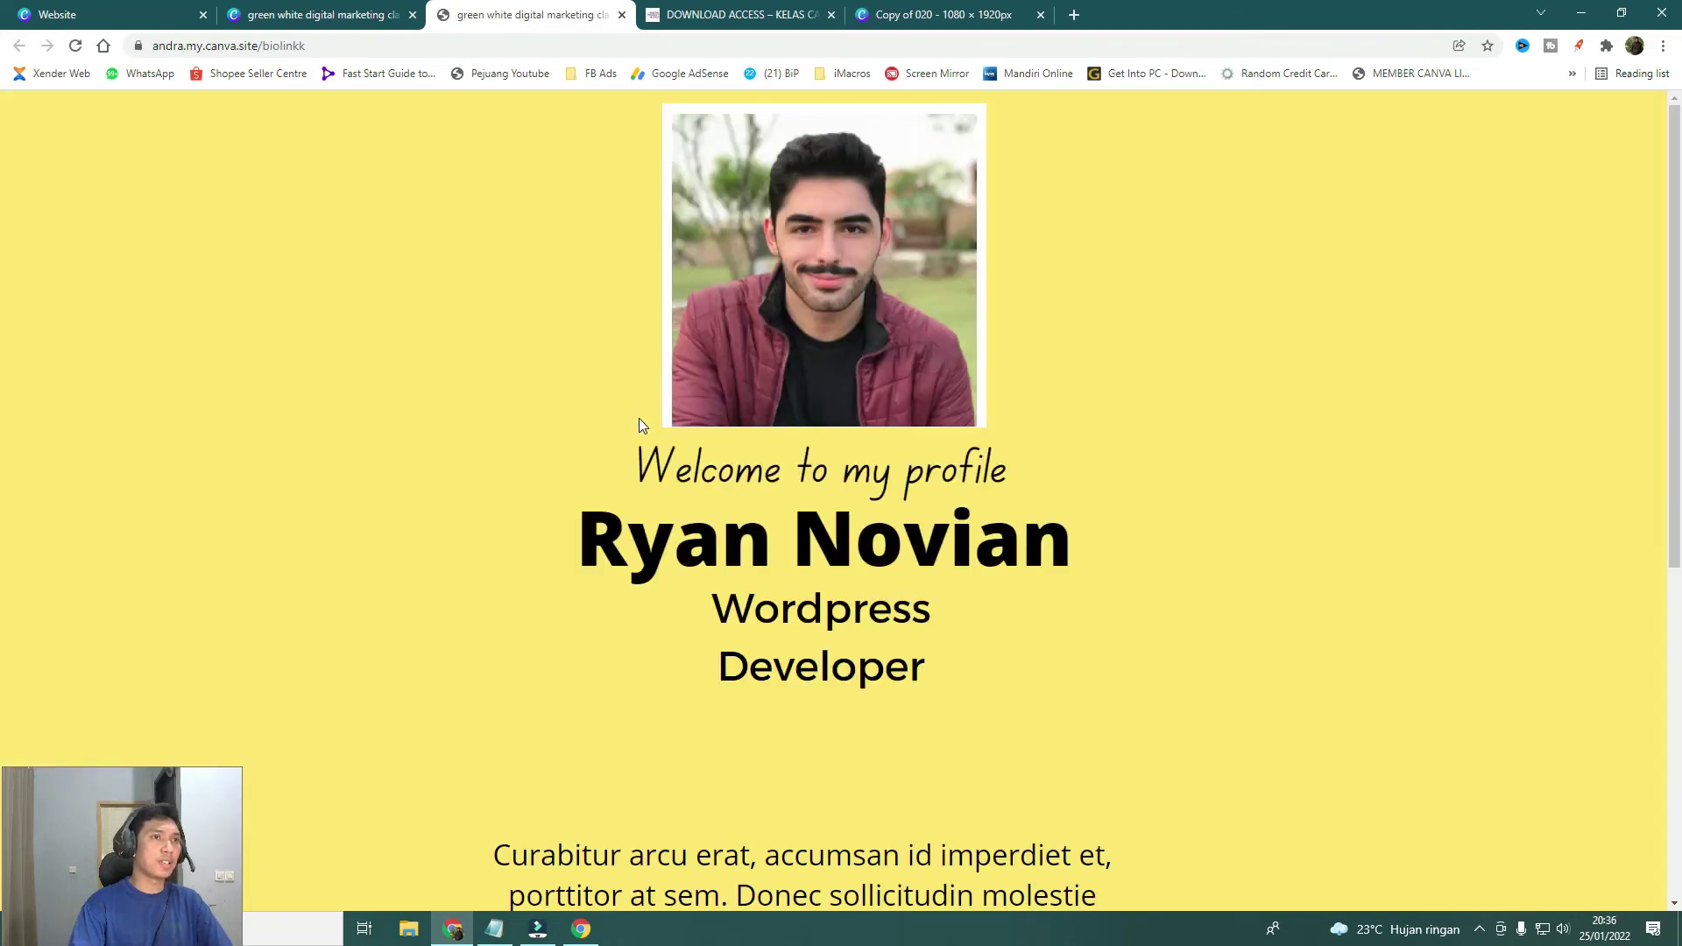
pyautogui.scroll(-6, 856, 403)
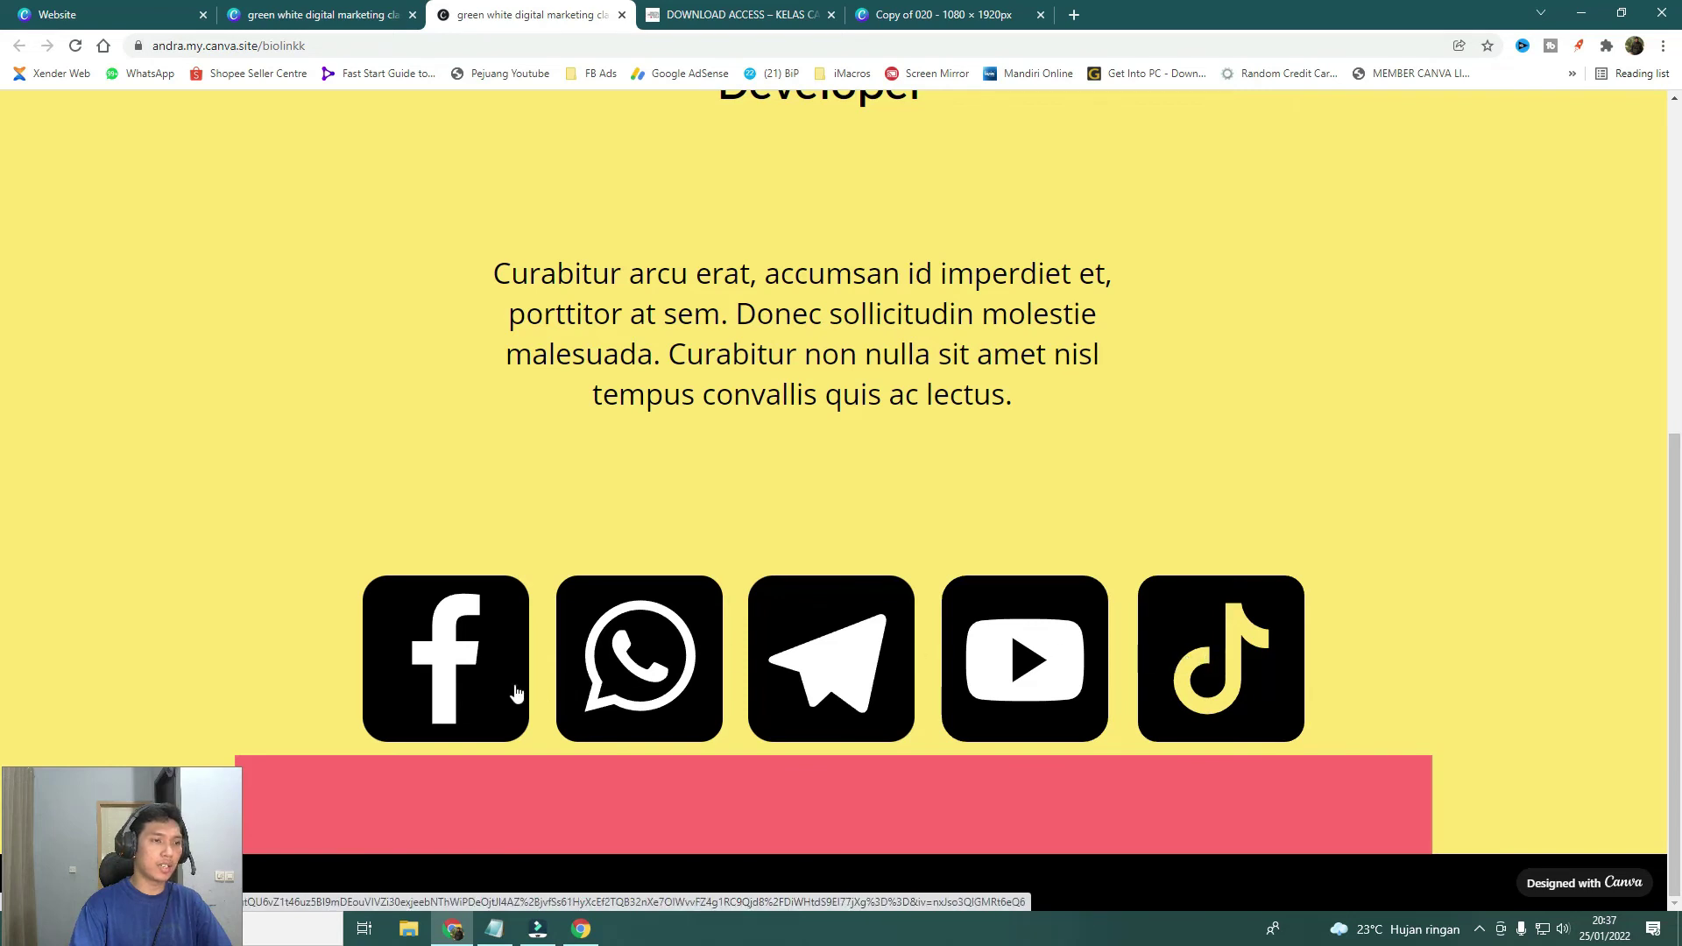
# Test the Facebook and WhatsApp icon links on the live site, returning to the page after each.
pyautogui.click(465, 669)
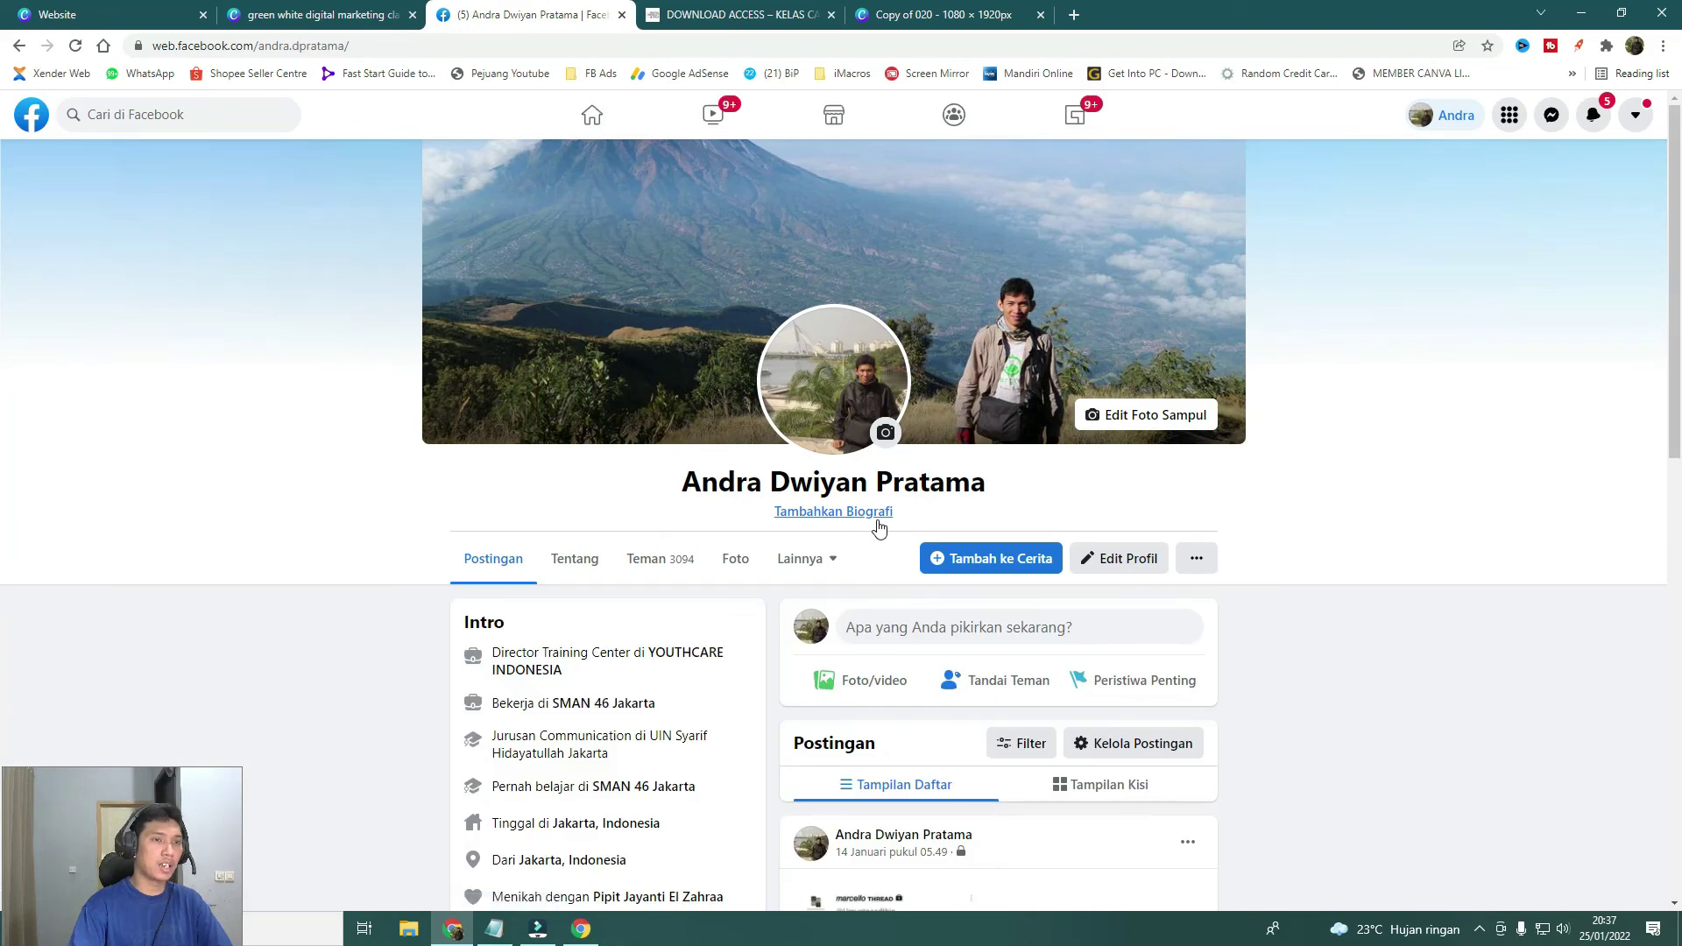
pyautogui.click(18, 46)
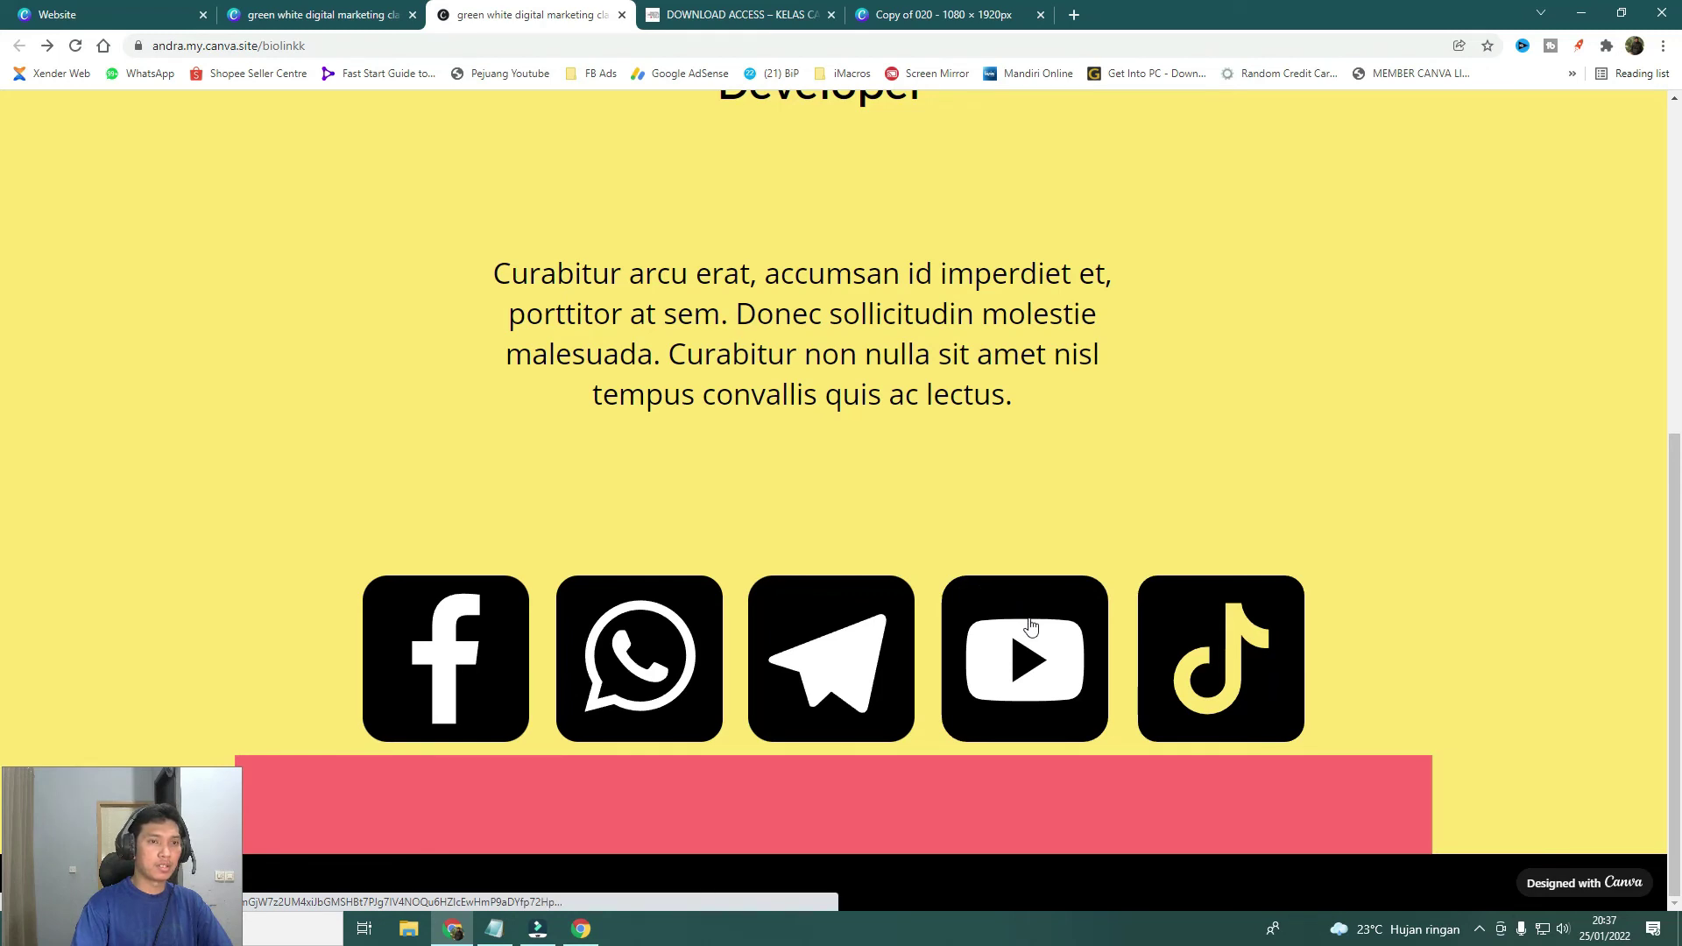
pyautogui.click(637, 670)
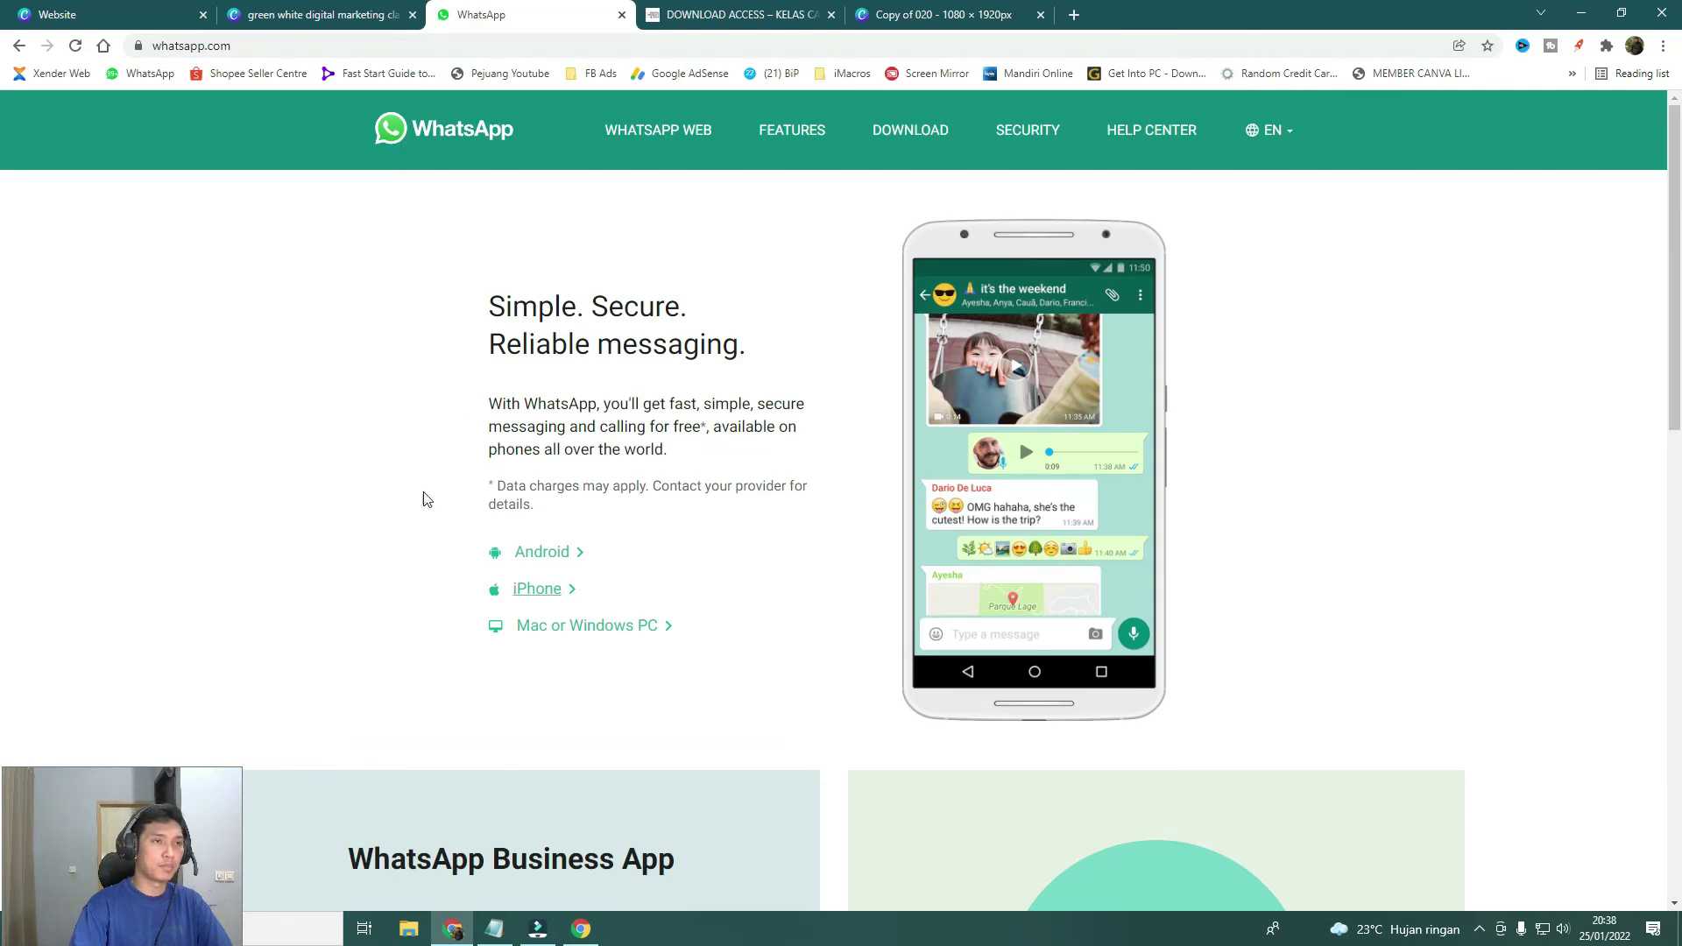
pyautogui.click(19, 46)
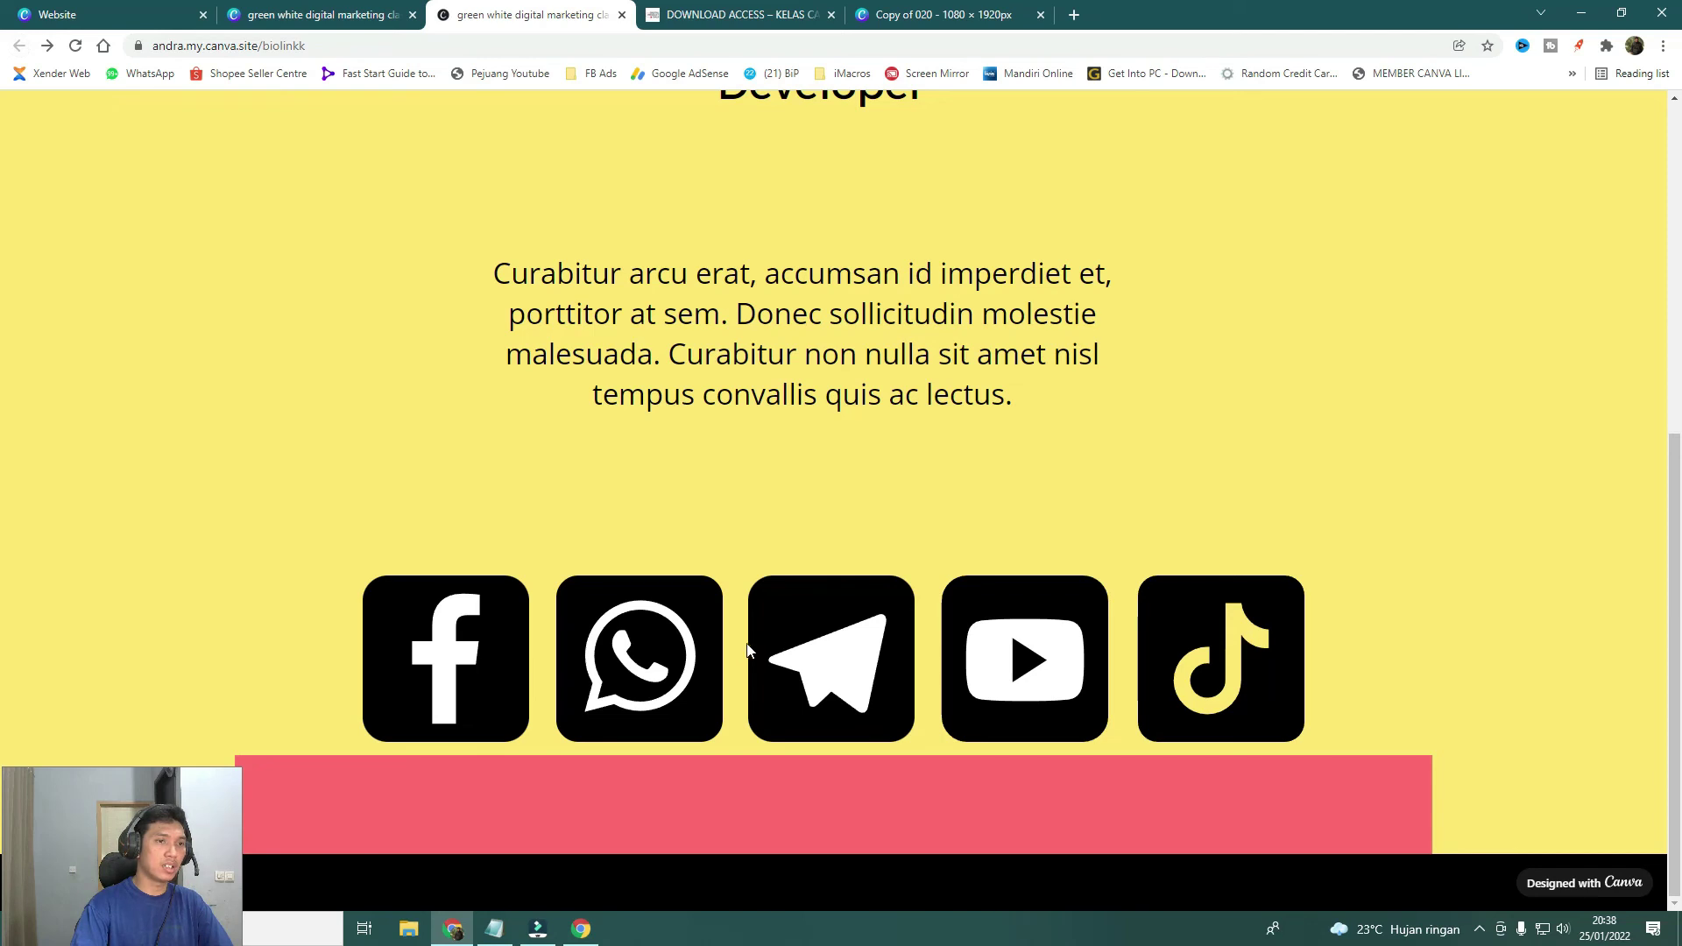
# Review the published page between the profile section and the social icons, ending at the portrait.
pyautogui.scroll(6, 822, 512)
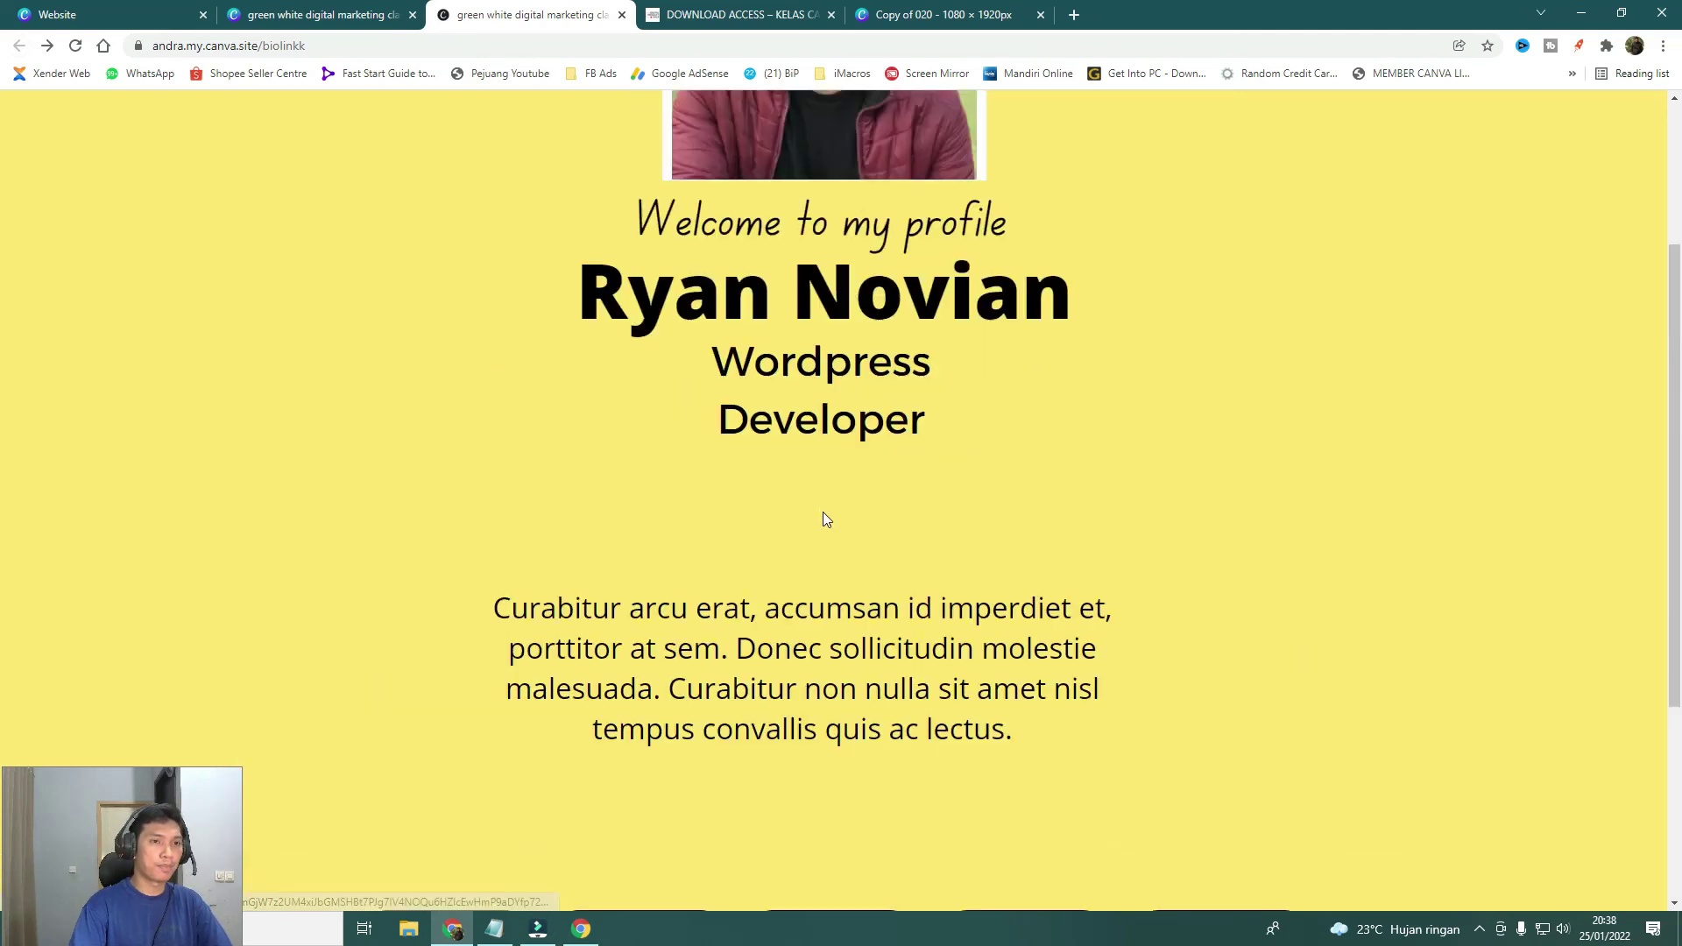
pyautogui.scroll(-6, 824, 518)
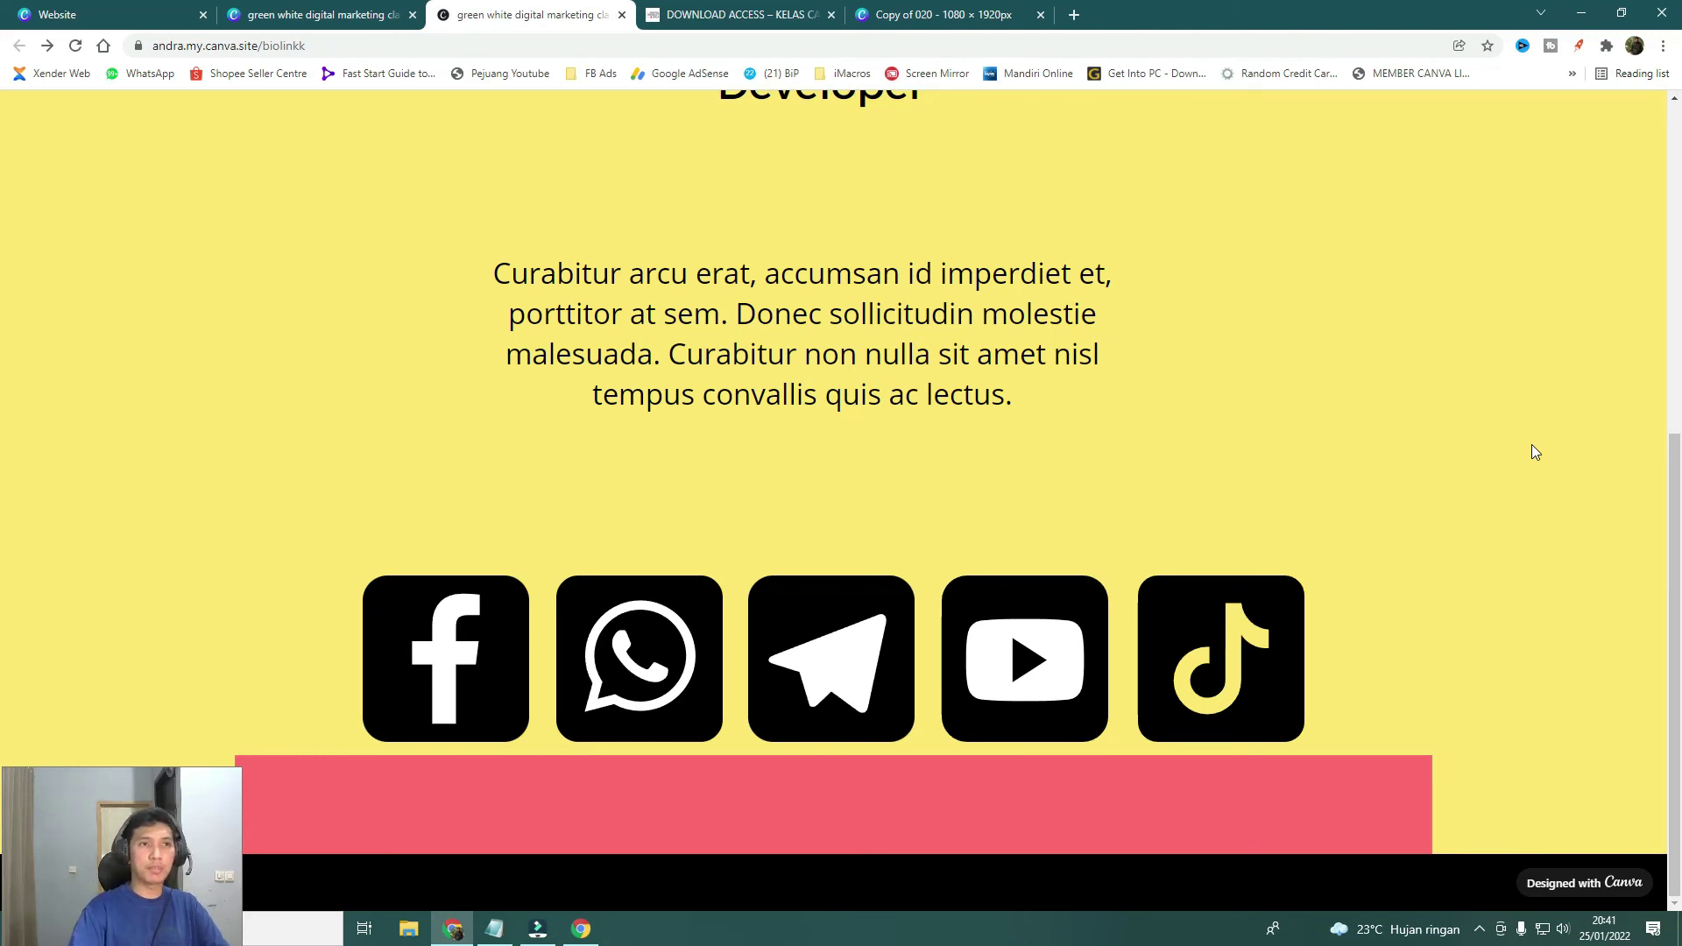
pyautogui.scroll(4, 1200, 461)
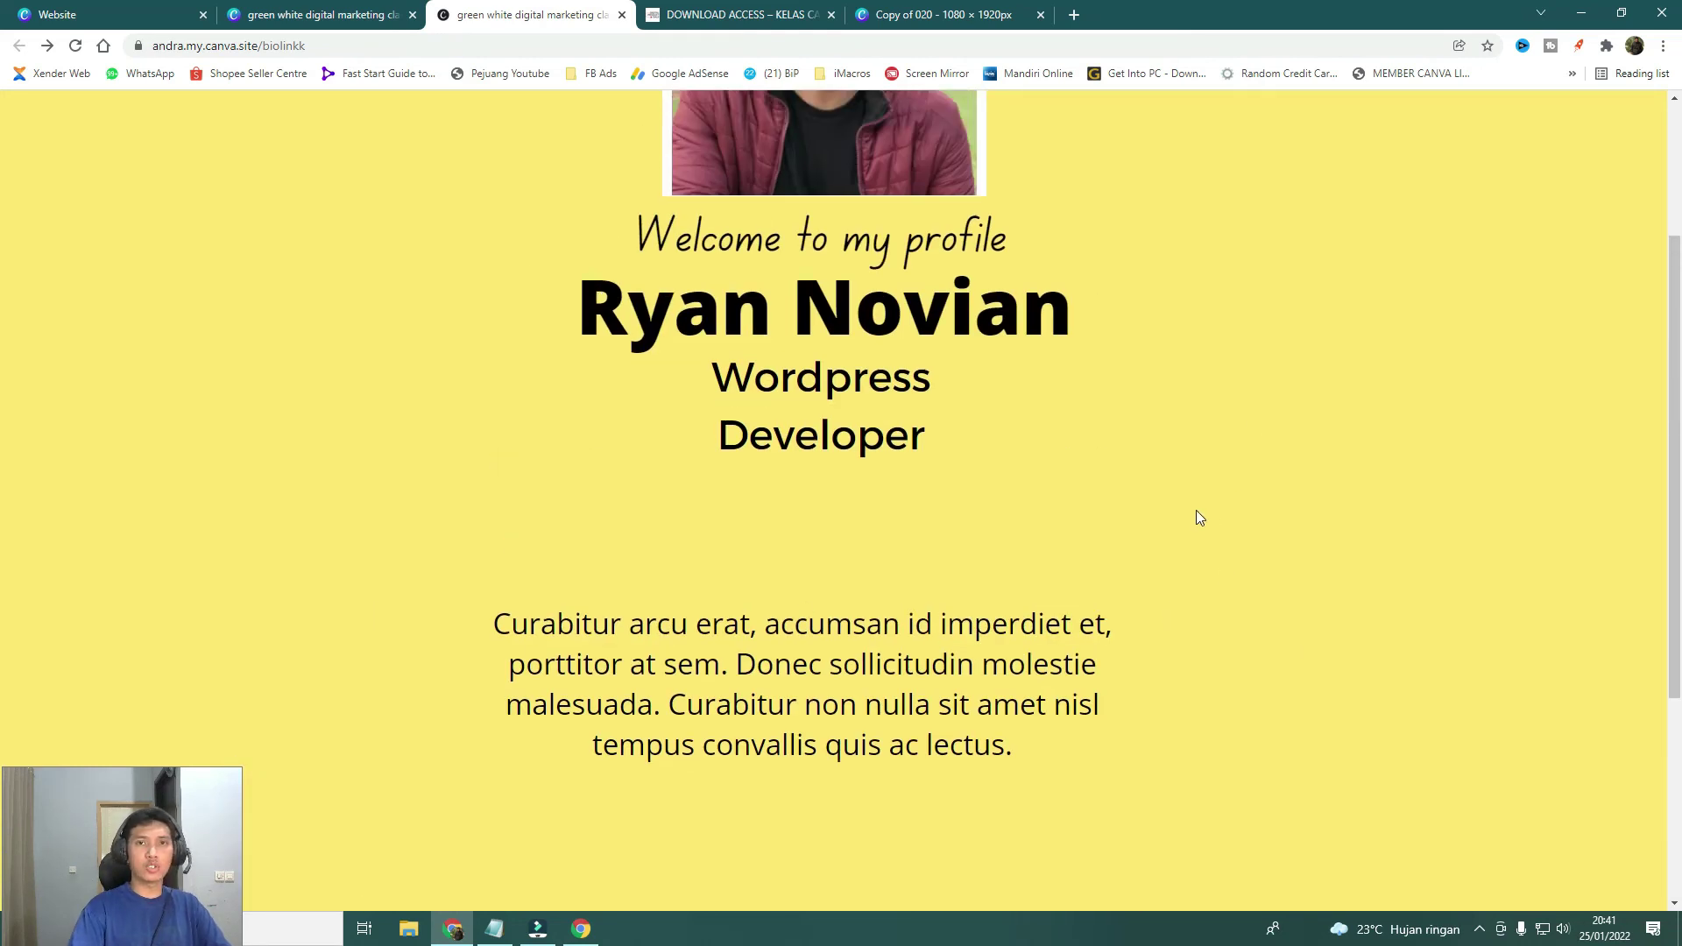
pyautogui.scroll(3, 1200, 517)
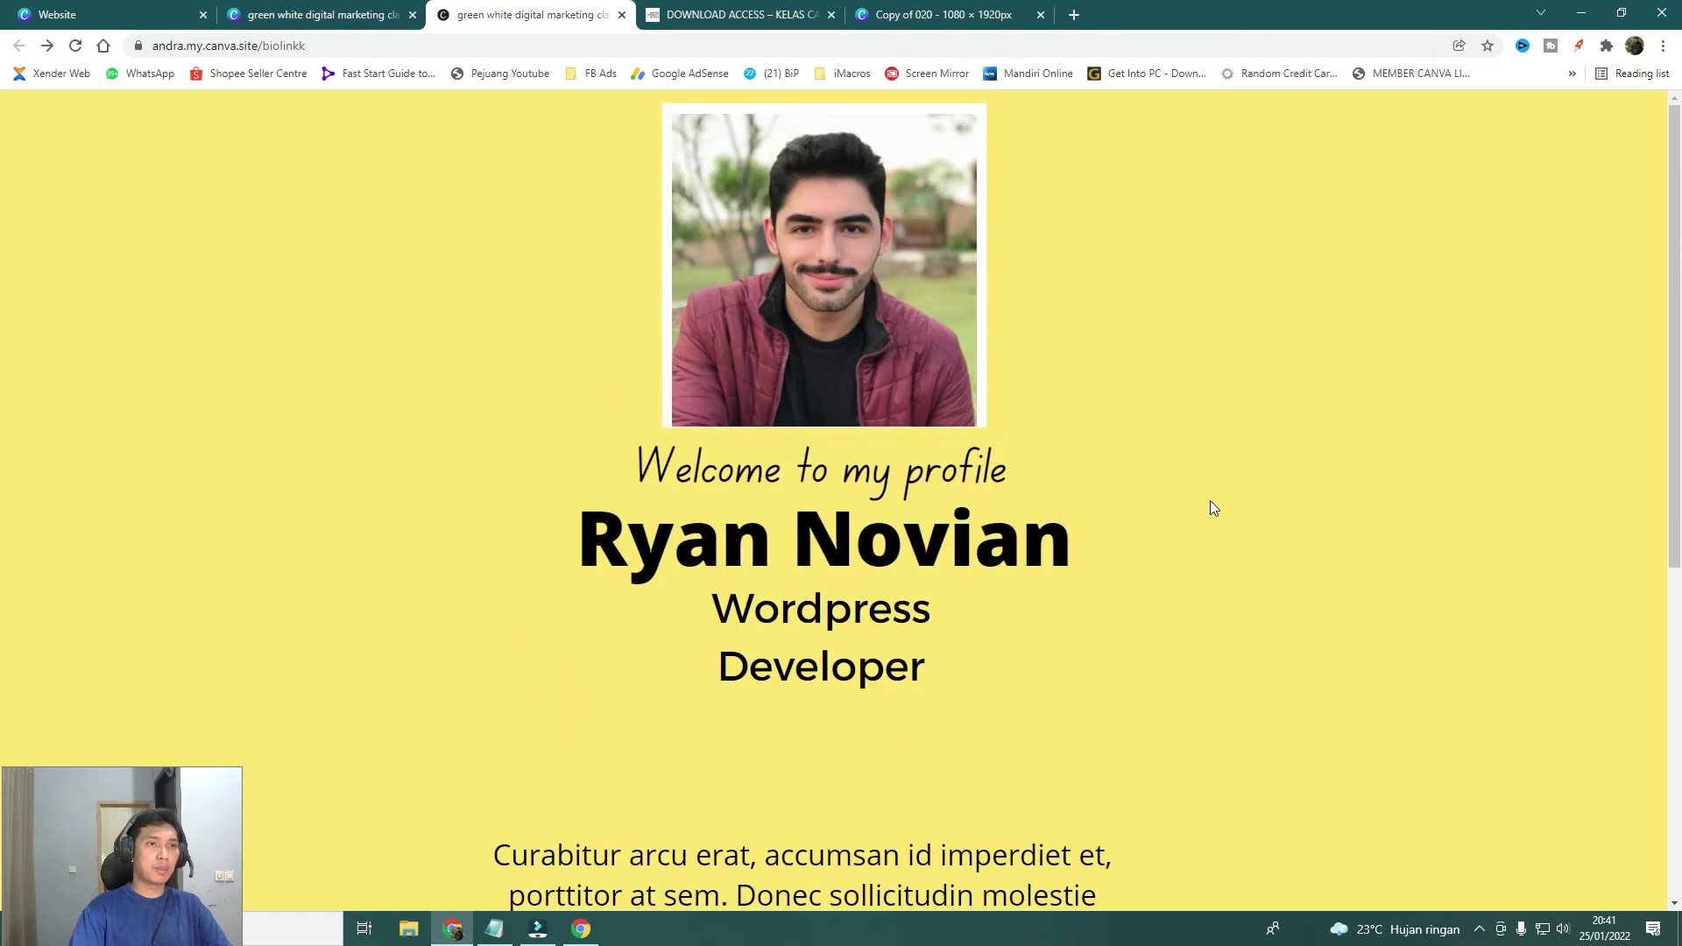
pyautogui.scroll(-5, 1069, 544)
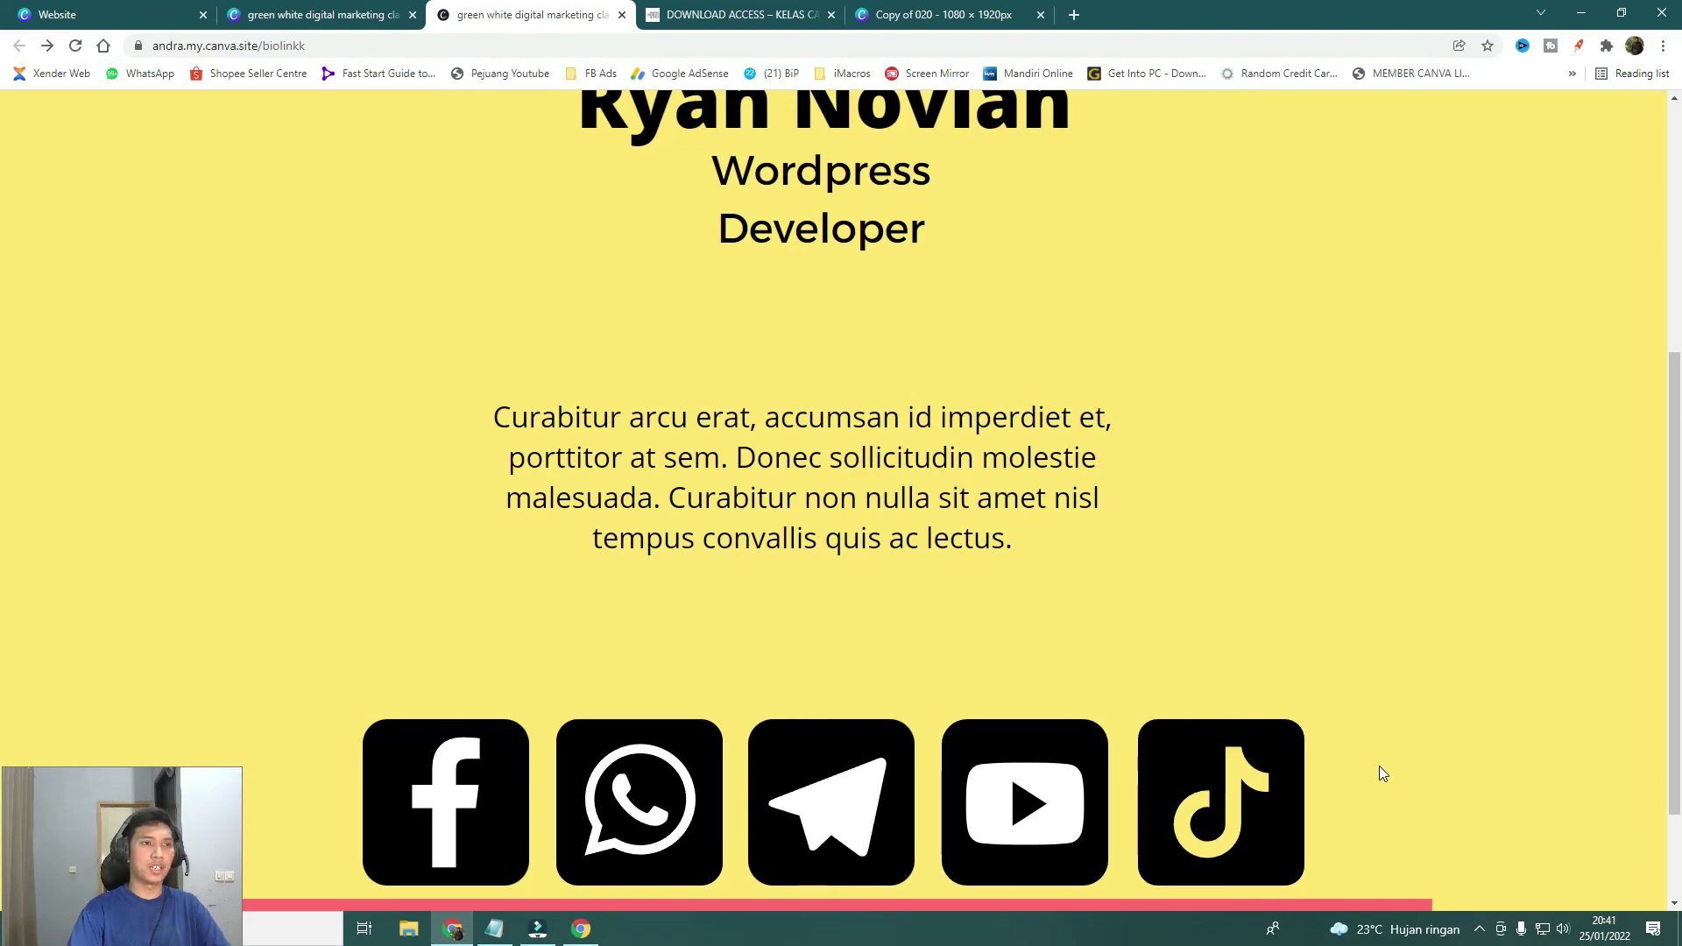
pyautogui.scroll(-2, 1342, 726)
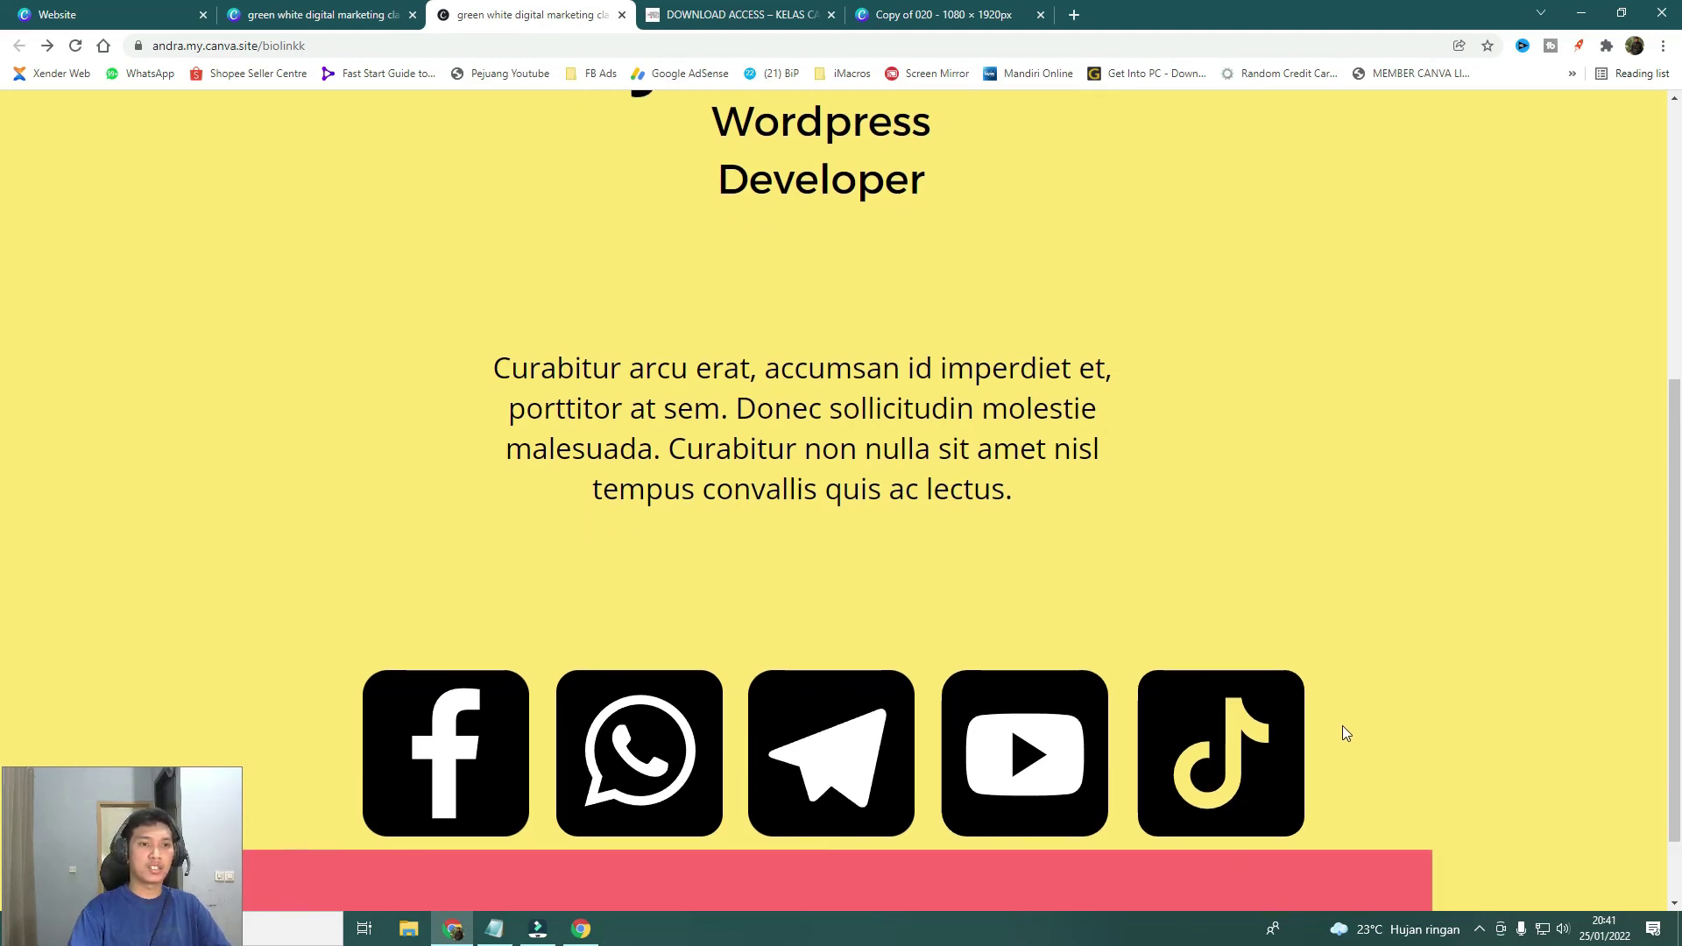
pyautogui.scroll(5, 1342, 726)
pyautogui.scroll(2, 1343, 725)
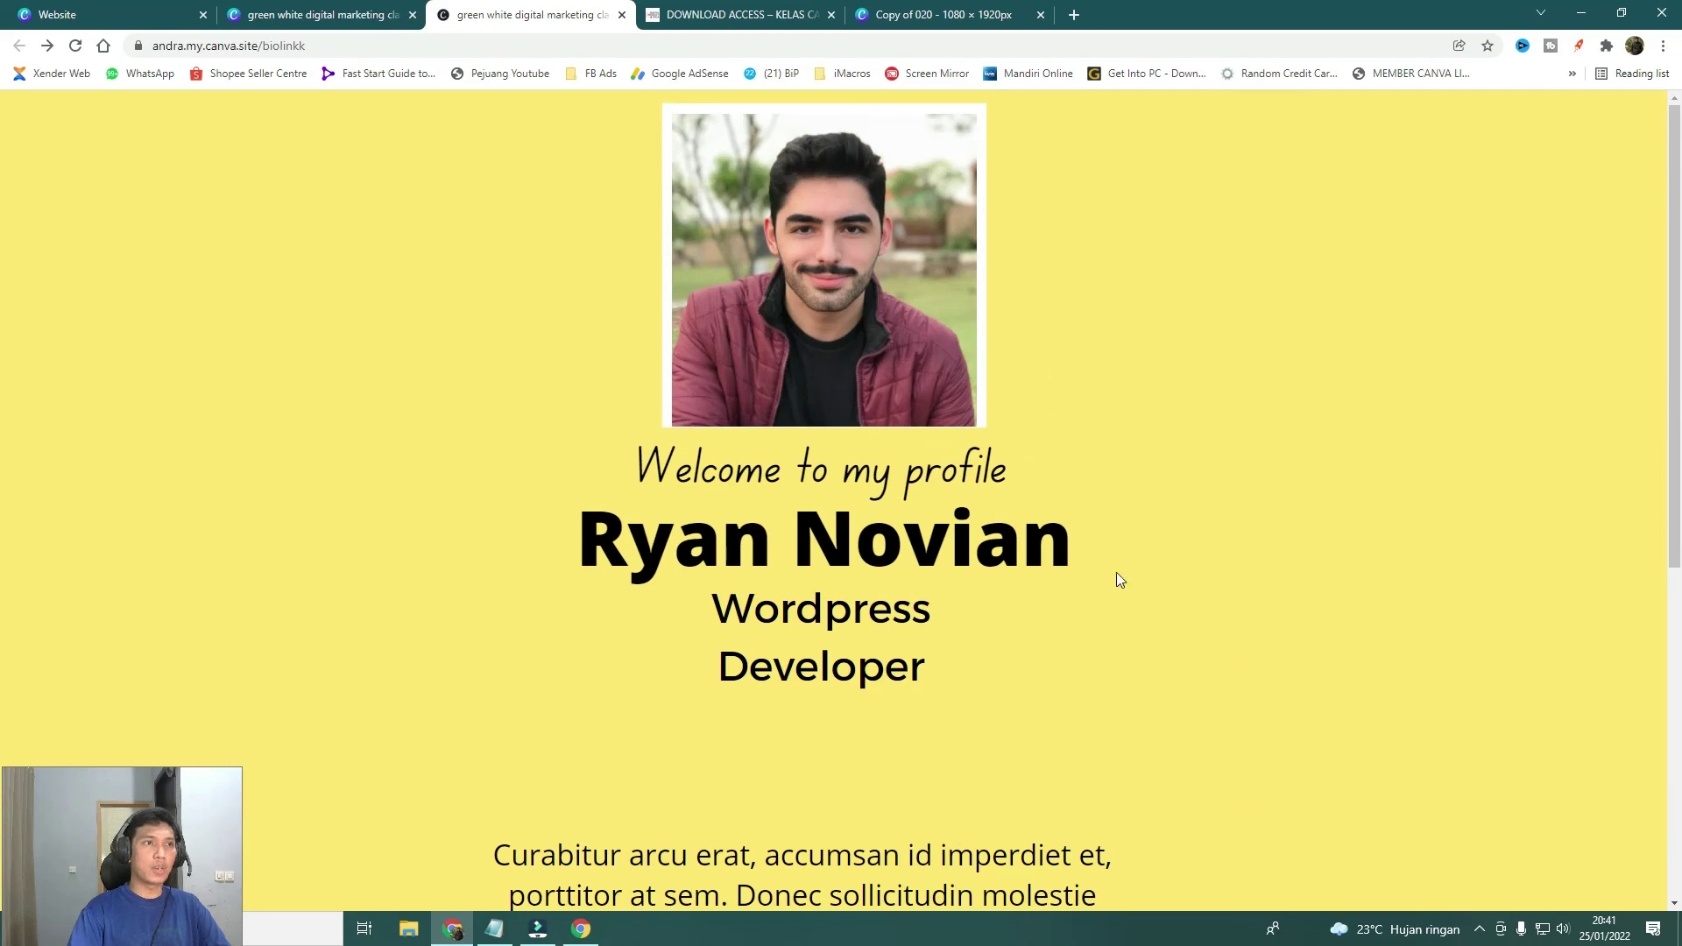
# Return to the website design, dismiss the live-site notice and reopen the design for editing.
pyautogui.click(321, 16)
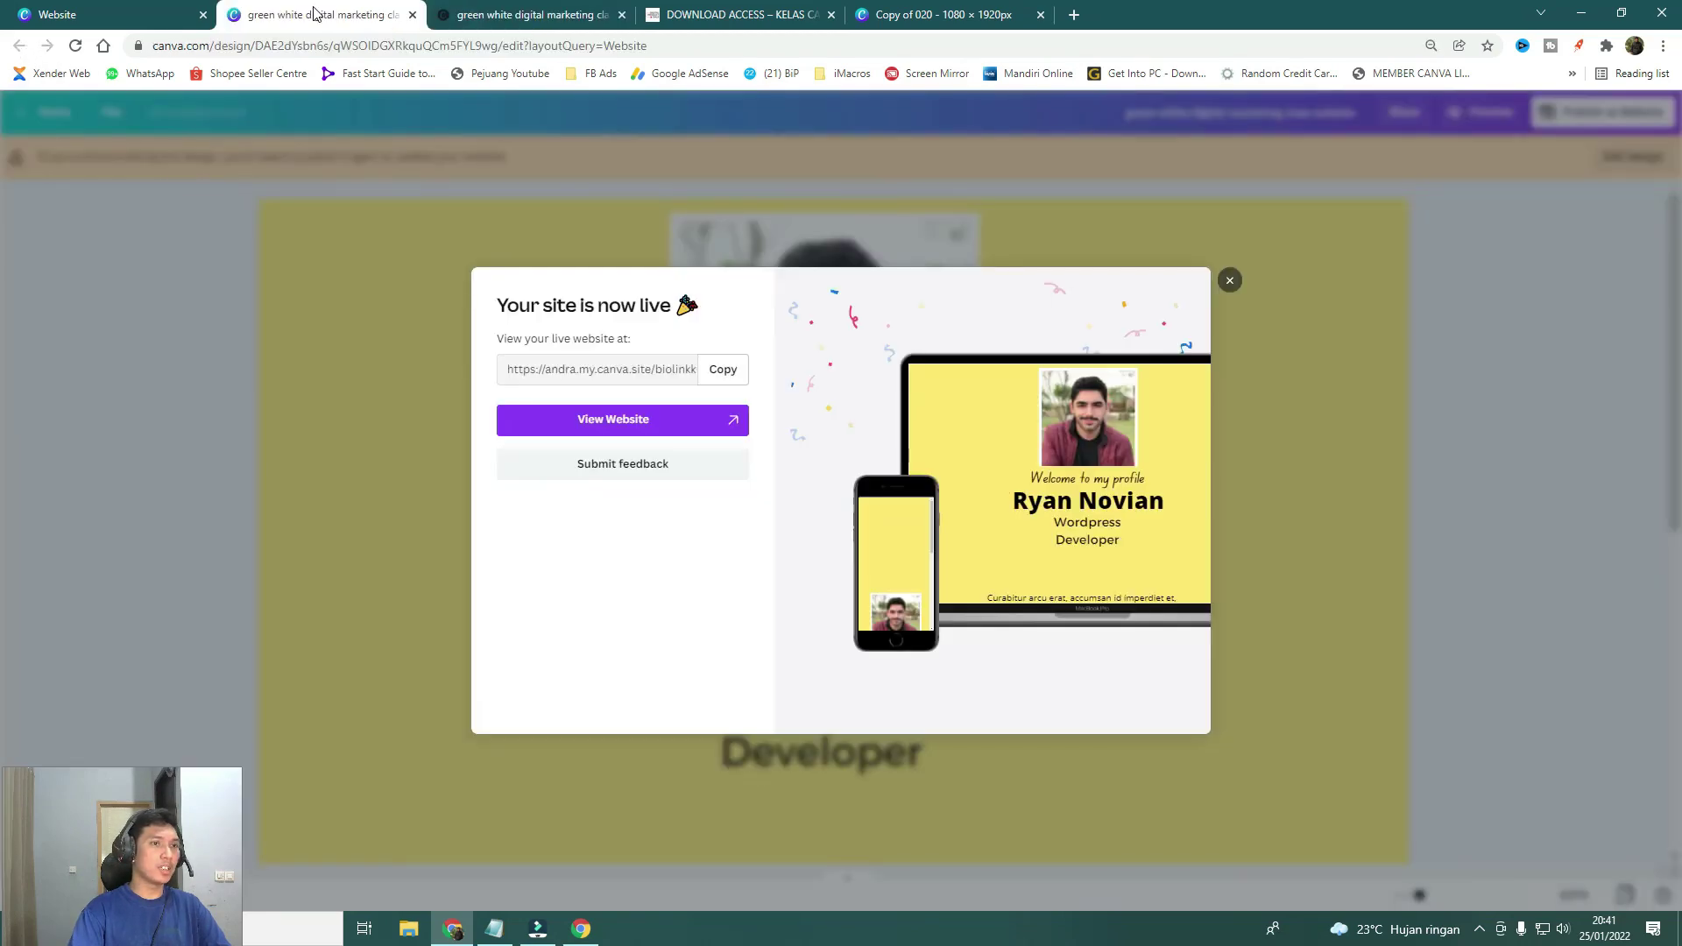
pyautogui.click(1229, 281)
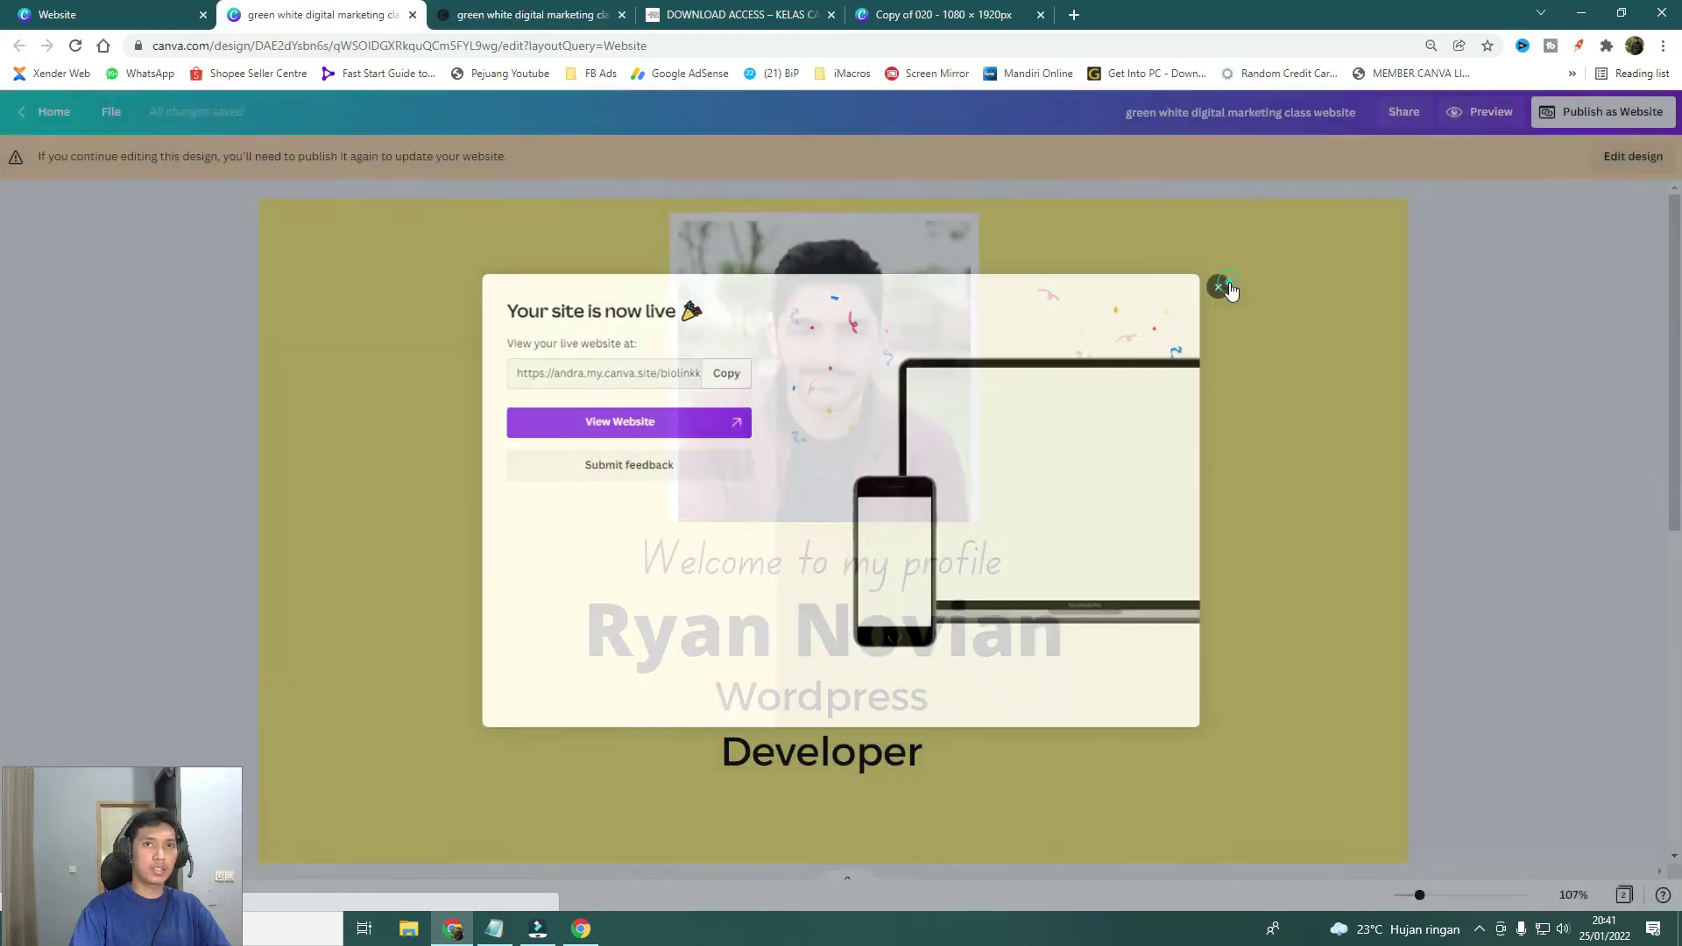
pyautogui.scroll(-8, 1195, 292)
pyautogui.scroll(6, 1195, 292)
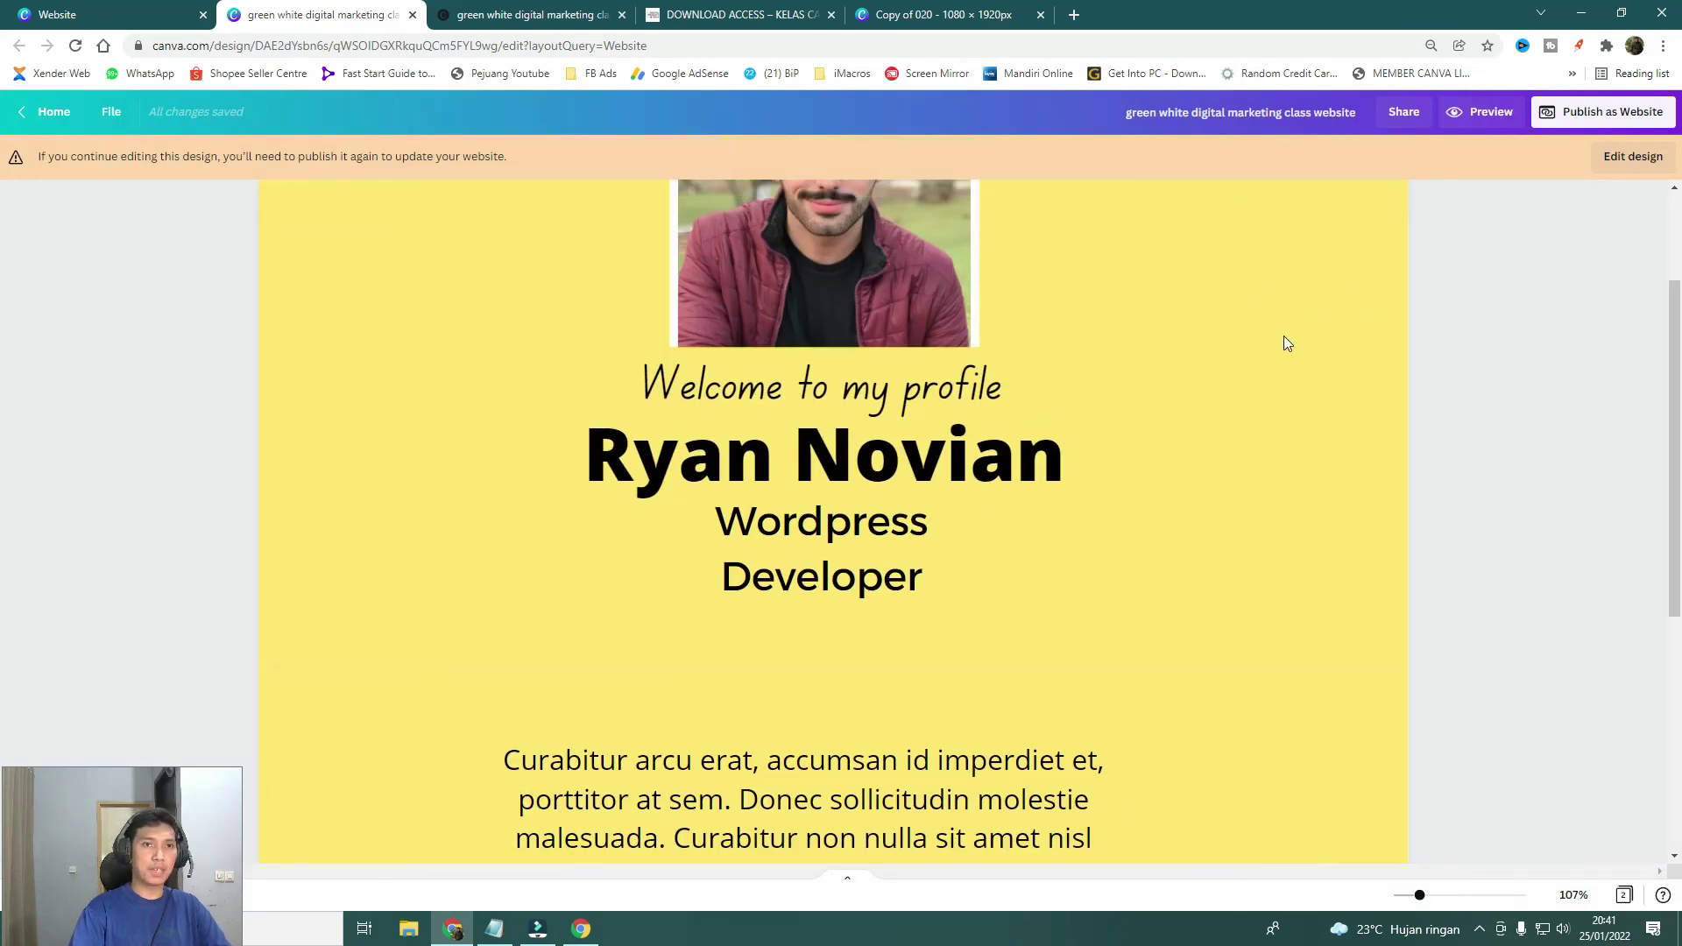
pyautogui.click(1615, 164)
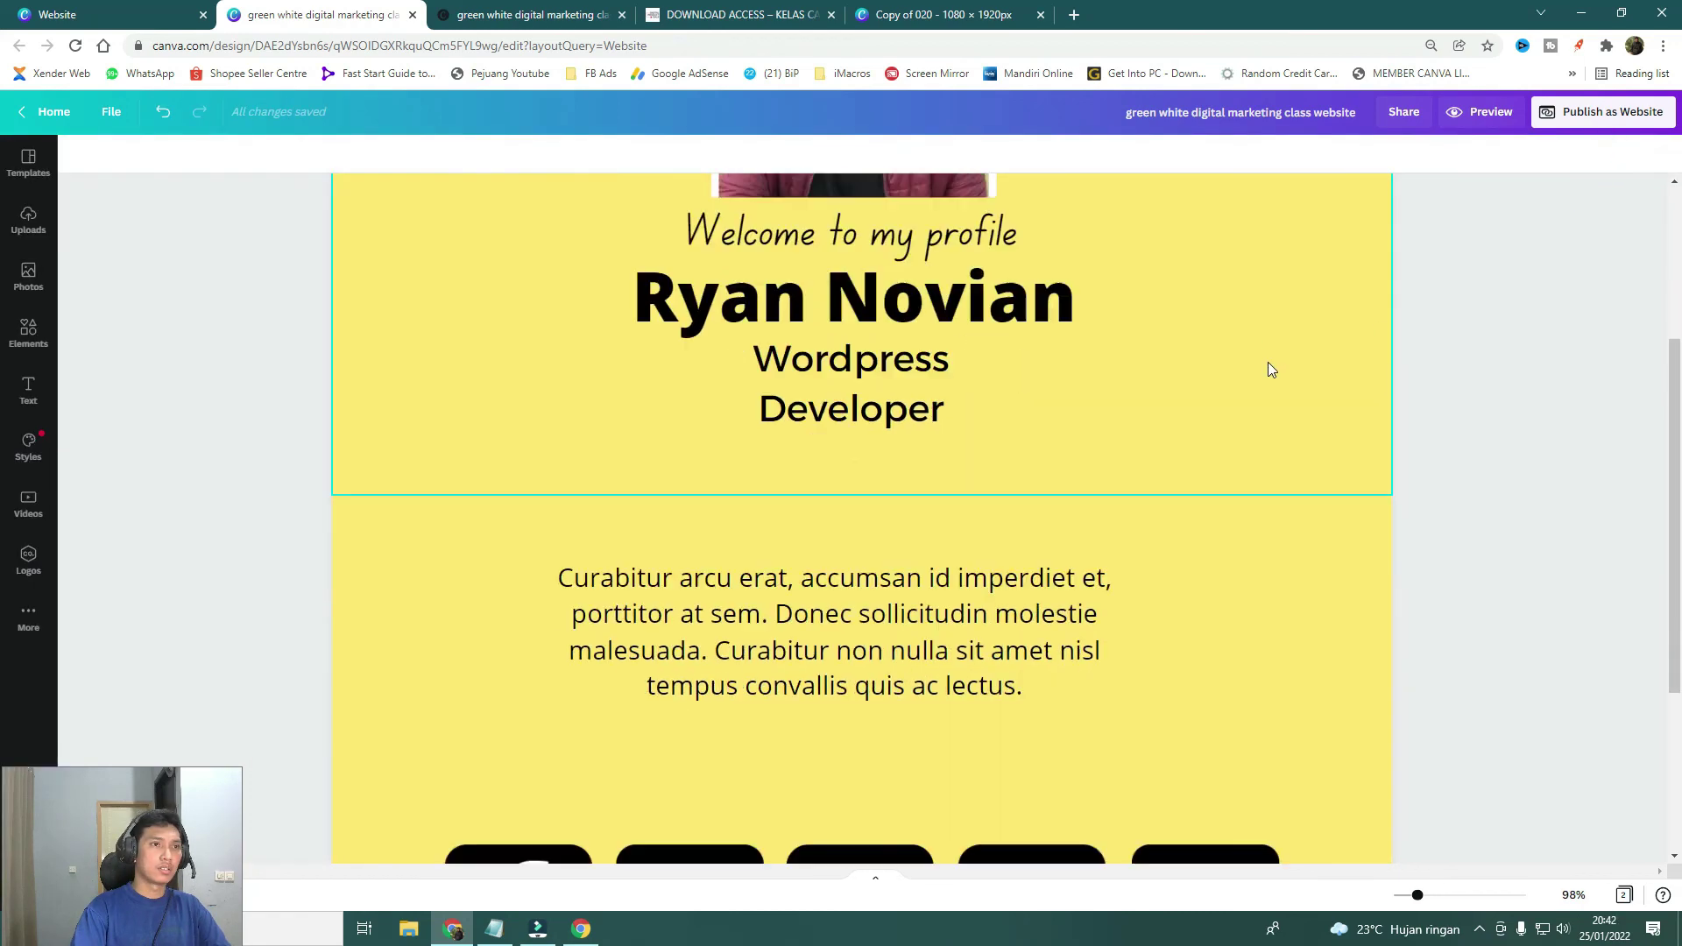
# Add four blank pages below the social icons page at the end of the website design.
pyautogui.scroll(-3, 1269, 369)
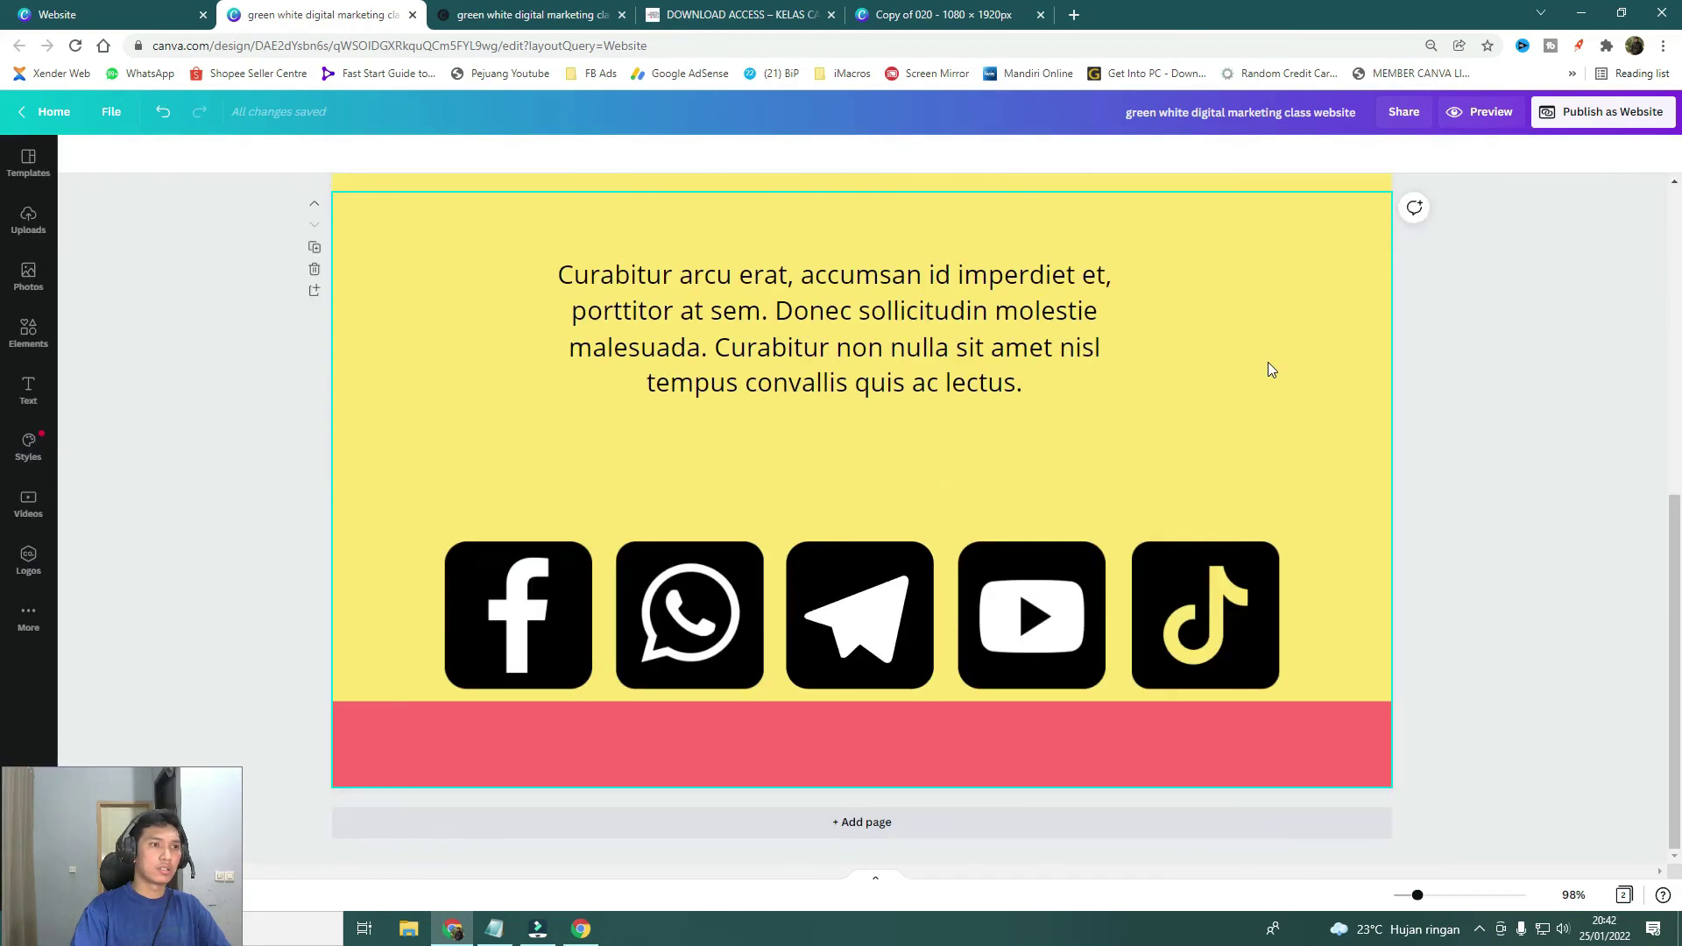
pyautogui.click(754, 825)
pyautogui.click(799, 828)
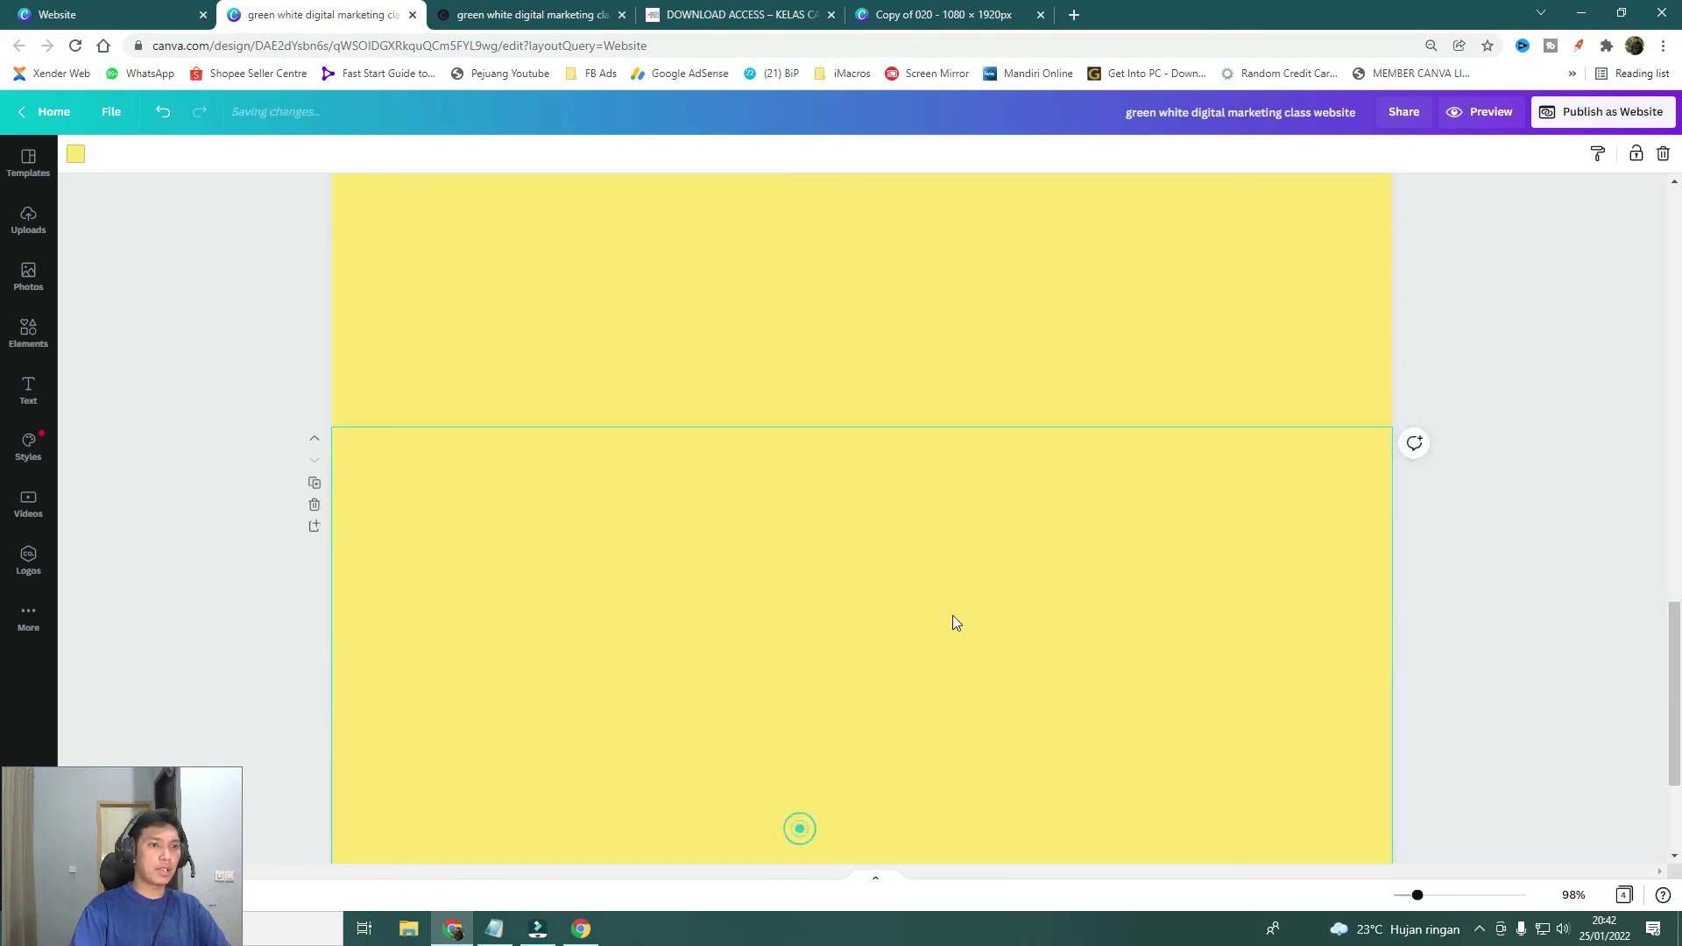
pyautogui.click(855, 823)
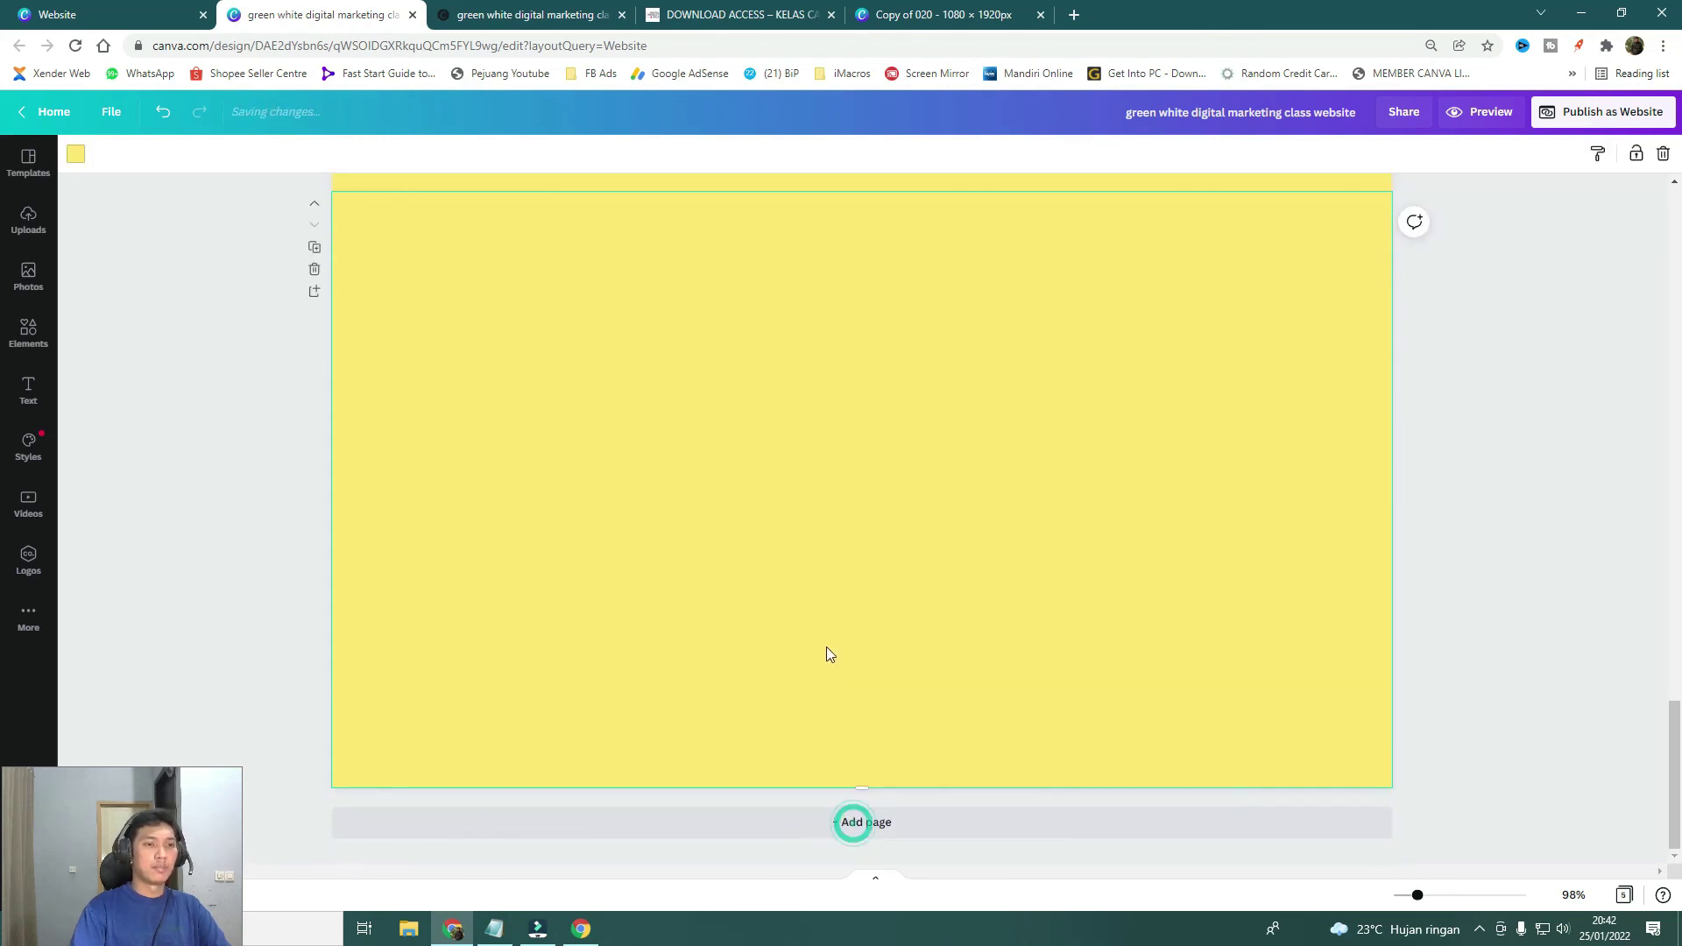
pyautogui.click(849, 828)
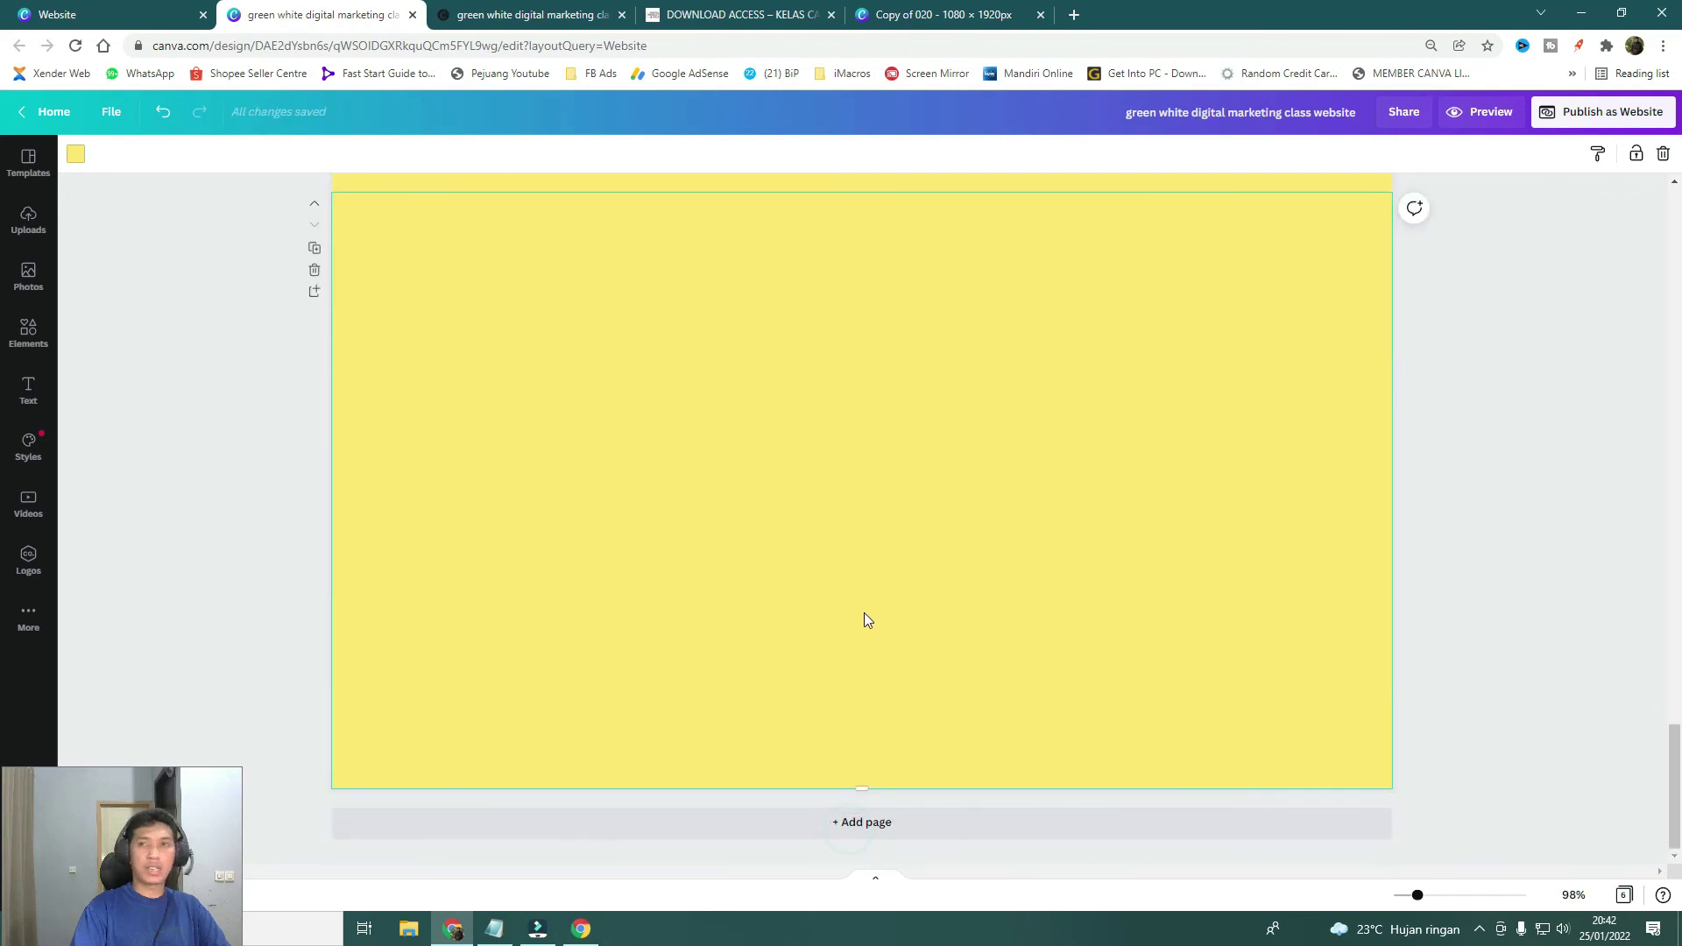
# Review the extended design from the blank pages through the profile, description and social icons sections, ending at the portrait.
pyautogui.scroll(5, 864, 620)
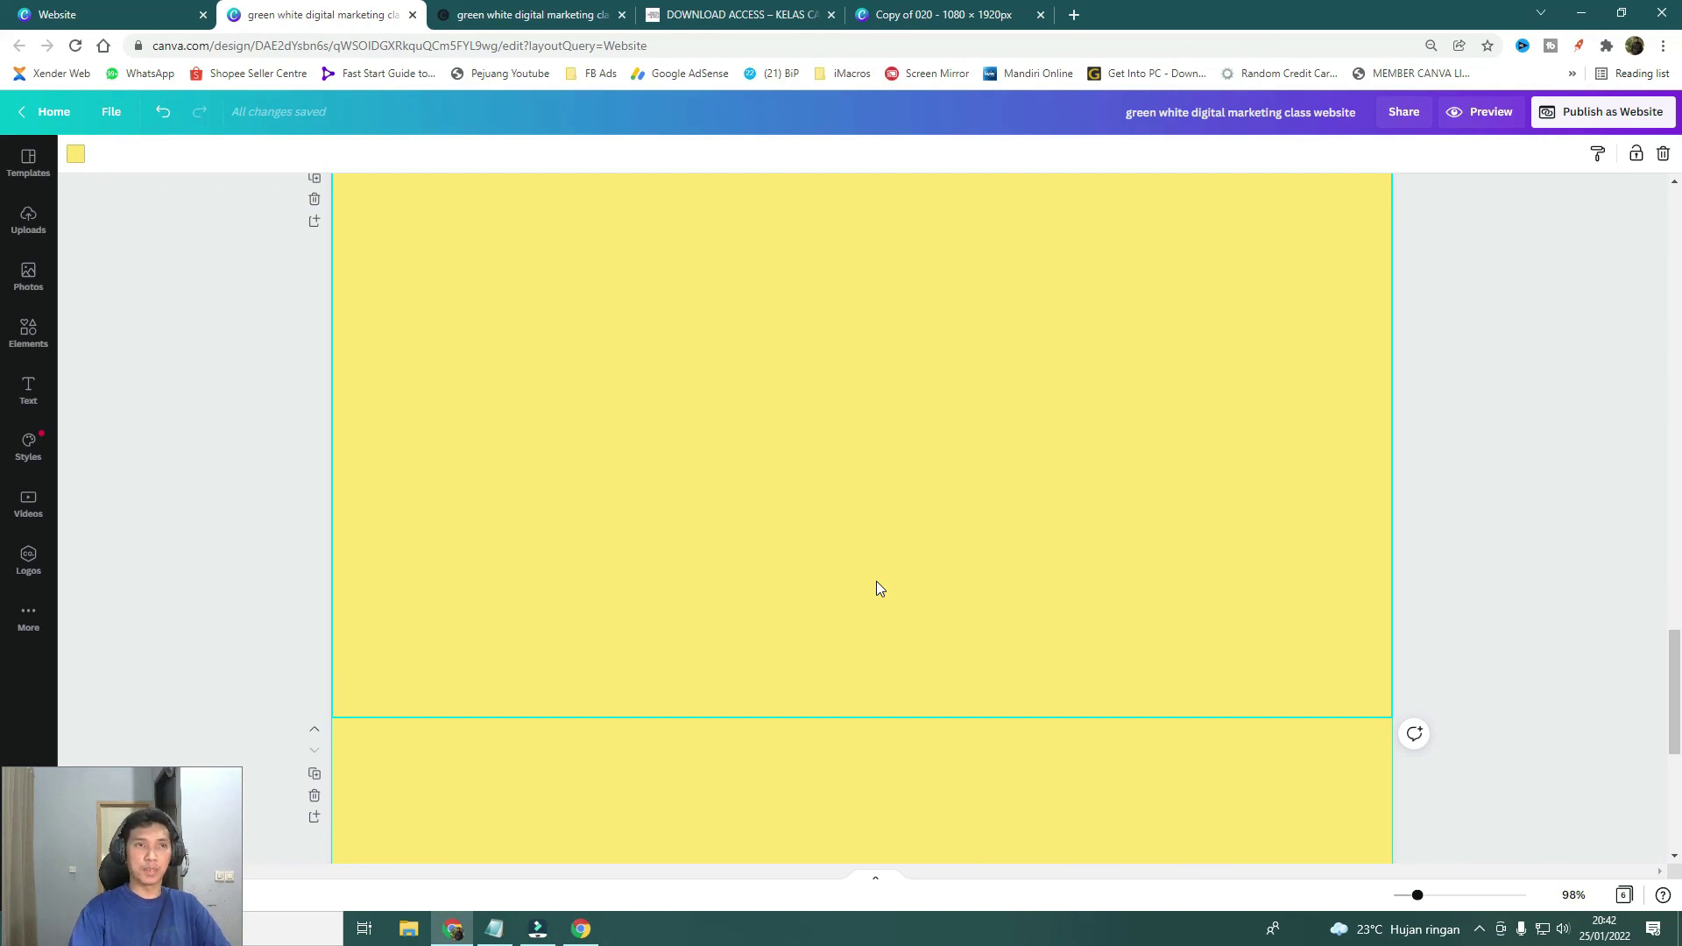
pyautogui.scroll(8, 878, 585)
pyautogui.scroll(10, 876, 581)
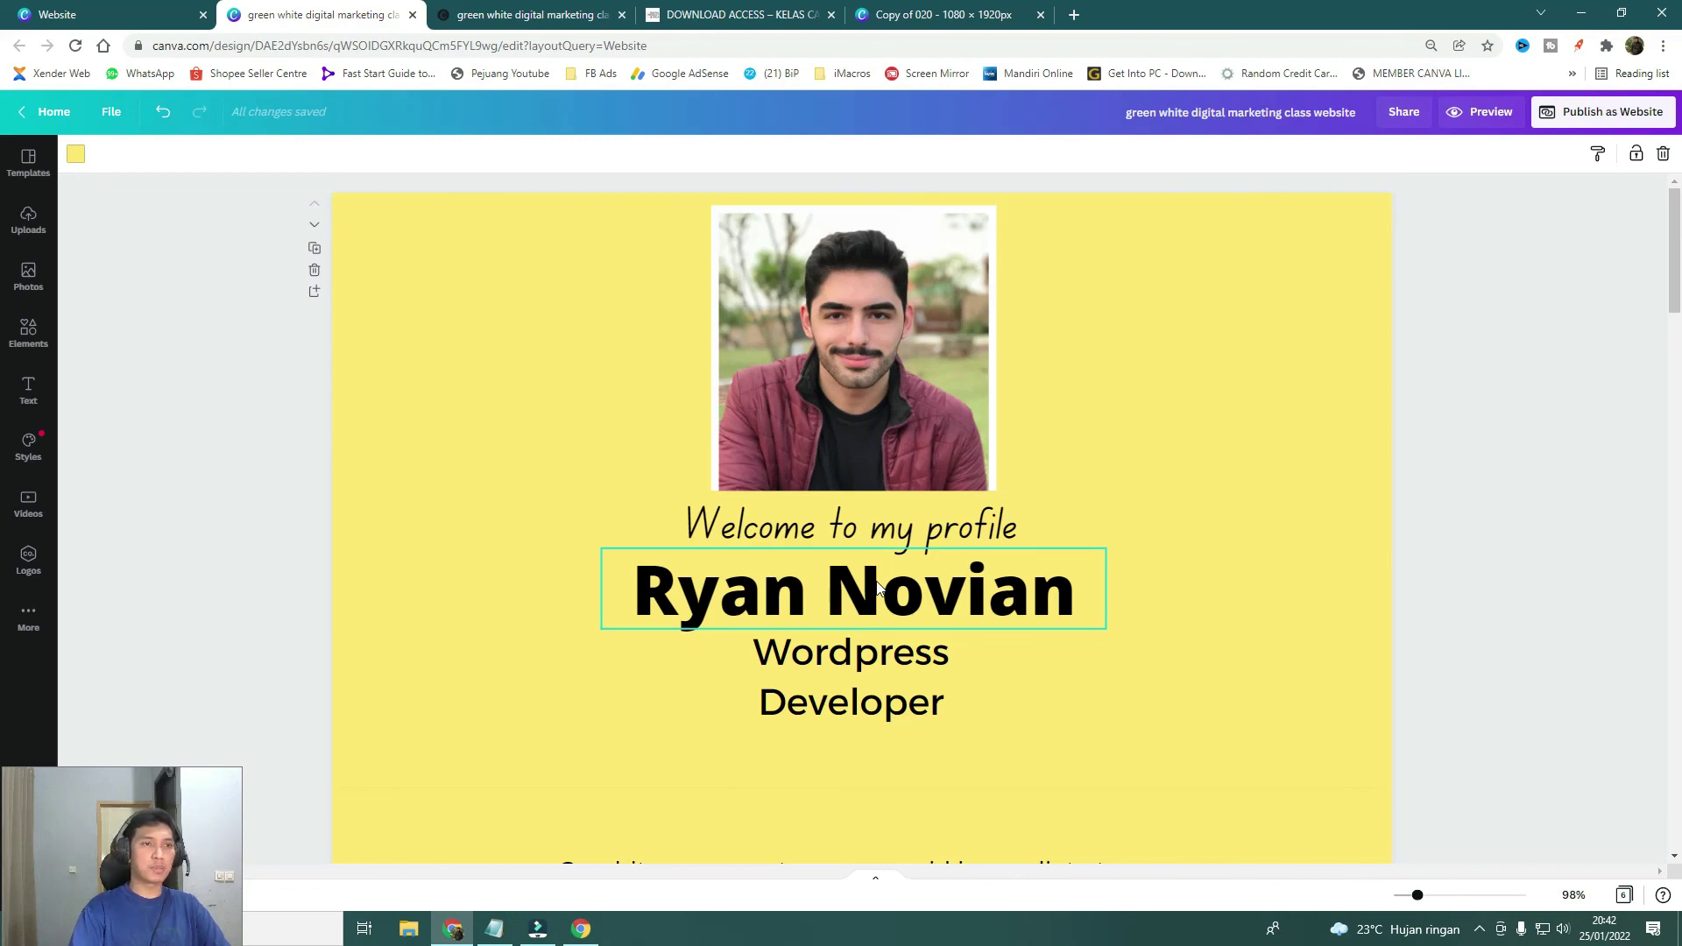
pyautogui.scroll(-5, 903, 578)
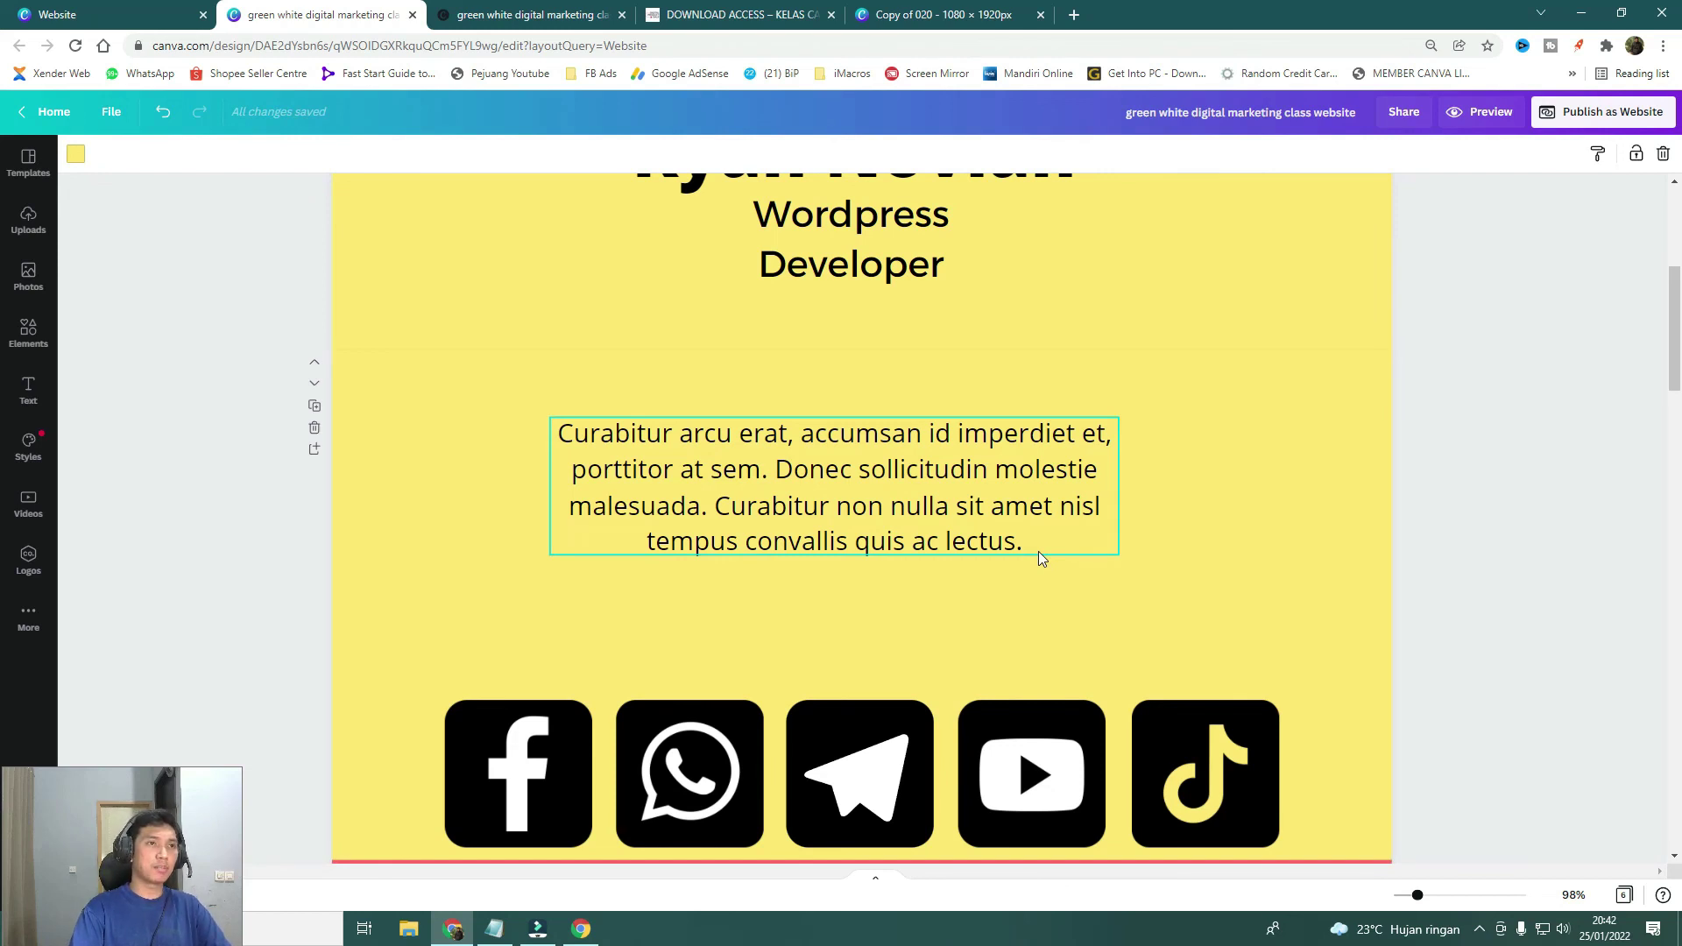
pyautogui.scroll(-2, 976, 545)
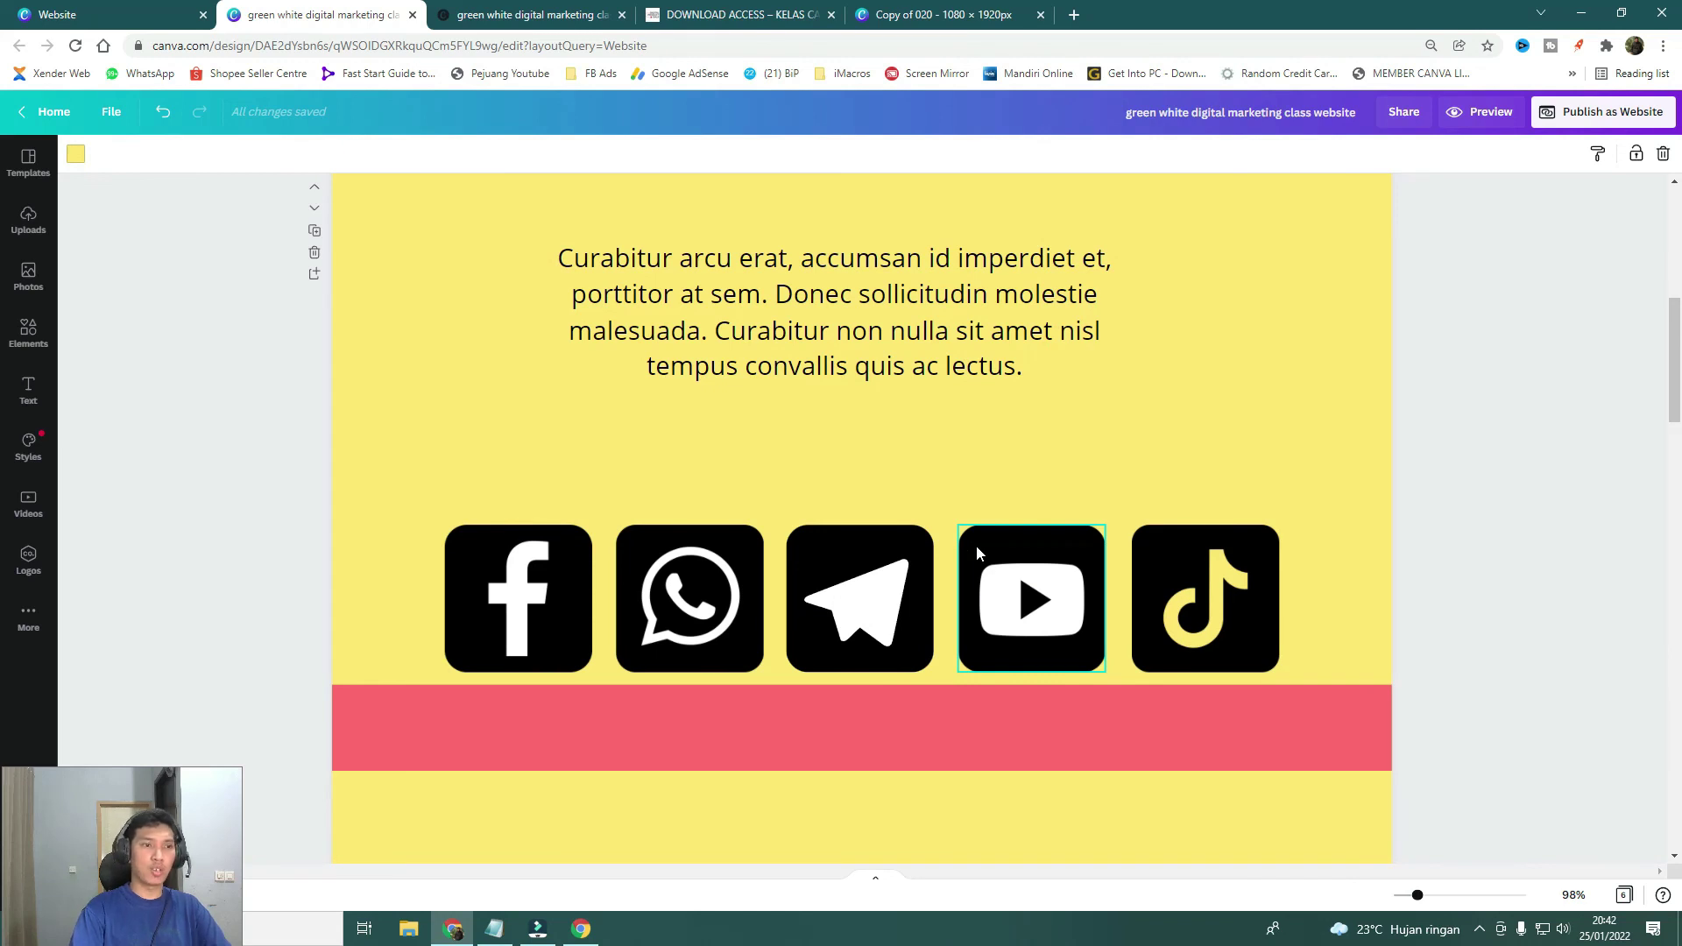
pyautogui.scroll(-9, 877, 532)
pyautogui.scroll(2, 892, 529)
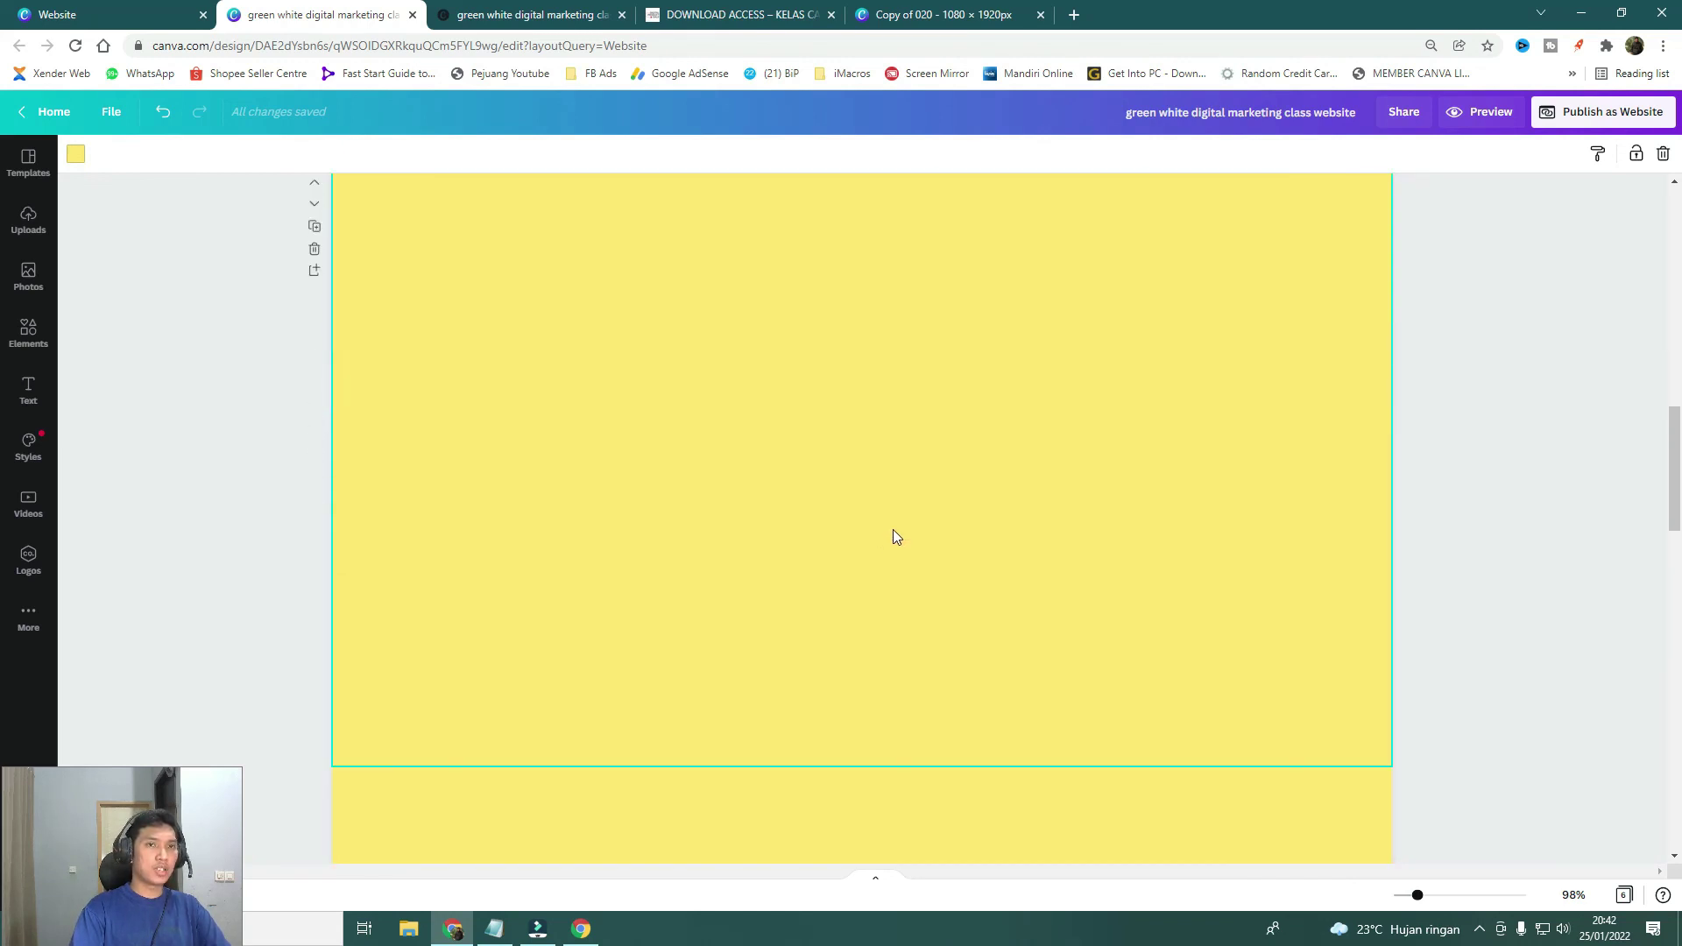
pyautogui.scroll(2, 896, 537)
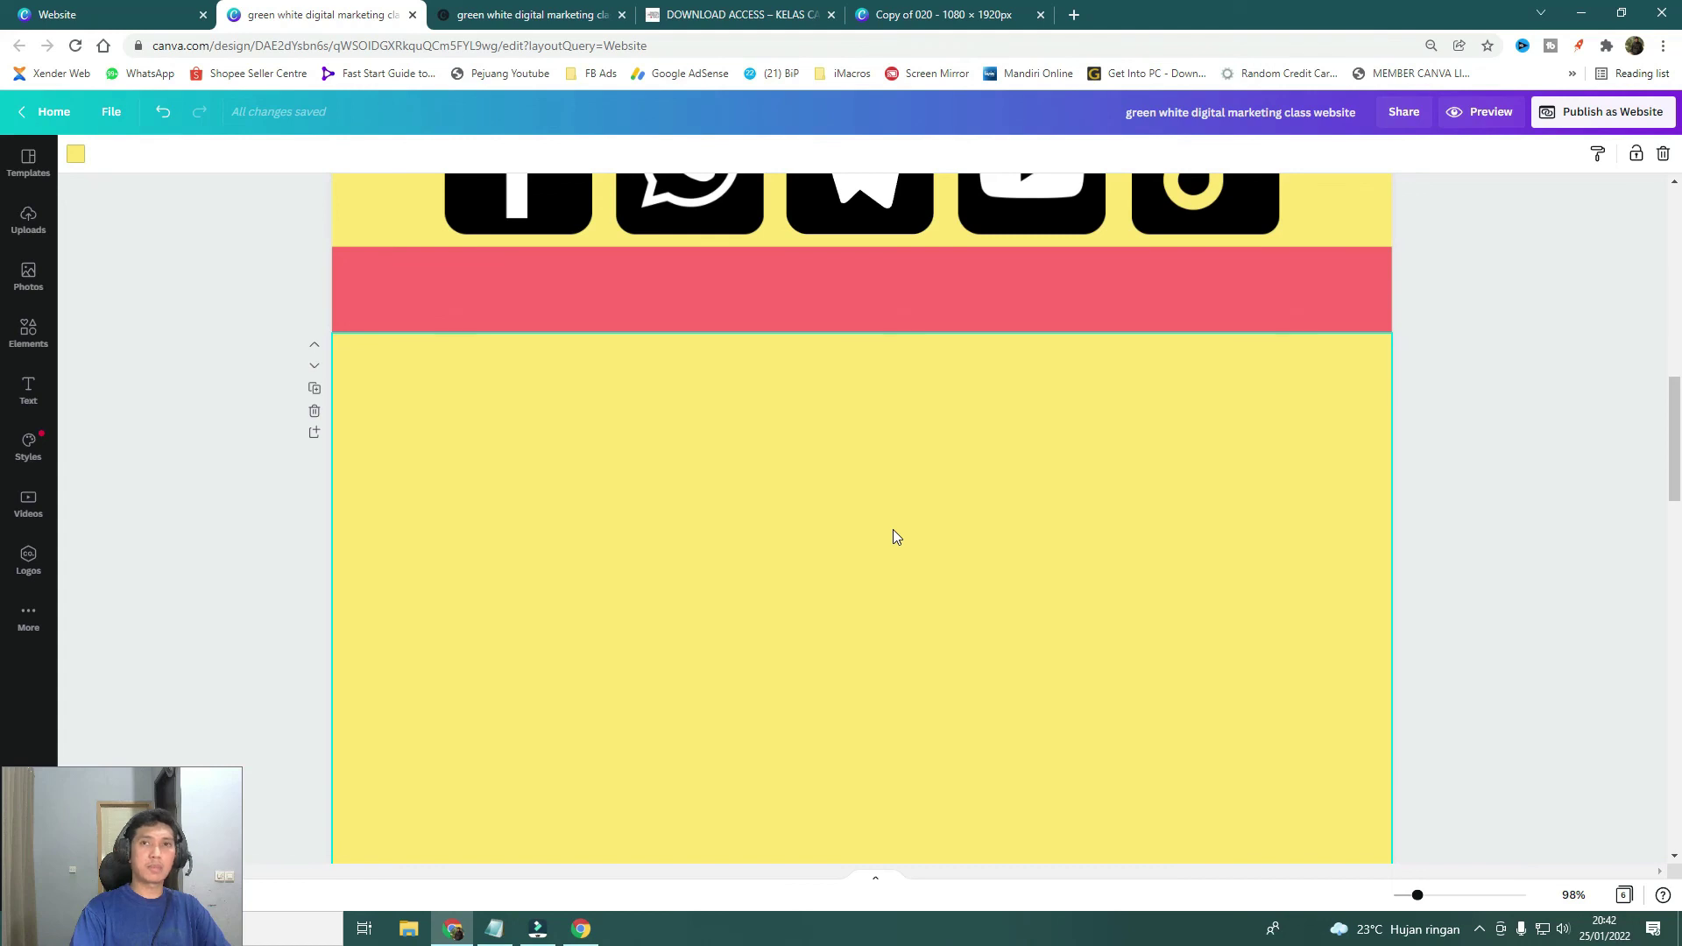
pyautogui.scroll(10, 894, 529)
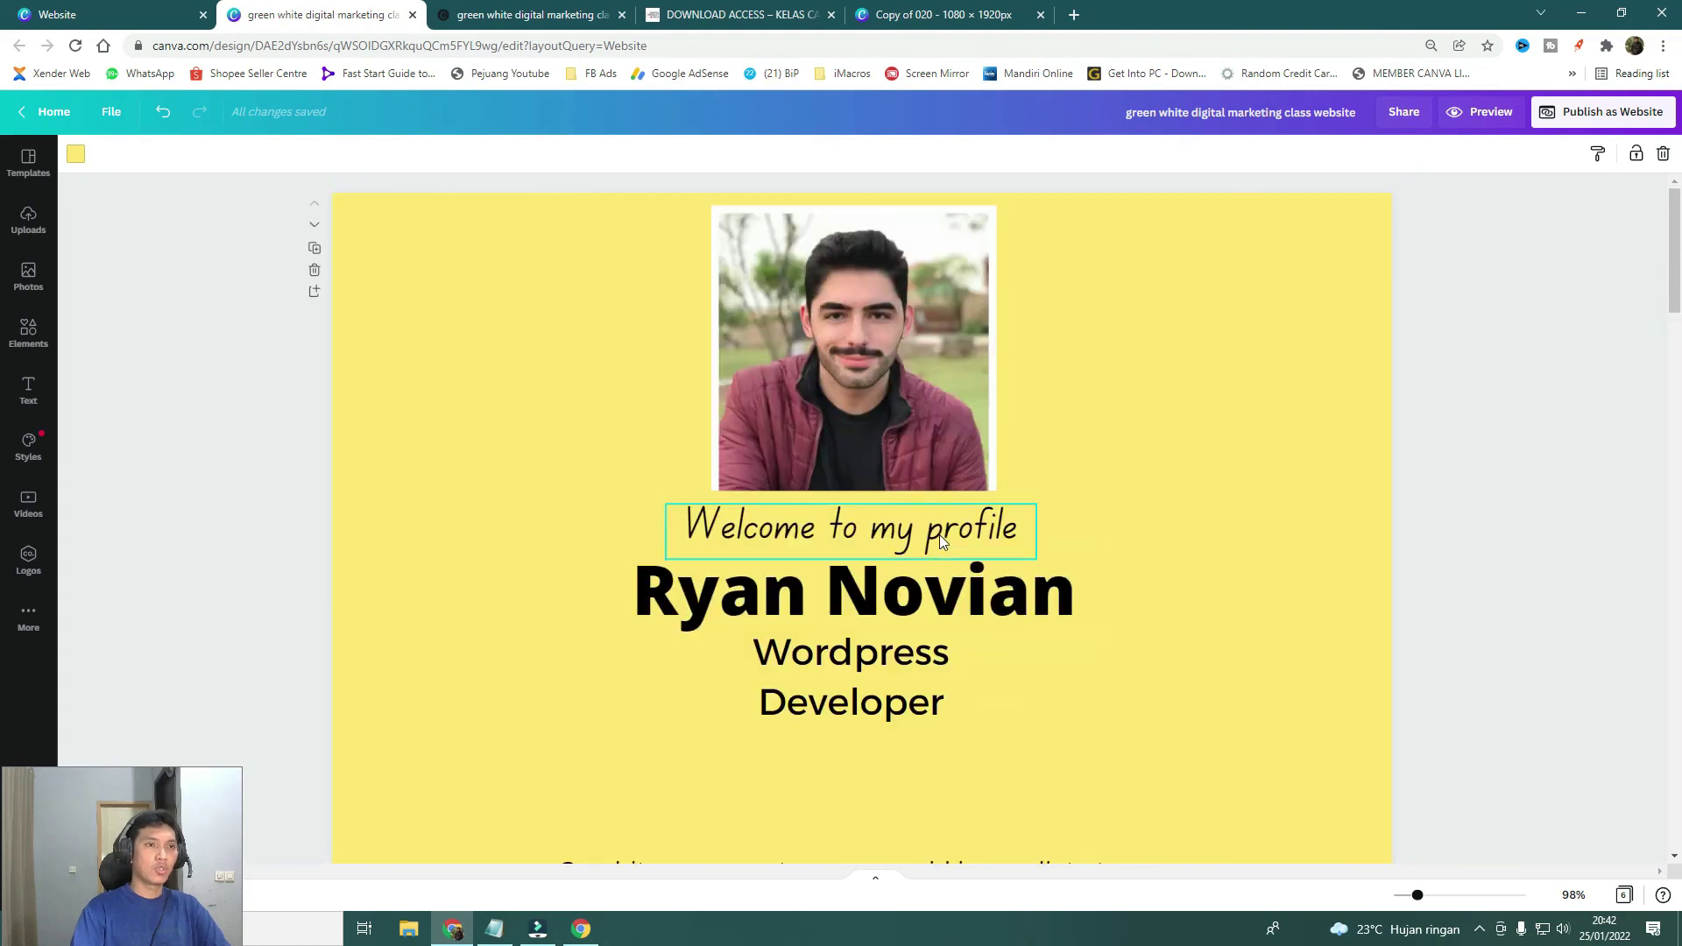